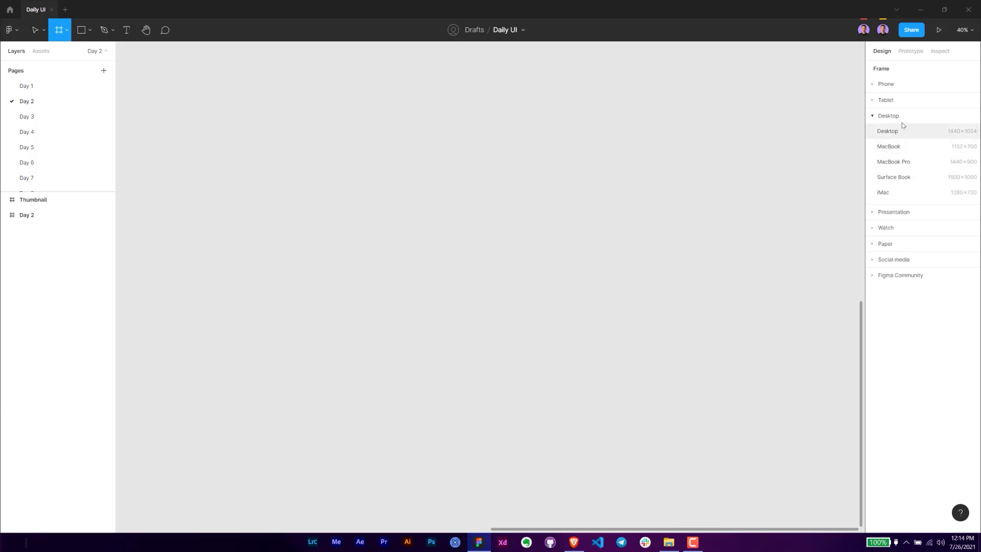
Step: Add a Desktop 1440×1024 frame, rename it 'Day 2 Check out', and select it
{"action": "left_click", "coordinate": [910, 134]}
{"action": "double_click", "coordinate": [371, 185]}
{"action": "type", "text": "Day 2 Check out"}
{"action": "key", "text": "Return"}
{"action": "left_click", "coordinate": [410, 185]}
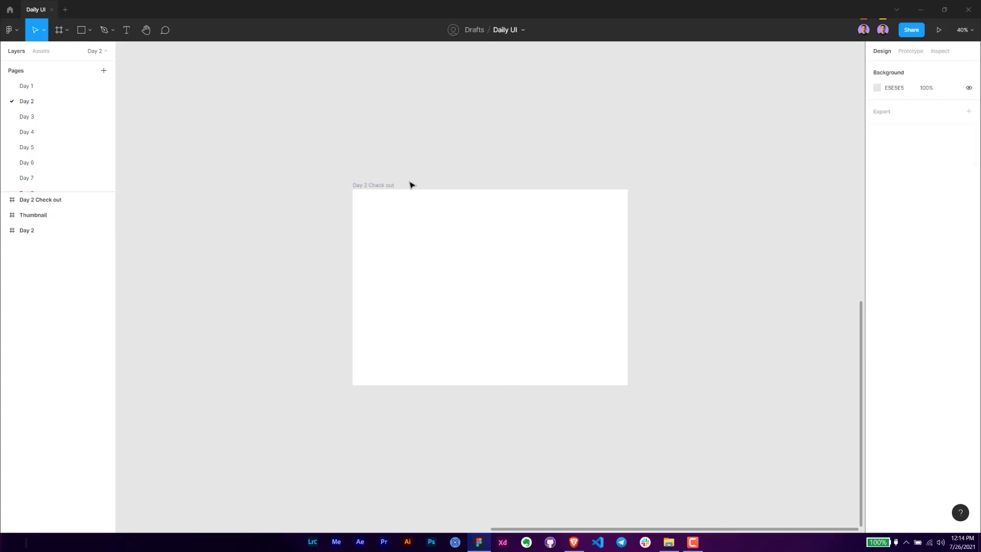
{"action": "scroll", "coordinate": [410, 185], "scroll_direction": "up", "scroll_amount": 2}
{"action": "left_click", "coordinate": [351, 192]}
Step: Draw a rectangle across the frame top with height 80 and a white fill
{"action": "key", "text": "r"}
{"action": "left_click_drag", "start_coordinate": [332, 191], "coordinate": [719, 216]}
{"action": "left_click", "coordinate": [948, 112]}
{"action": "type", "text": "80"}
{"action": "key", "text": "Return"}
{"action": "left_click", "coordinate": [895, 280]}
{"action": "type", "text": "F"}
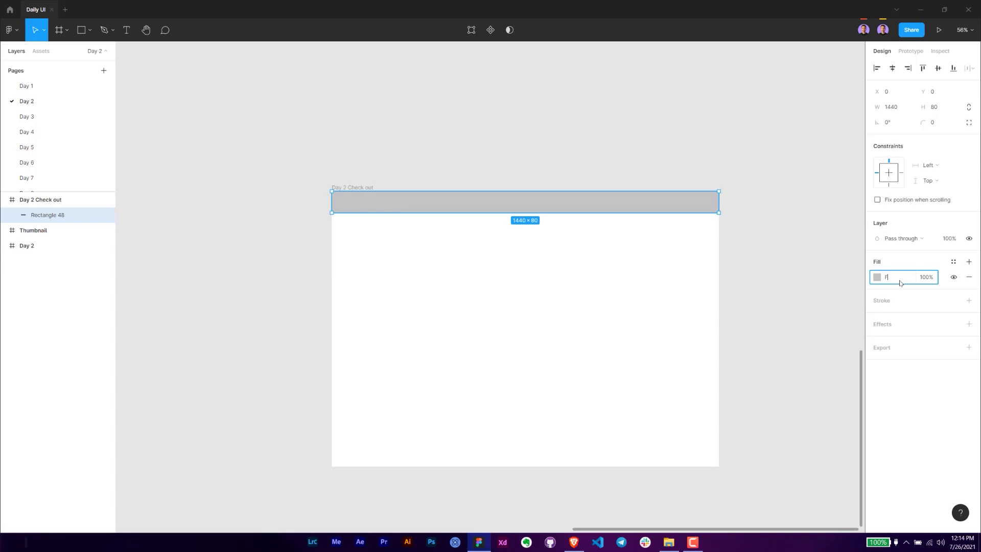
{"action": "key", "text": "Return"}
Step: Give the bar a drop shadow with blur 8, 16% opacity, colour C5C1C1
{"action": "left_click", "coordinate": [969, 324]}
{"action": "left_click", "coordinate": [878, 340]}
{"action": "left_click", "coordinate": [833, 363]}
{"action": "type", "text": "8"}
{"action": "key", "text": "Return"}
{"action": "left_click", "coordinate": [812, 397]}
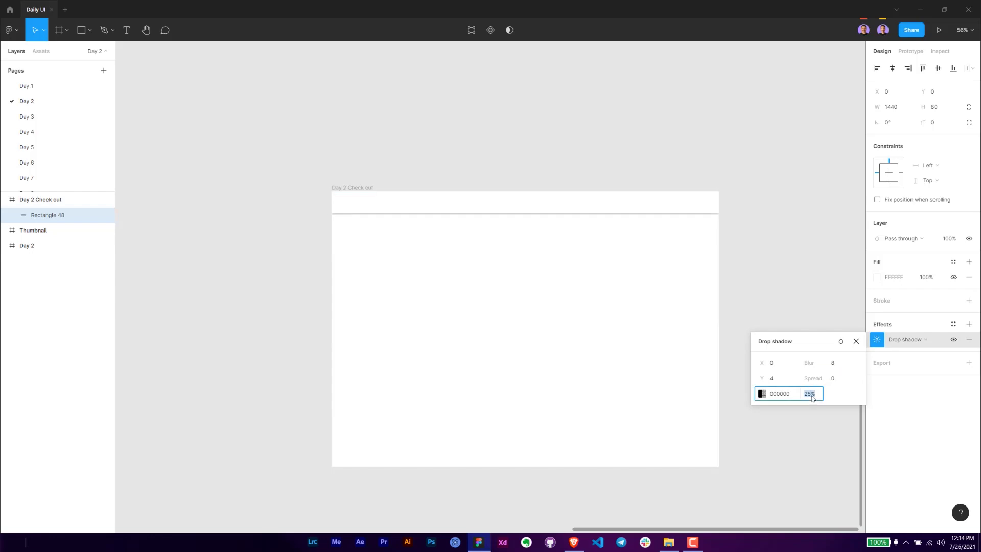
{"action": "type", "text": "16"}
{"action": "key", "text": "Return"}
{"action": "left_click", "coordinate": [791, 395]}
{"action": "type", "text": "0"}
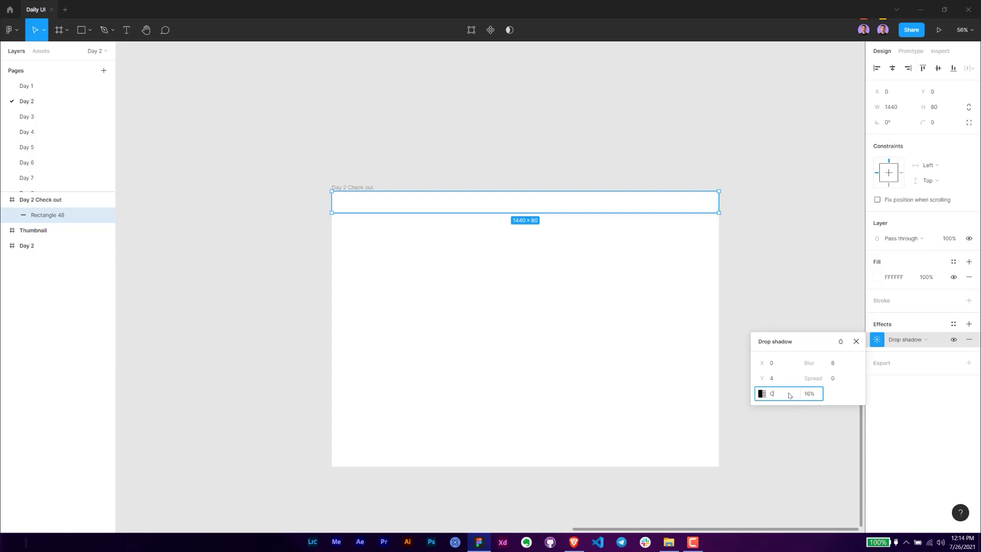
{"action": "type", "text": "5C1C1"}
{"action": "key", "text": "Return"}
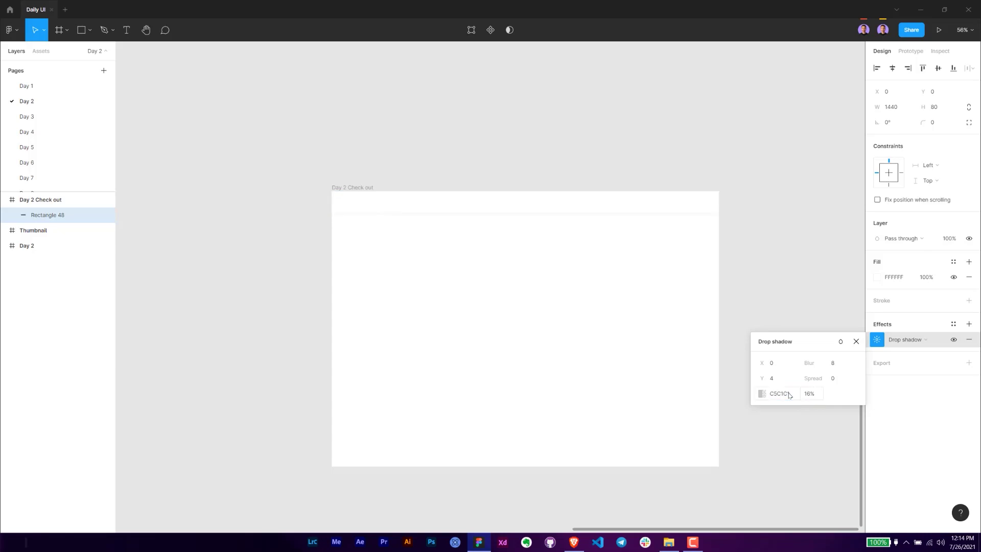
Step: Import apple.svg, lock its ratio at 32 px wide, and centre it on the header bar
{"action": "left_click", "coordinate": [671, 541]}
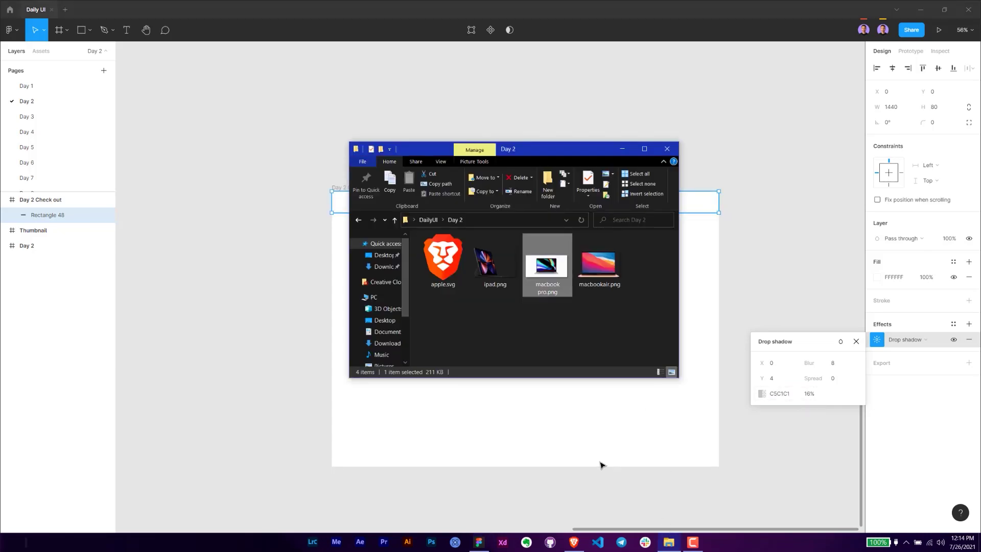
{"action": "left_click_drag", "start_coordinate": [443, 258], "coordinate": [543, 276]}
{"action": "left_click", "coordinate": [973, 122]}
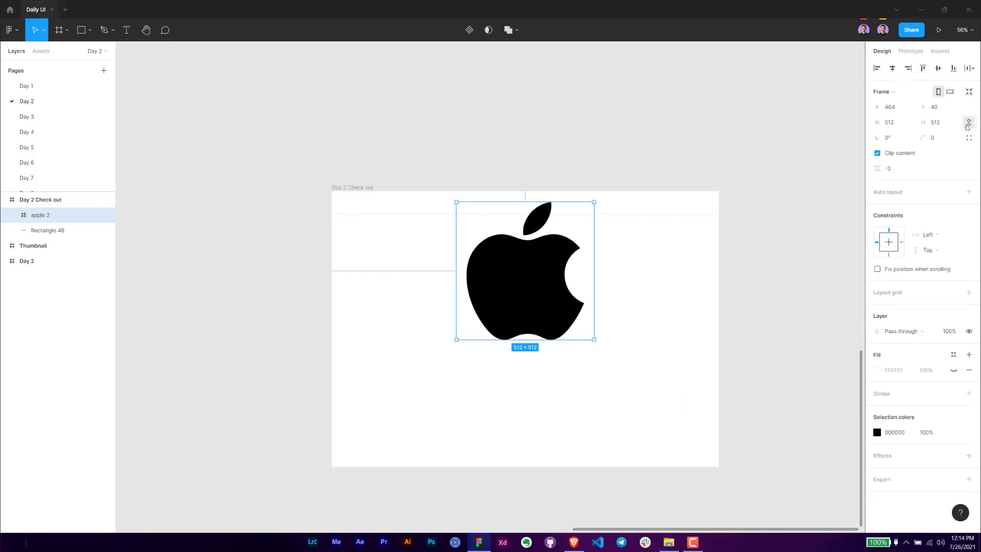
{"action": "left_click", "coordinate": [902, 124]}
{"action": "key", "text": "Return"}
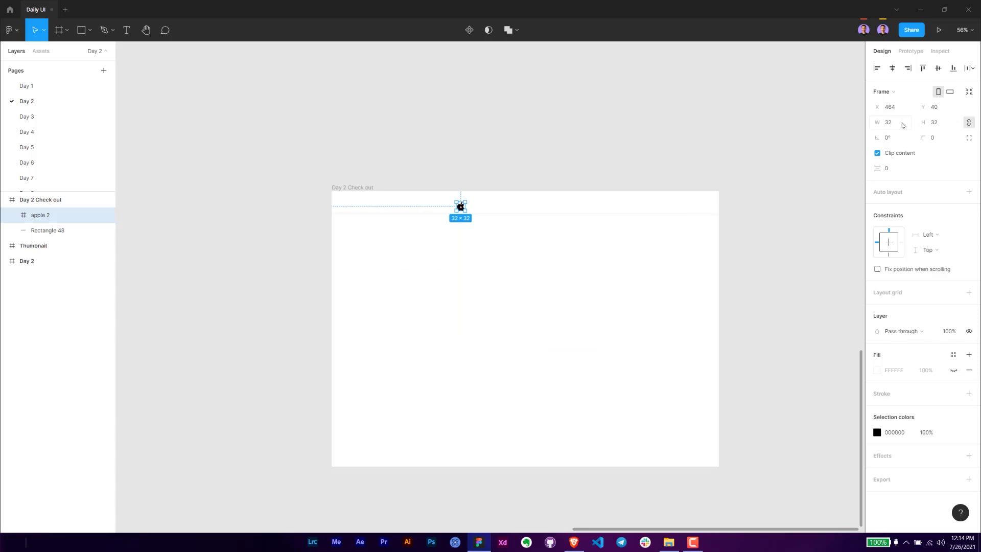
{"action": "left_click", "coordinate": [545, 205], "text": "shift"}
{"action": "left_click", "coordinate": [892, 68]}
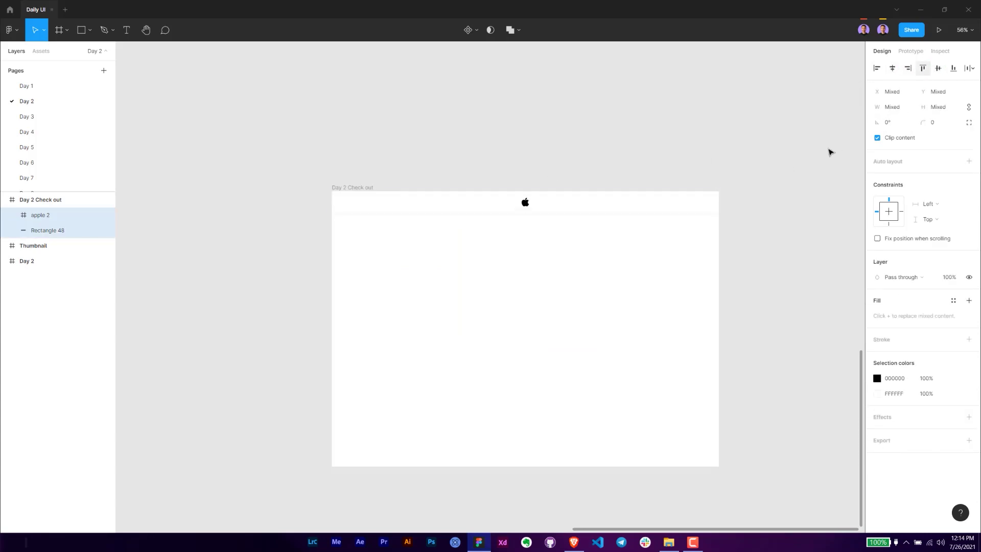
{"action": "left_click", "coordinate": [938, 68]}
Step: Group the logo and header bar and name the group 'Nav'
{"action": "left_click", "coordinate": [545, 243]}
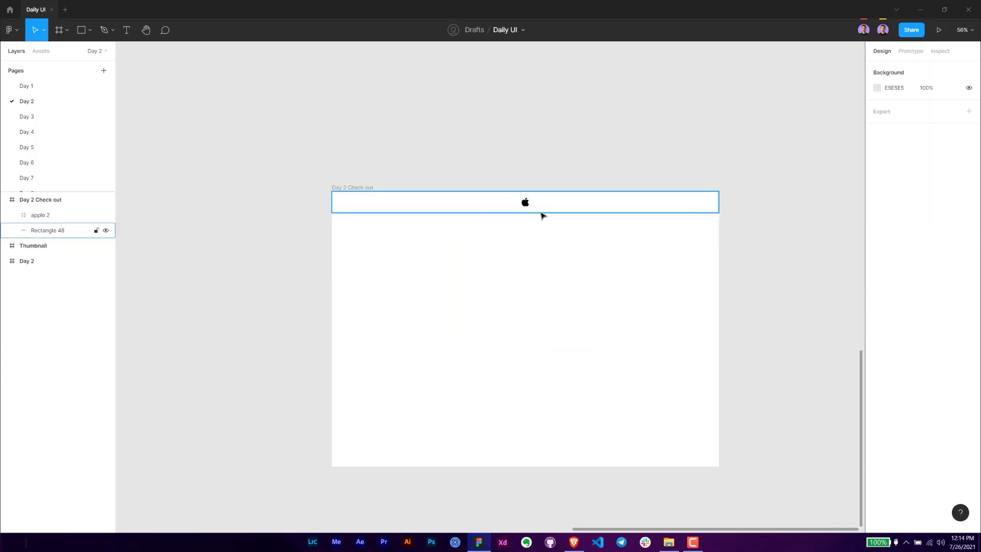
{"action": "left_click_drag", "start_coordinate": [619, 254], "coordinate": [502, 202]}
{"action": "key", "text": "ctrl+g"}
{"action": "double_click", "coordinate": [43, 216]}
{"action": "type", "text": "N"}
{"action": "key", "text": "Return"}
{"action": "scroll", "coordinate": [383, 249], "scroll_direction": "up", "scroll_amount": 3, "text": "ctrl"}
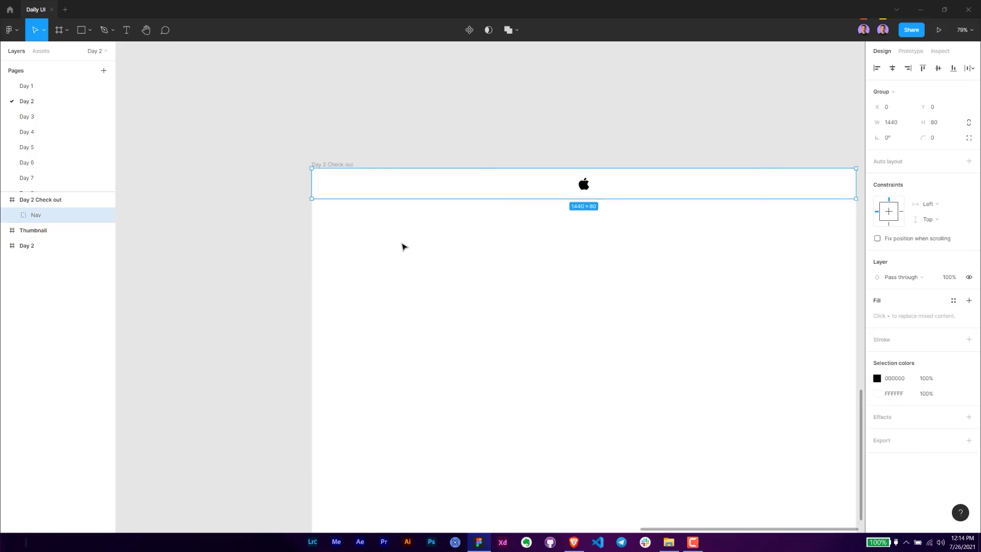
{"action": "left_click", "coordinate": [400, 245]}
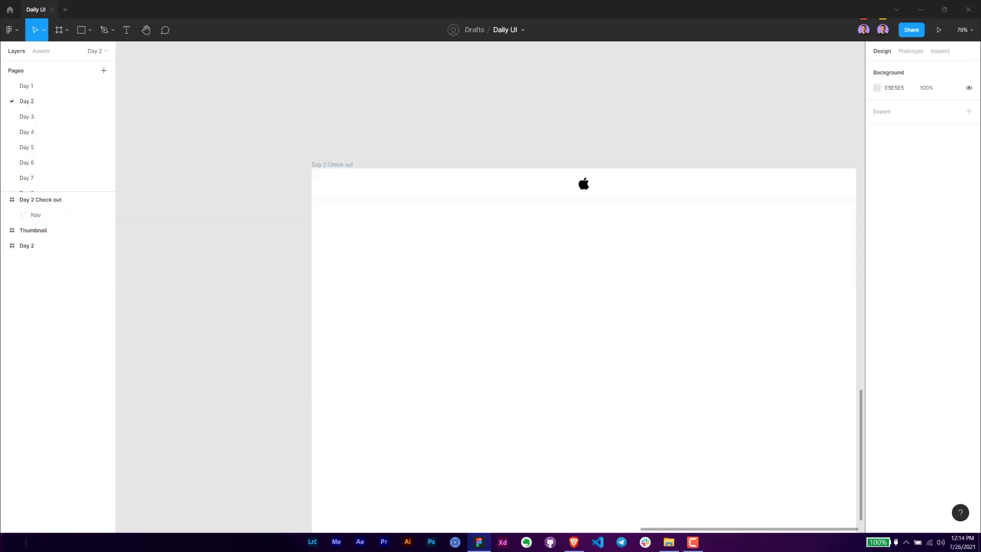
{"action": "key", "text": "alt+Tab"}
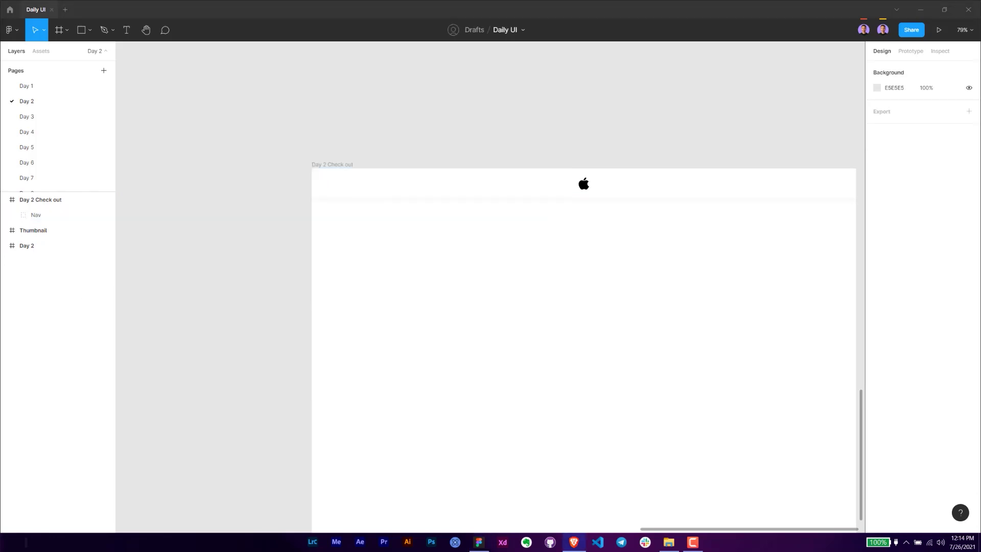
Step: Paste the Back button group into the frame and set its width to 54
{"action": "left_click", "coordinate": [329, 169]}
{"action": "key", "text": "ctrl+v"}
{"action": "scroll", "coordinate": [416, 247], "scroll_direction": "up", "scroll_amount": 2, "text": "ctrl"}
{"action": "left_click", "coordinate": [384, 231]}
{"action": "scroll", "coordinate": [383, 231], "scroll_direction": "up", "scroll_amount": 1, "text": "ctrl"}
{"action": "scroll", "coordinate": [384, 231], "scroll_direction": "up", "scroll_amount": 2, "text": "ctrl"}
{"action": "double_click", "coordinate": [383, 214]}
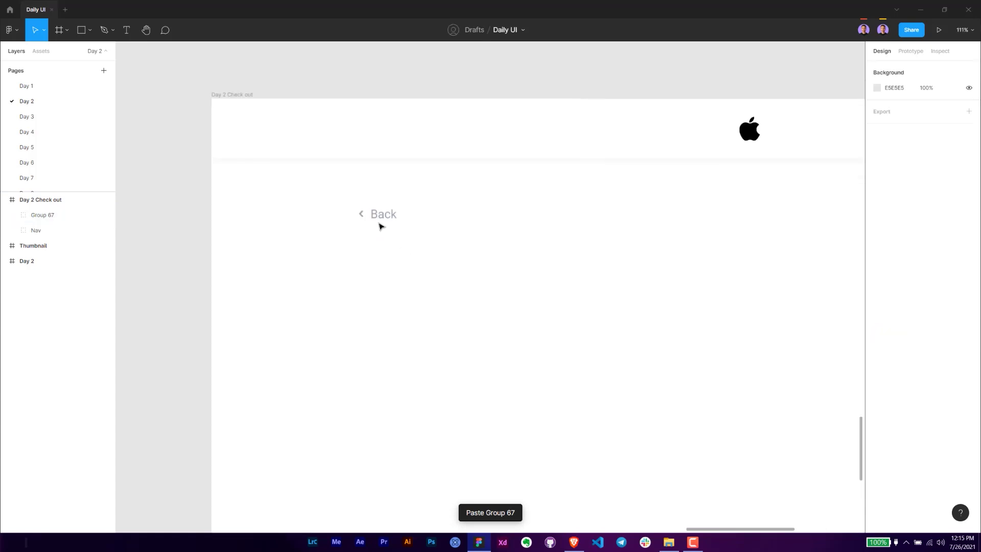
{"action": "left_click", "coordinate": [362, 213]}
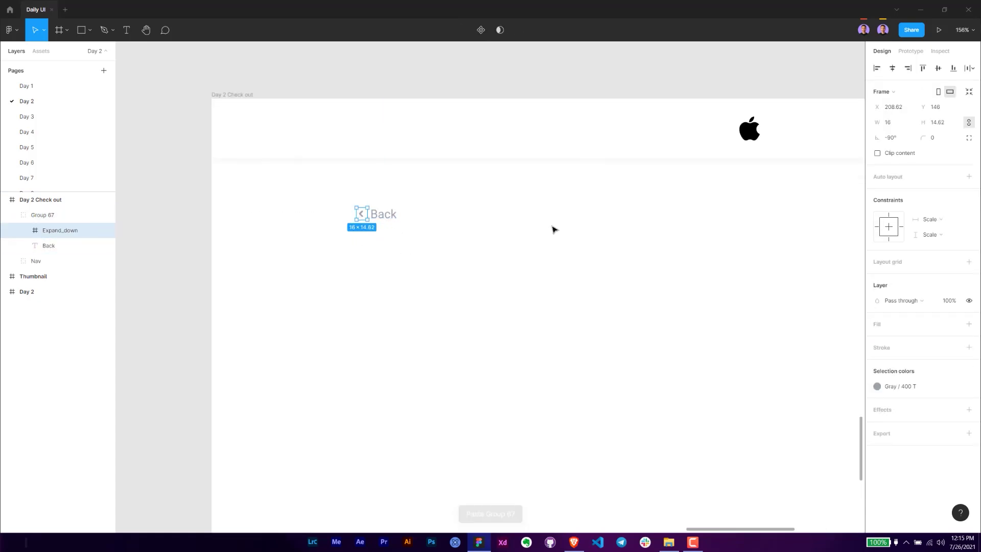
{"action": "left_click", "coordinate": [456, 265]}
{"action": "left_click", "coordinate": [392, 215]}
{"action": "left_click", "coordinate": [892, 122]}
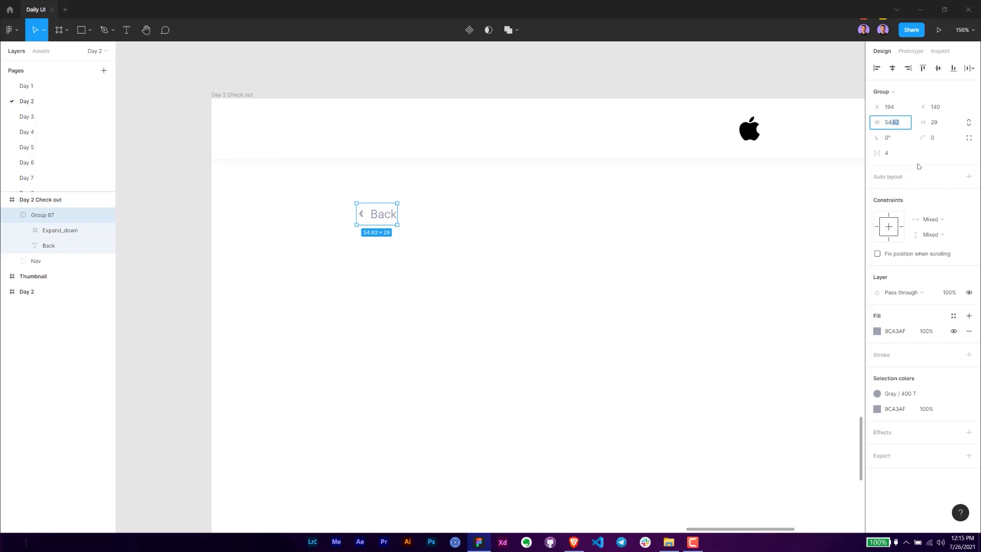
{"action": "type", "text": "54"}
{"action": "key", "text": "Return"}
{"action": "key", "text": "alt"}
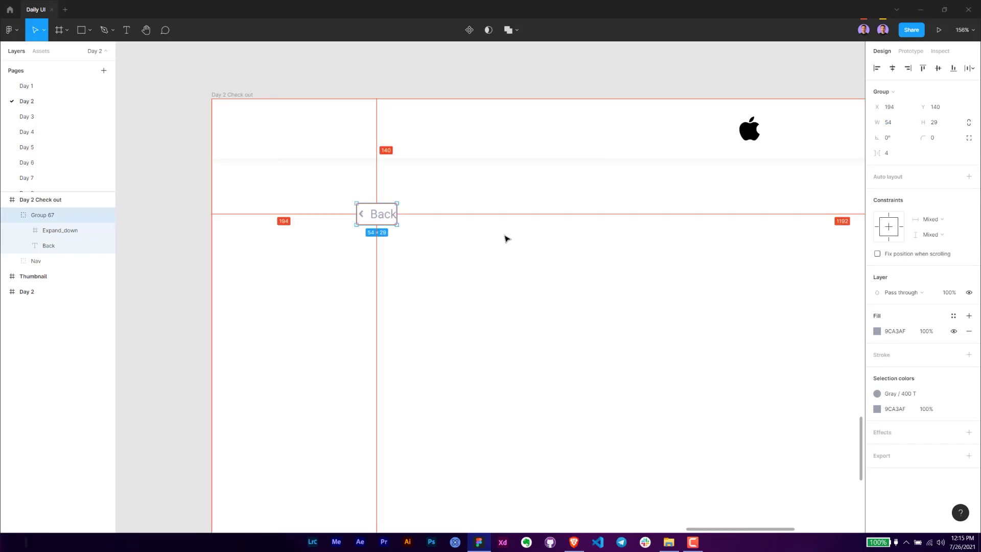
{"action": "left_click", "coordinate": [495, 239]}
Step: Add a 'Your Order' text below Back with font size 32 and Auto line height
{"action": "scroll", "coordinate": [440, 254], "scroll_direction": "down", "scroll_amount": 2}
{"action": "key", "text": "t"}
{"action": "left_click", "coordinate": [362, 236]}
{"action": "type", "text": "yOUR"}
{"action": "key", "text": "ctrl+a"}
{"action": "type", "text": "Your Orde"}
{"action": "key", "text": "Escape"}
{"action": "left_click", "coordinate": [943, 296]}
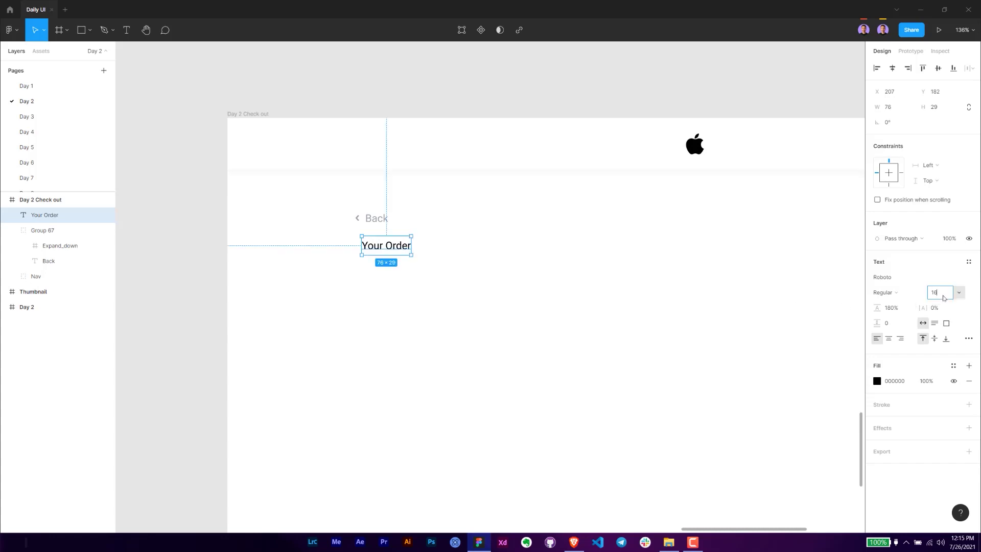
{"action": "type", "text": "32"}
{"action": "key", "text": "Return"}
{"action": "left_click", "coordinate": [902, 308]}
{"action": "type", "text": "auto"}
{"action": "key", "text": "Return"}
Step: Align the heading with Back's left edge, set height 40, and nudge it down
{"action": "left_click", "coordinate": [416, 251]}
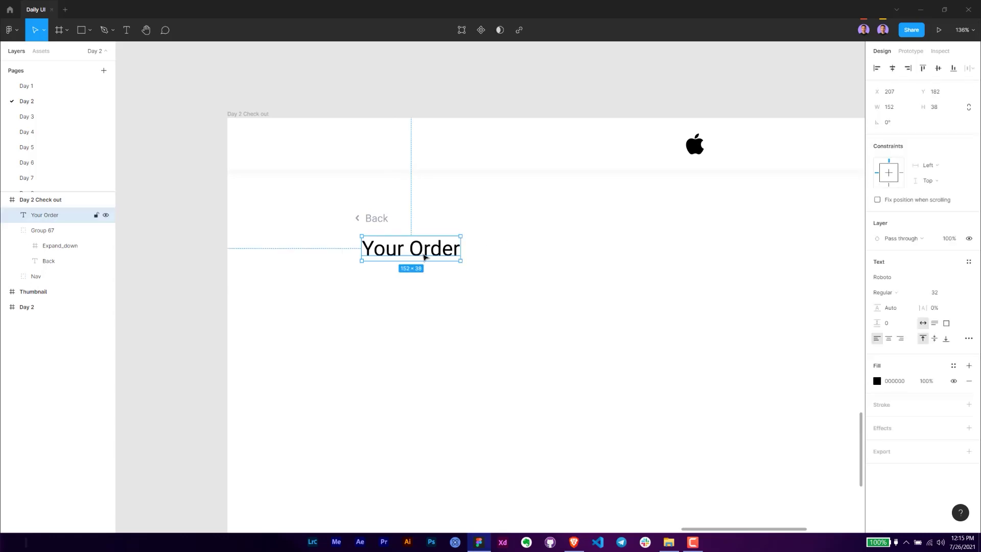
{"action": "left_click_drag", "start_coordinate": [413, 252], "coordinate": [405, 251]}
{"action": "left_click", "coordinate": [945, 111]}
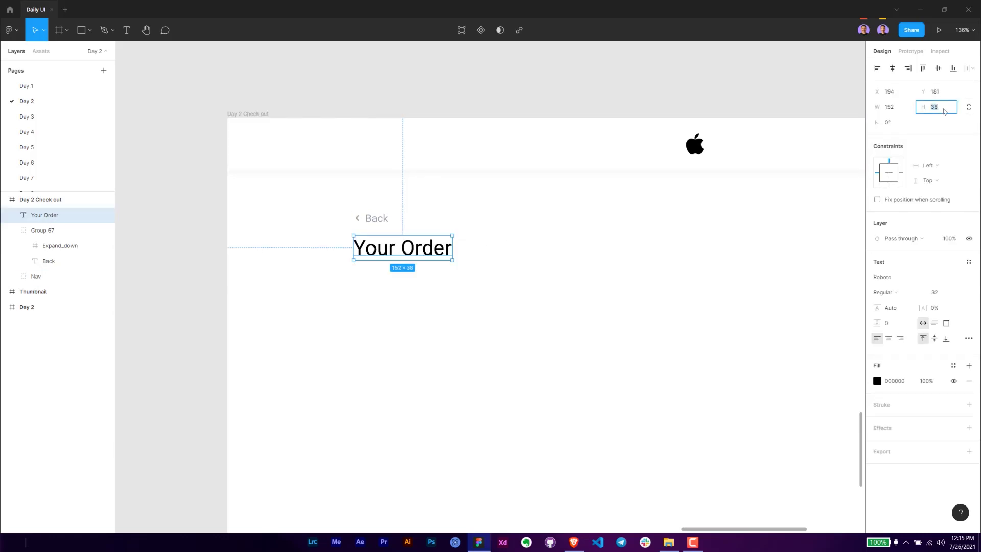
{"action": "type", "text": "40"}
{"action": "key", "text": "Return"}
{"action": "key", "text": "alt"}
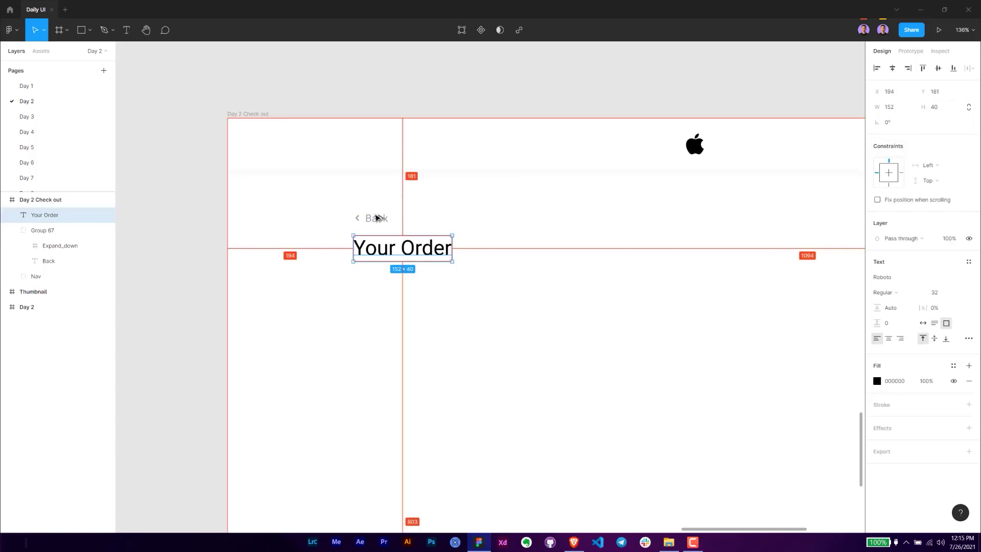
{"action": "key", "text": "Down"}
{"action": "key", "text": "Down"}
{"action": "key", "text": "Down"}
{"action": "key", "text": "Down"}
{"action": "key", "text": "Down"}
{"action": "key", "text": "Down"}
{"action": "key", "text": "Down"}
{"action": "key", "text": "Down"}
{"action": "key", "text": "Down"}
{"action": "key", "text": "shift+Down"}
{"action": "key", "text": "alt"}
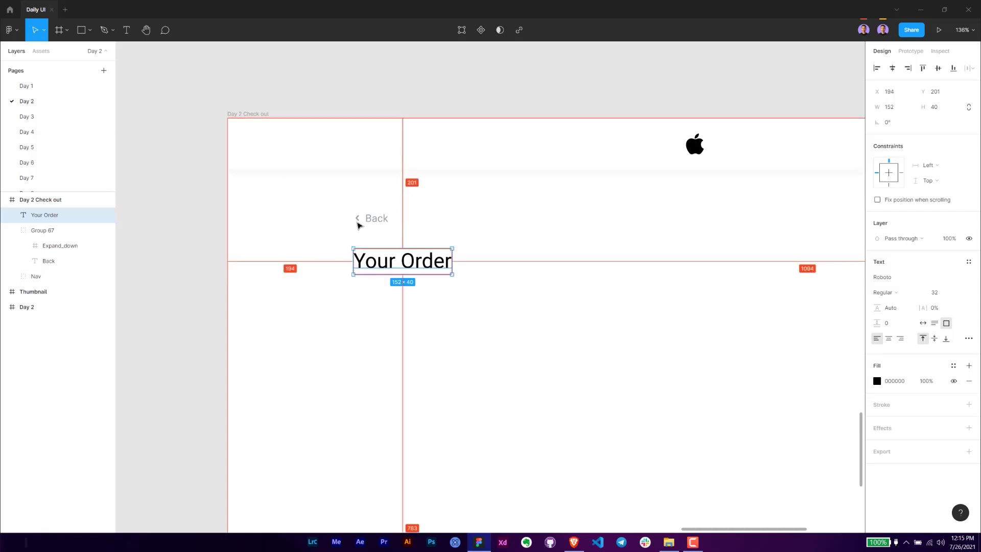
Step: Make the heading Bold, widen it to one line, and centre-align its text
{"action": "left_click", "coordinate": [884, 292]}
{"action": "left_click", "coordinate": [902, 318]}
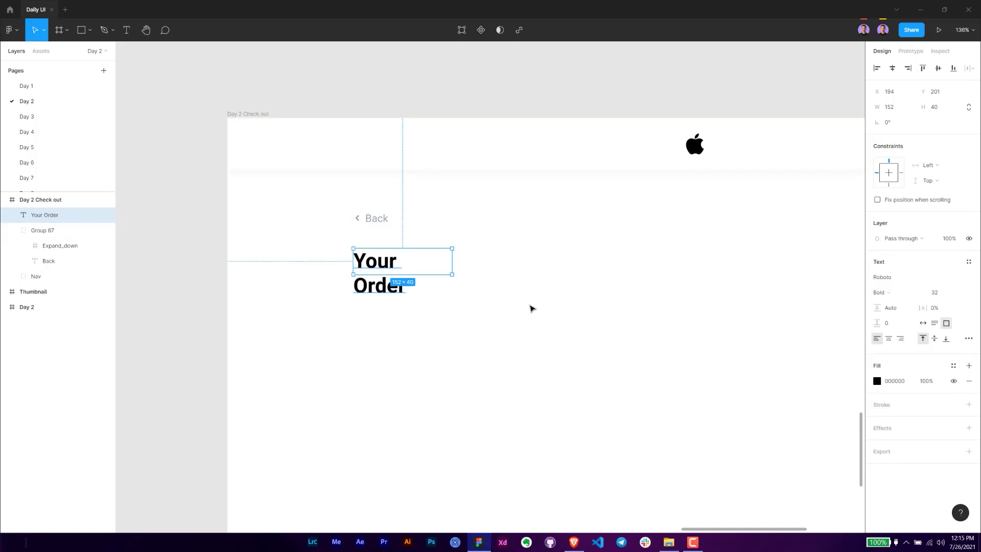
{"action": "mouse_move", "coordinate": [450, 260]}
{"action": "left_mouse_down"}
{"action": "mouse_move", "coordinate": [522, 265]}
{"action": "mouse_move", "coordinate": [457, 260]}
{"action": "left_mouse_up"}
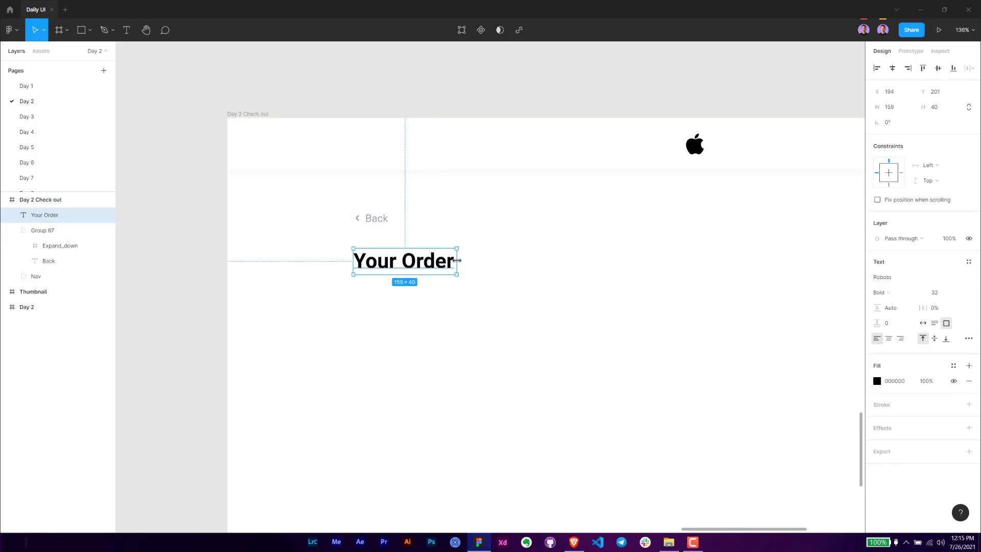
{"action": "left_click", "coordinate": [889, 339]}
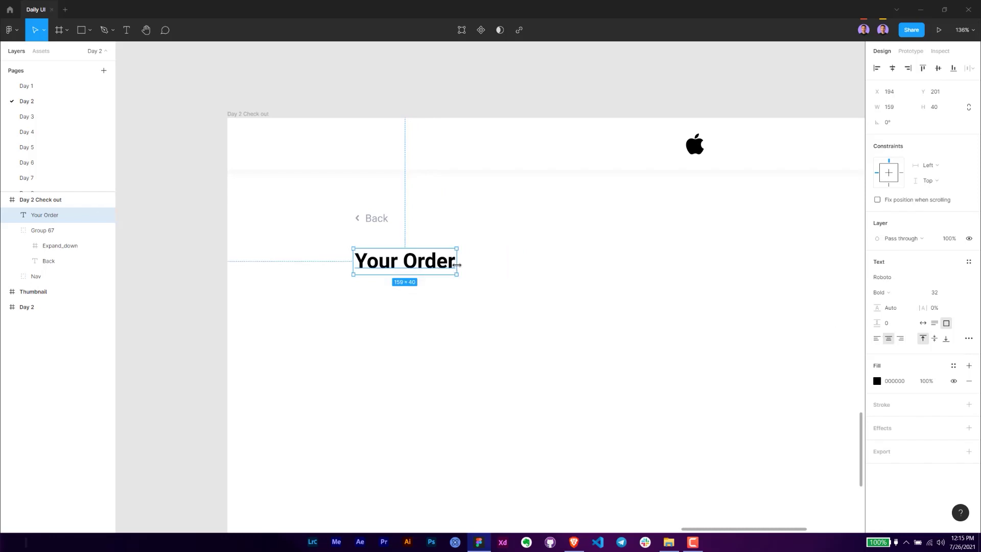
{"action": "left_click", "coordinate": [473, 308]}
{"action": "scroll", "coordinate": [429, 295], "scroll_direction": "down", "scroll_amount": 3}
{"action": "left_click", "coordinate": [358, 237]}
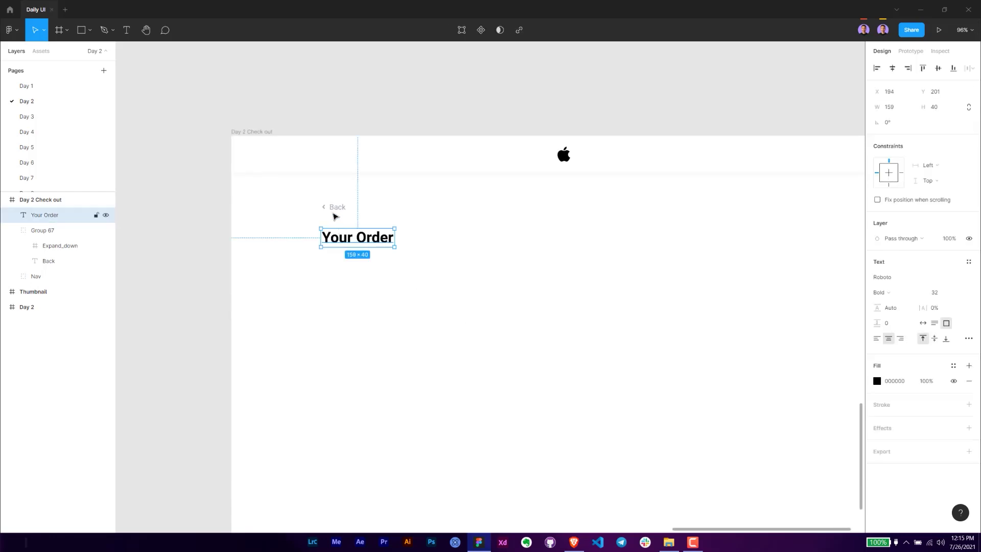
{"action": "left_click", "coordinate": [388, 270]}
{"action": "scroll", "coordinate": [381, 243], "scroll_direction": "up", "scroll_amount": 3}
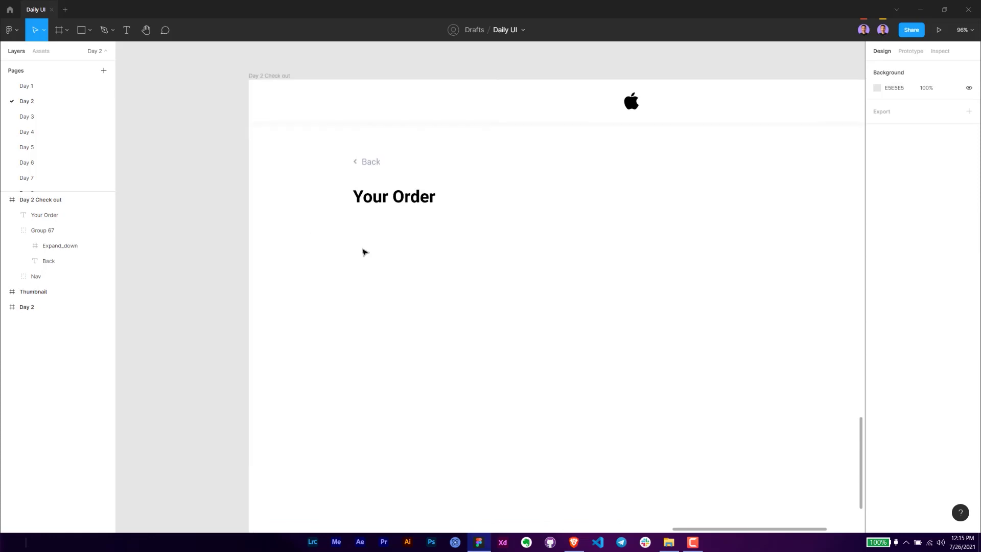
Step: Import the laptop image into the frame and scale it down
{"action": "left_click", "coordinate": [669, 542]}
{"action": "left_click_drag", "start_coordinate": [547, 266], "coordinate": [592, 293]}
{"action": "scroll", "coordinate": [534, 289], "scroll_direction": "down", "scroll_amount": 3}
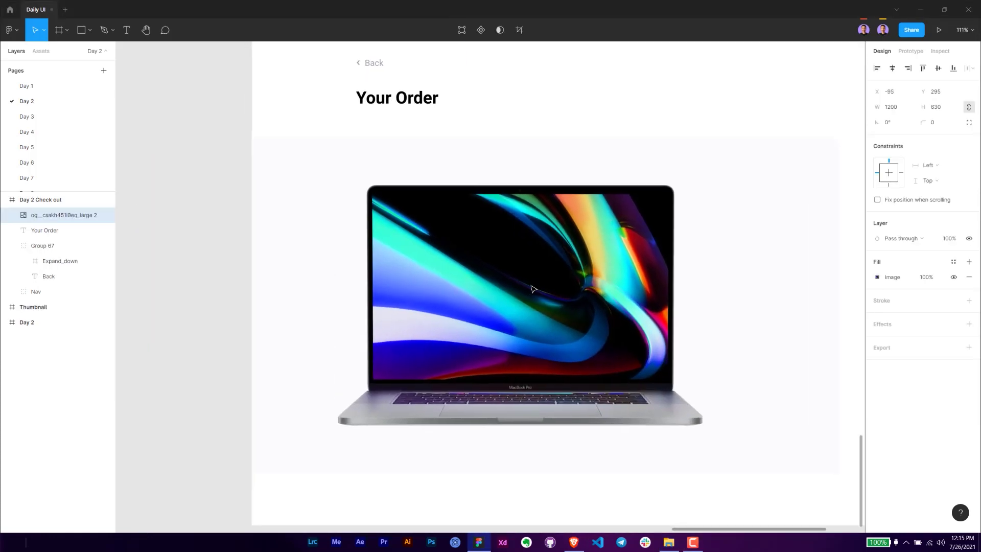
{"action": "left_click_drag", "start_coordinate": [851, 293], "coordinate": [744, 292]}
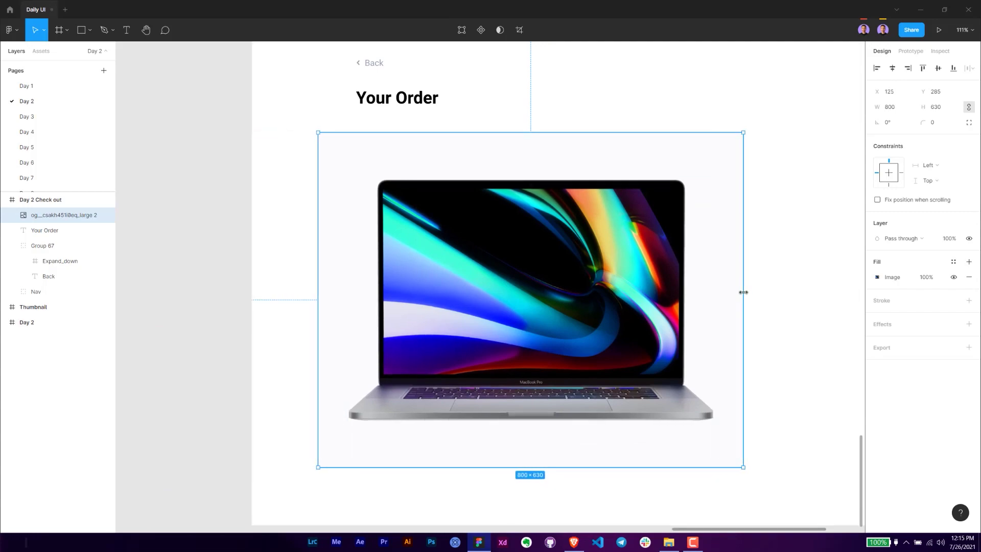
{"action": "left_click_drag", "start_coordinate": [743, 467], "coordinate": [656, 400]}
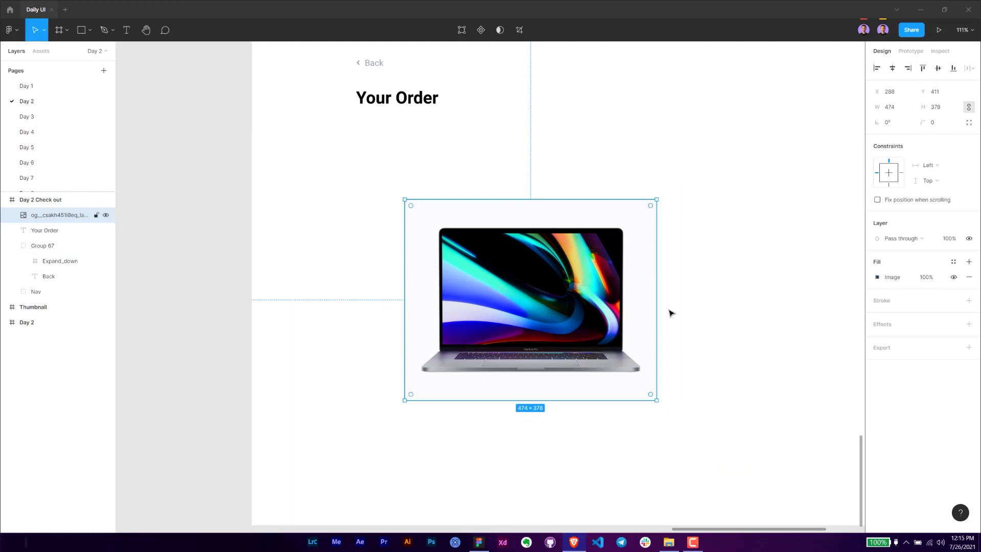
{"action": "left_click_drag", "start_coordinate": [635, 297], "coordinate": [633, 296]}
Step: Resize the laptop image to 132×108 and place it under the Your Order heading
{"action": "left_click", "coordinate": [889, 110]}
{"action": "type", "text": "132"}
{"action": "key", "text": "Return"}
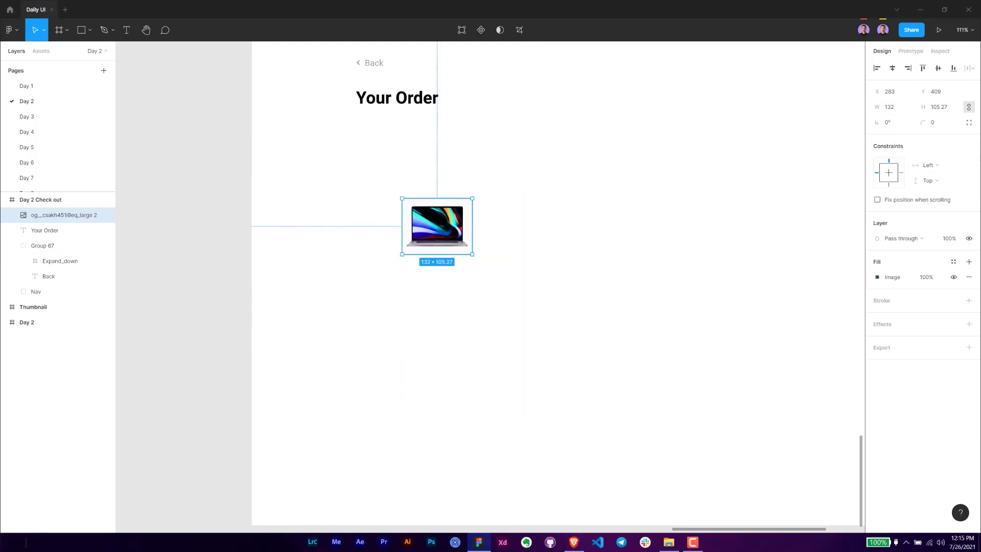
{"action": "left_click", "coordinate": [943, 108]}
{"action": "key", "text": "Return"}
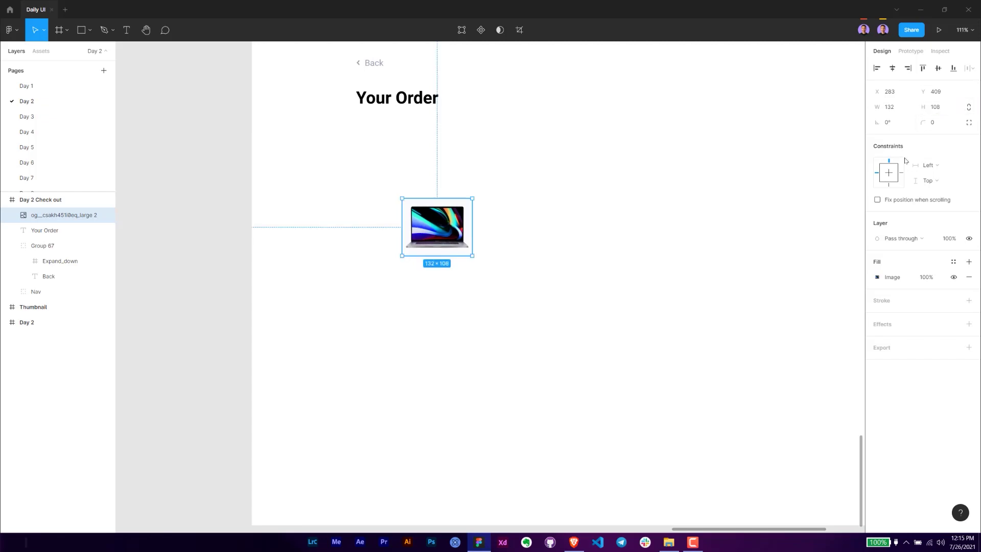
{"action": "left_click_drag", "start_coordinate": [449, 233], "coordinate": [402, 173]}
{"action": "left_click_drag", "start_coordinate": [466, 196], "coordinate": [459, 254]}
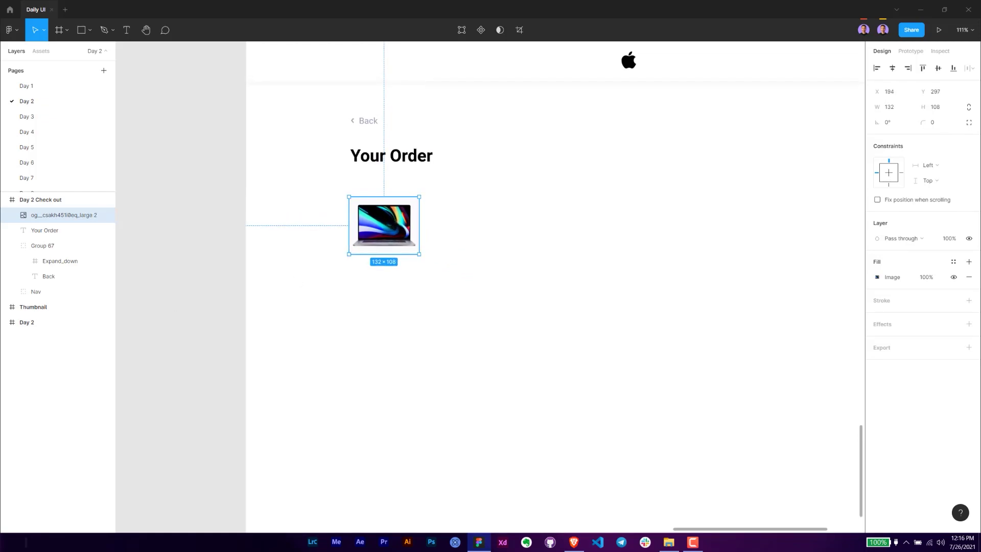
{"action": "key", "text": "Up"}
{"action": "key", "text": "Up"}
{"action": "key", "text": "Up"}
{"action": "key", "text": "Up"}
{"action": "key", "text": "Up"}
{"action": "key", "text": "Up"}
{"action": "key", "text": "Up"}
{"action": "key", "text": "Up"}
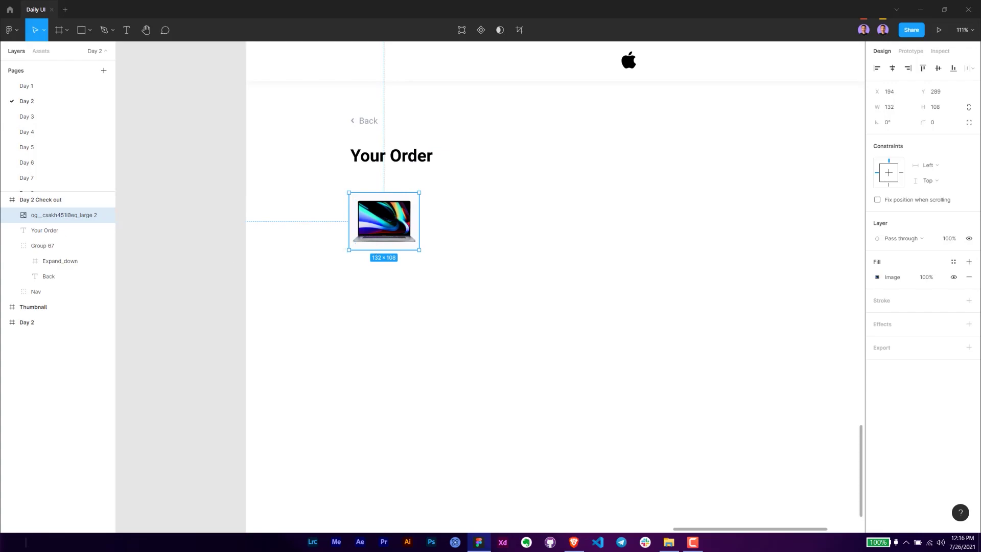
Step: Paste the 'Macbook Pro M1' text copied from the browser
{"action": "key", "text": "alt+Tab"}
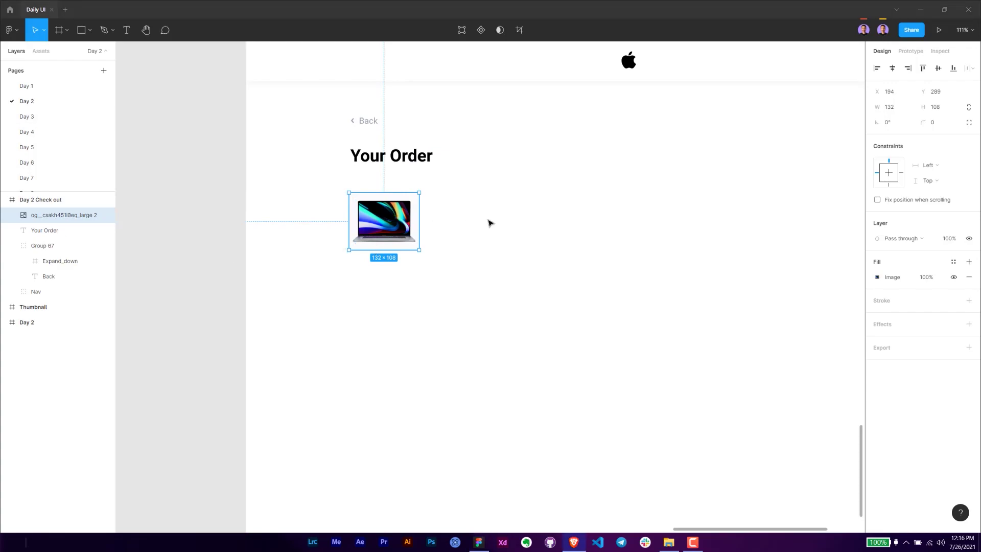
{"action": "key", "text": "alt+Tab"}
{"action": "key", "text": "ctrl+v"}
Step: Place the Macbook Pro M1 title beside the laptop image, 40 high and vertically centred
{"action": "left_click_drag", "start_coordinate": [467, 287], "coordinate": [452, 204]}
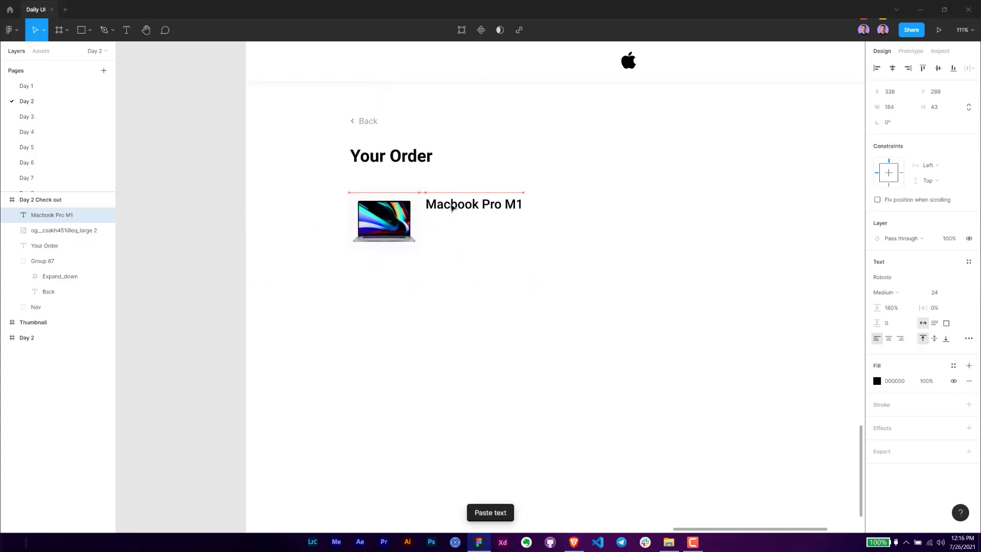
{"action": "key", "text": "Right"}
{"action": "key", "text": "Right"}
{"action": "key", "text": "Right"}
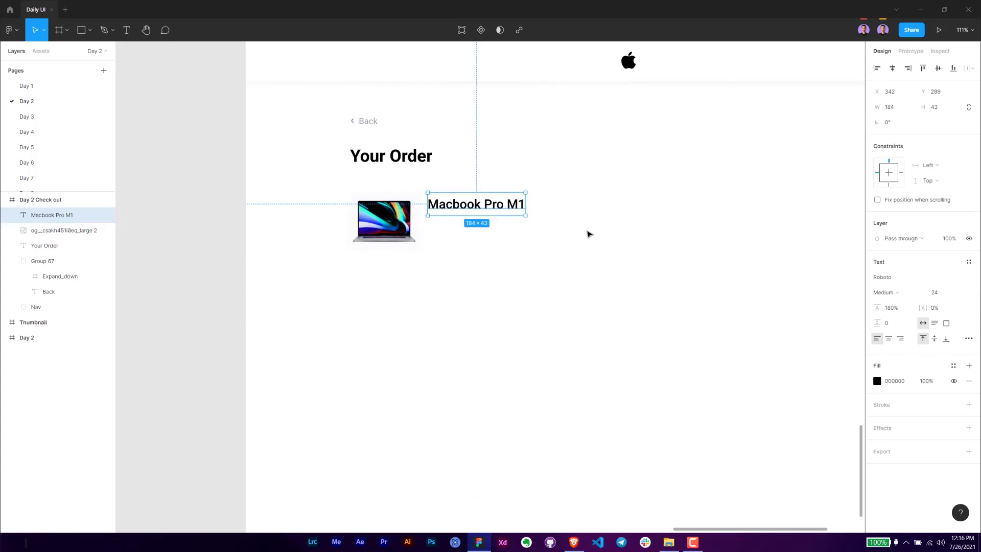
{"action": "scroll", "coordinate": [450, 227], "scroll_direction": "up", "scroll_amount": 3}
{"action": "left_click", "coordinate": [940, 109]}
{"action": "type", "text": "40"}
{"action": "key", "text": "Return"}
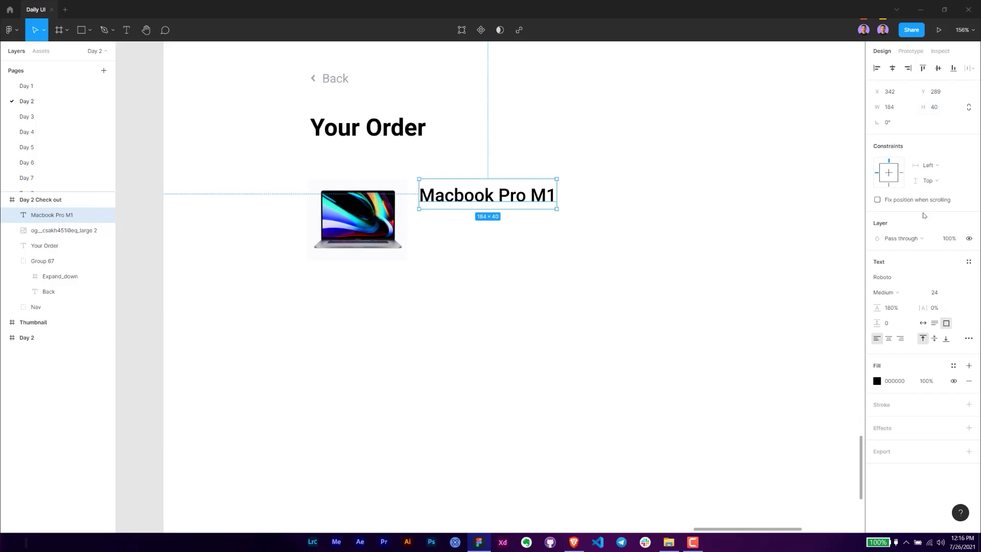
{"action": "left_click", "coordinate": [935, 339]}
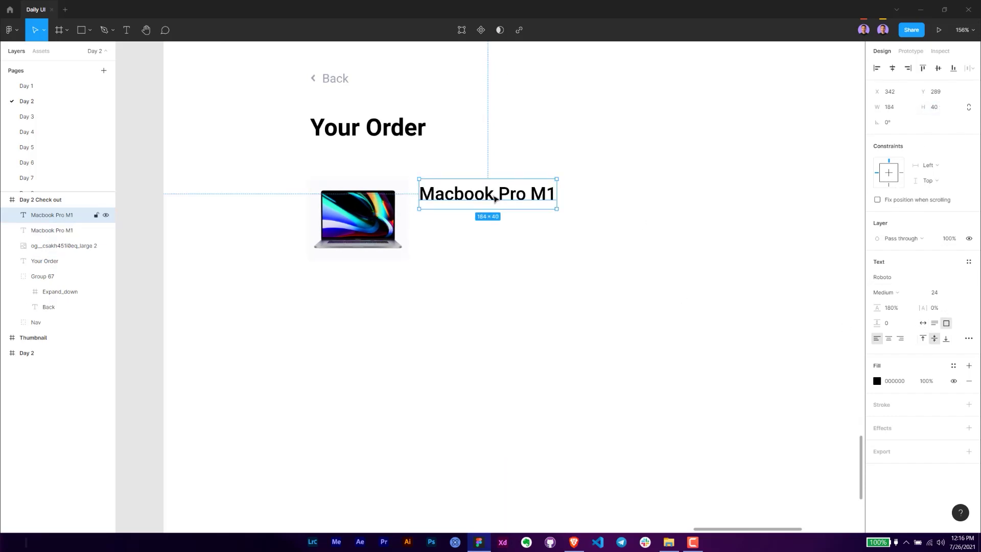
Step: Duplicate the title below itself as '16GB' at font size 16, Regular weight
{"action": "left_click_drag", "start_coordinate": [489, 199], "coordinate": [490, 231]}
{"action": "double_click", "coordinate": [489, 231]}
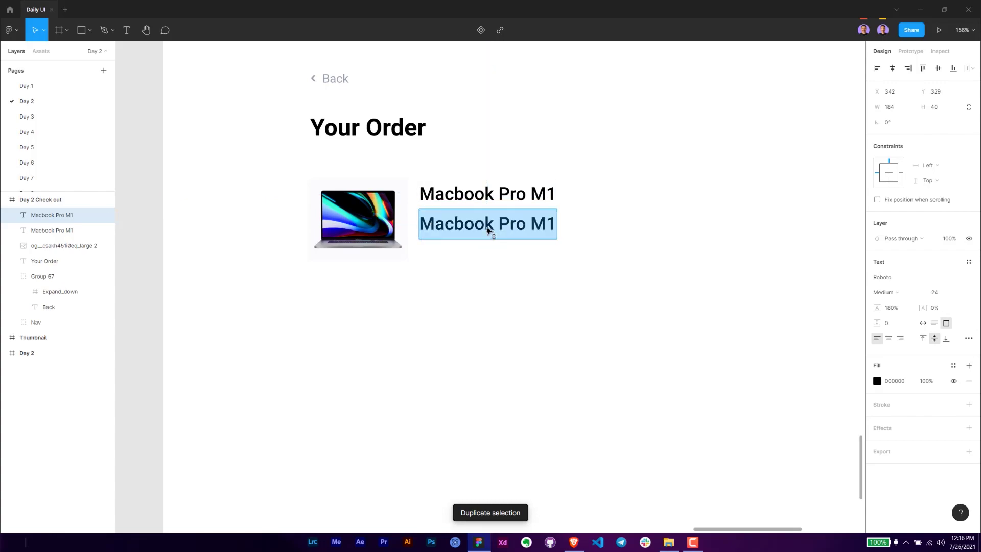
{"action": "type", "text": "16GB"}
{"action": "key", "text": "Escape"}
{"action": "left_click", "coordinate": [947, 292]}
{"action": "type", "text": "16"}
{"action": "key", "text": "Return"}
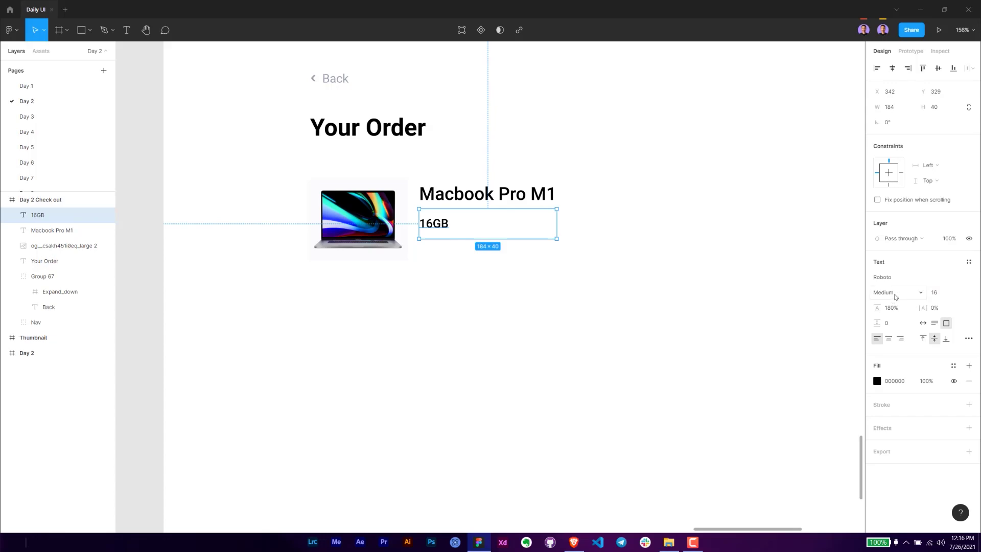
{"action": "left_click", "coordinate": [890, 292]}
{"action": "left_click", "coordinate": [908, 284]}
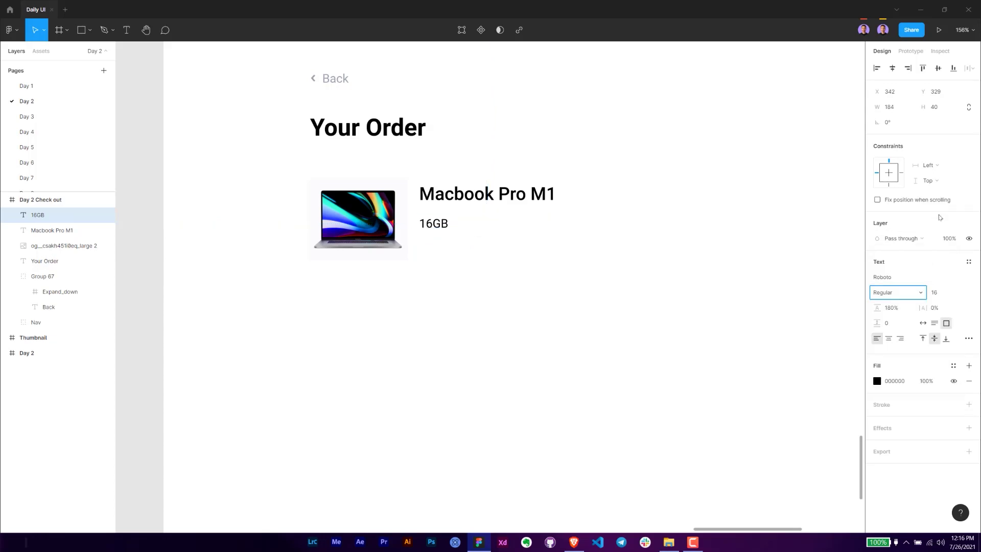
Step: Give the 16GB text Auto line height, hug width, height 16, nudged up slightly
{"action": "left_click", "coordinate": [908, 309]}
{"action": "type", "text": "auto"}
{"action": "key", "text": "Return"}
{"action": "left_click", "coordinate": [935, 323]}
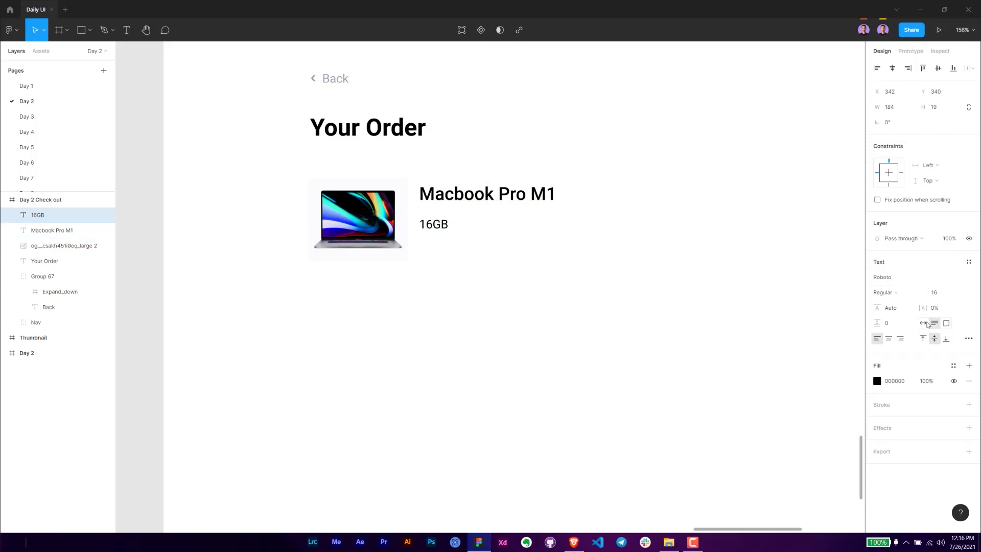
{"action": "left_click", "coordinate": [926, 326]}
{"action": "scroll", "coordinate": [486, 234], "scroll_direction": "up", "scroll_amount": 3, "text": "ctrl"}
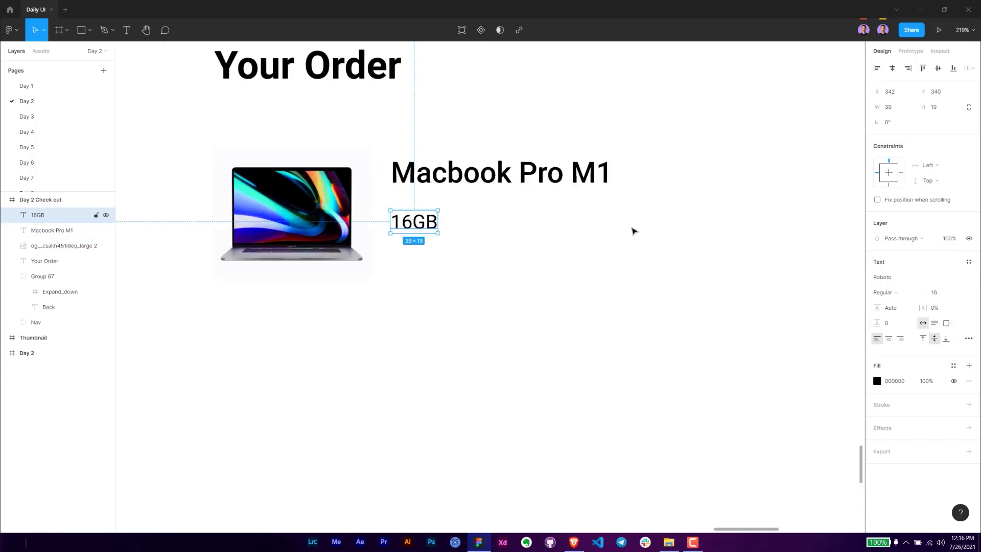
{"action": "left_click", "coordinate": [939, 107]}
{"action": "type", "text": "16"}
{"action": "key", "text": "Return"}
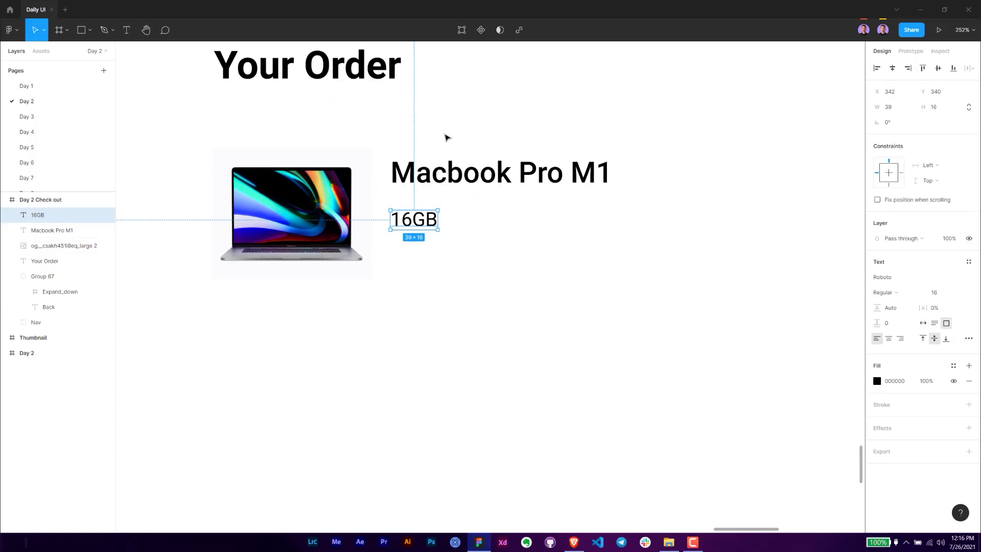
{"action": "key", "text": "Up"}
{"action": "key", "text": "Up"}
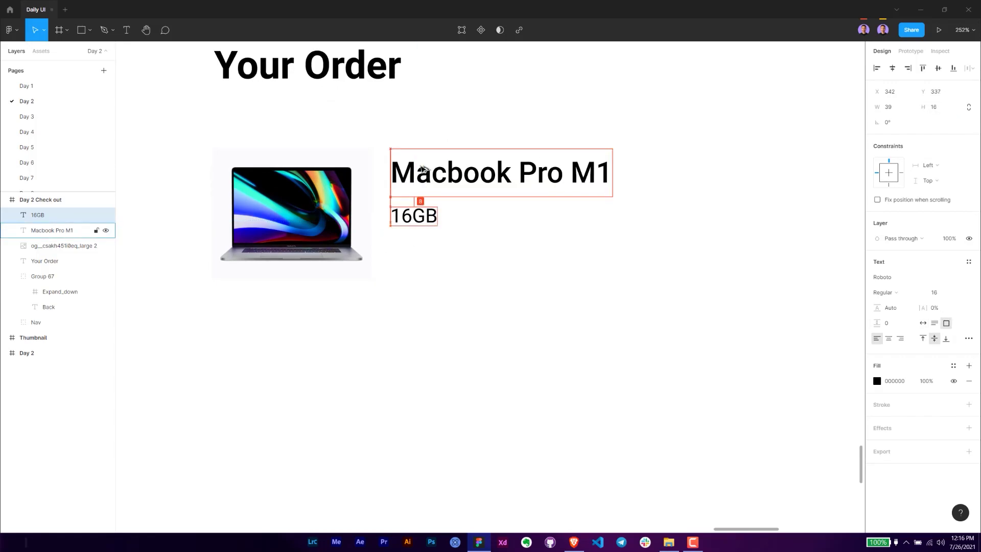
Step: Copy 16GB to its right and change it to '500SSD', widening its box
{"action": "left_click_drag", "start_coordinate": [438, 224], "coordinate": [492, 222]}
{"action": "key", "text": "Return"}
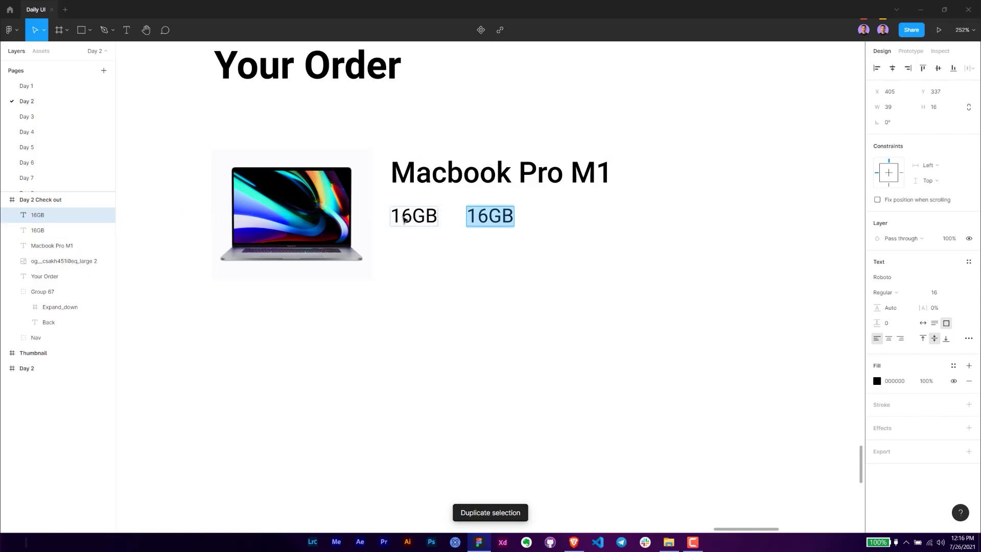
{"action": "type", "text": "500SSD"}
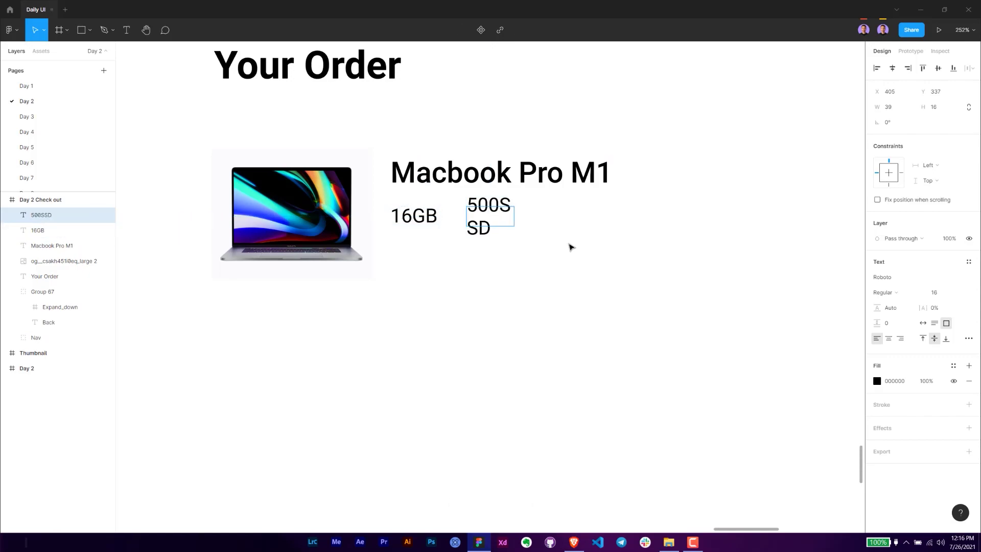
{"action": "left_click_drag", "start_coordinate": [515, 216], "coordinate": [540, 219]}
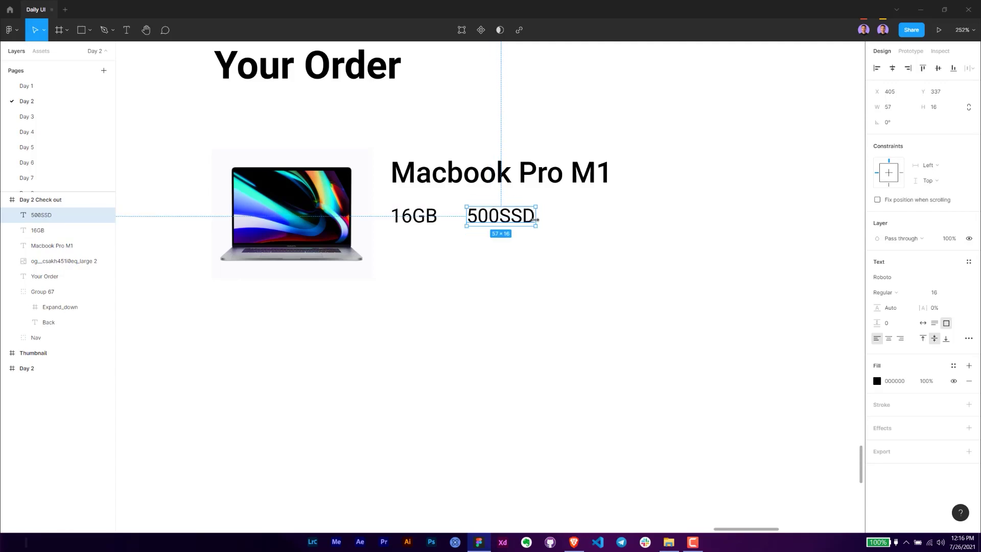
{"action": "left_click", "coordinate": [458, 252]}
Step: Group the 16GB and 500SSD texts and name the group 'Spects'
{"action": "scroll", "coordinate": [463, 278], "scroll_direction": "down", "scroll_amount": 3}
{"action": "scroll", "coordinate": [463, 277], "scroll_direction": "up", "scroll_amount": 1}
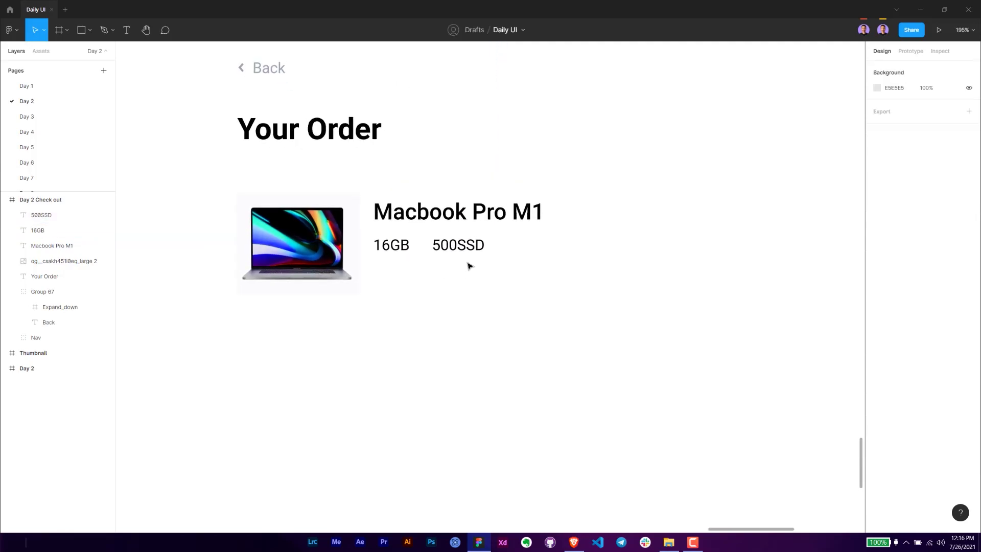
{"action": "left_click_drag", "start_coordinate": [467, 266], "coordinate": [394, 244]}
{"action": "key", "text": "ctrl+g"}
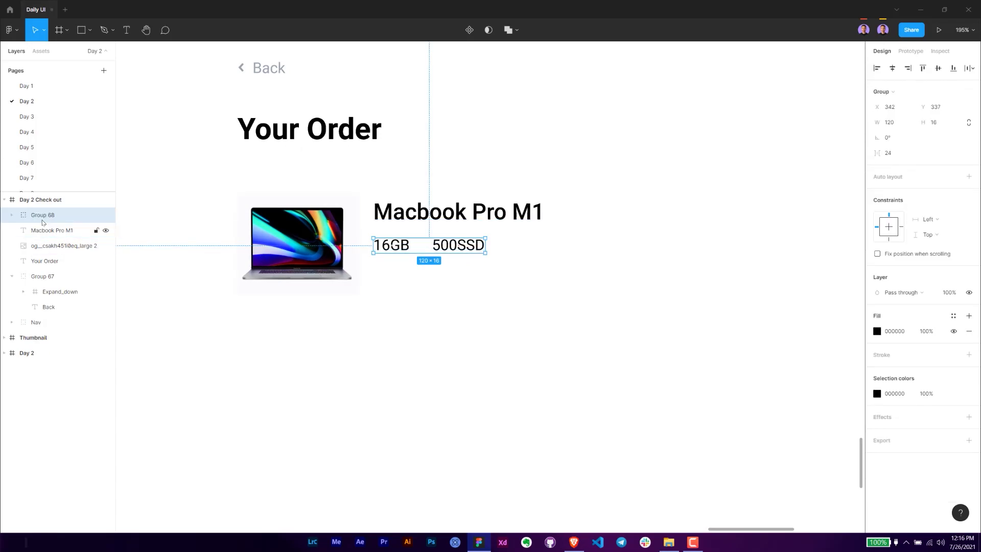
{"action": "double_click", "coordinate": [45, 215]}
{"action": "type", "text": "Spects"}
{"action": "key", "text": "Return"}
{"action": "left_click", "coordinate": [378, 274]}
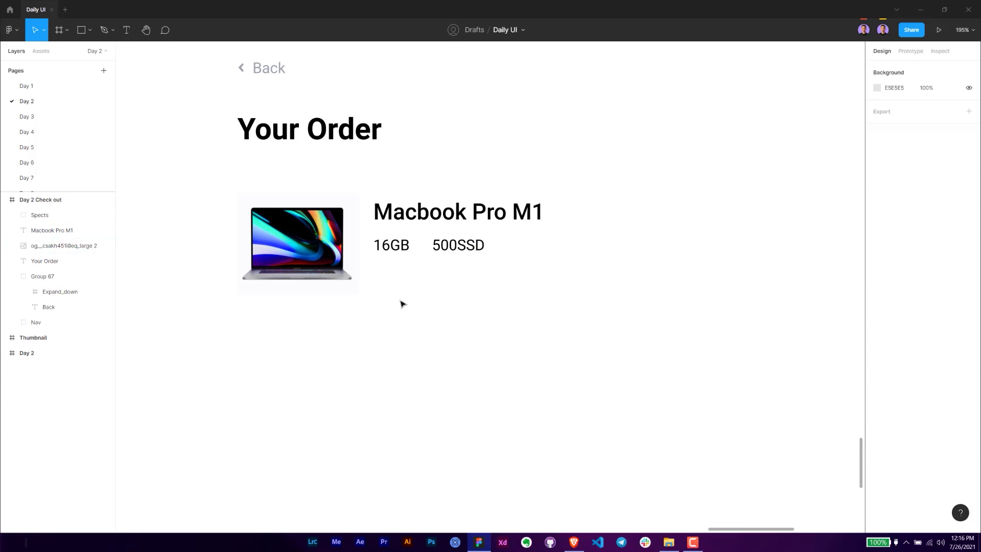
{"action": "key", "text": "alt+Tab"}
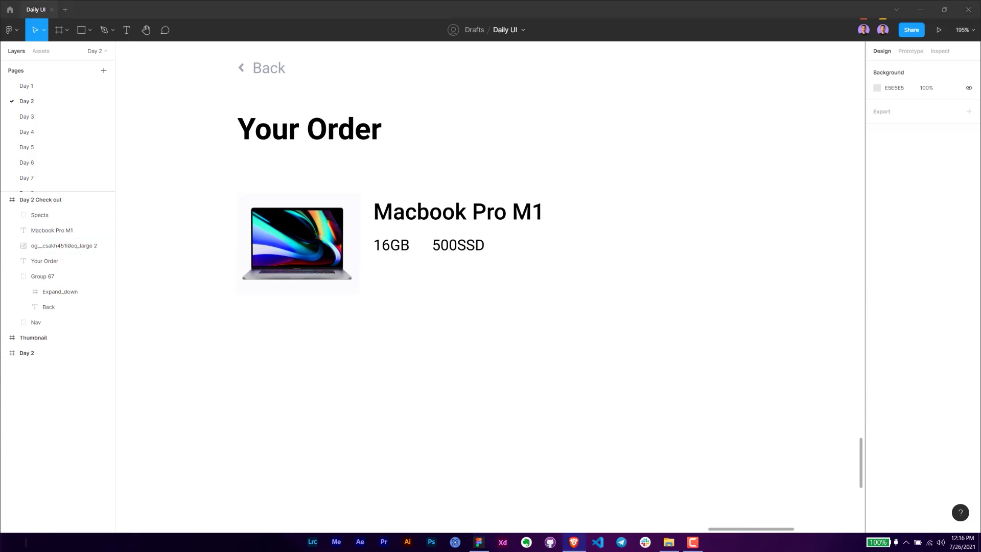
{"action": "left_click", "coordinate": [385, 271]}
Step: Draw a 24 px circle with fill 9CA3AF below the 16GB text
{"action": "key", "text": "o"}
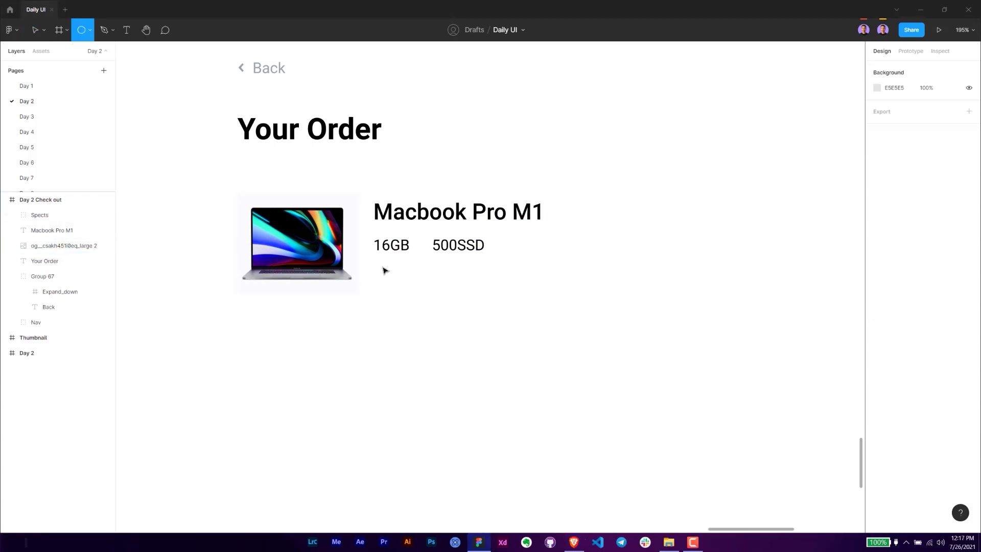
{"action": "left_click_drag", "start_coordinate": [381, 264], "coordinate": [396, 279]}
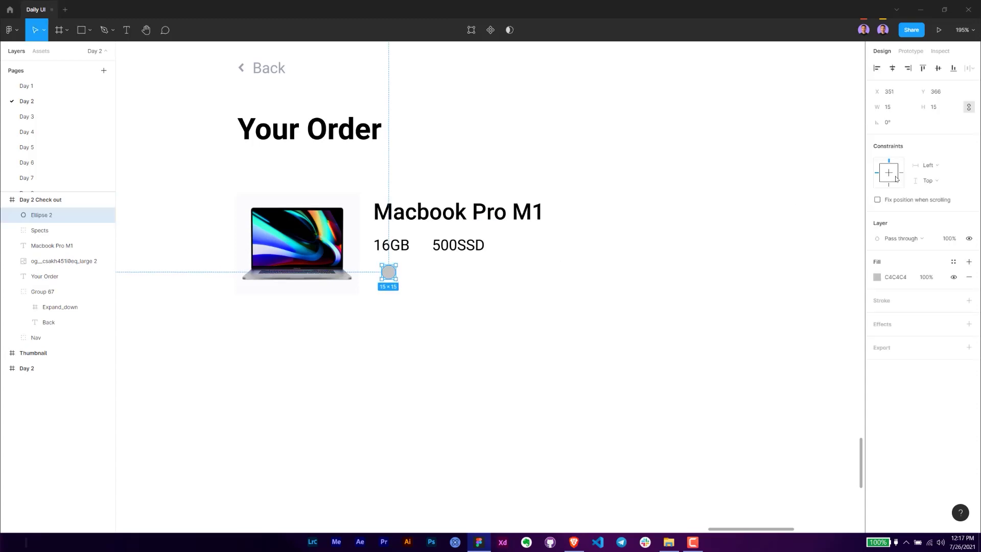
{"action": "left_click", "coordinate": [893, 110]}
{"action": "type", "text": "24"}
{"action": "key", "text": "Return"}
{"action": "left_click", "coordinate": [894, 278]}
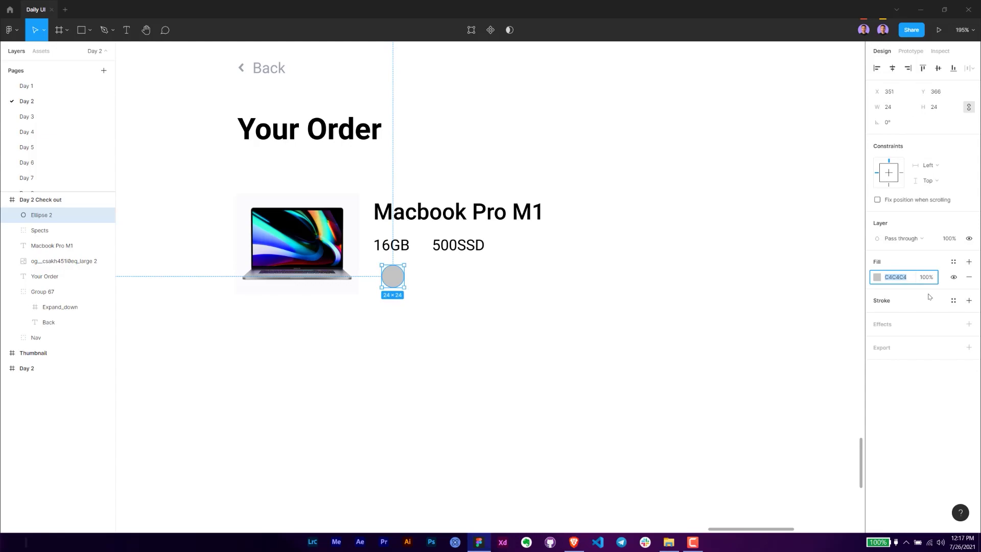
{"action": "type", "text": "9ca3af"}
{"action": "key", "text": "Return"}
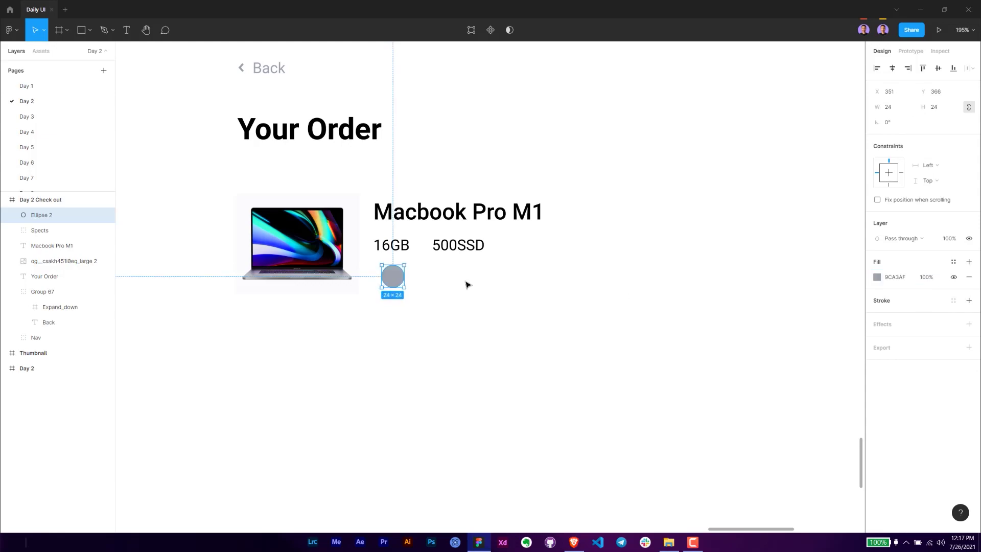
Step: Align the grey circle directly under the 16GB text
{"action": "scroll", "coordinate": [379, 285], "scroll_direction": "up", "scroll_amount": 3}
{"action": "left_click_drag", "start_coordinate": [403, 274], "coordinate": [390, 278]}
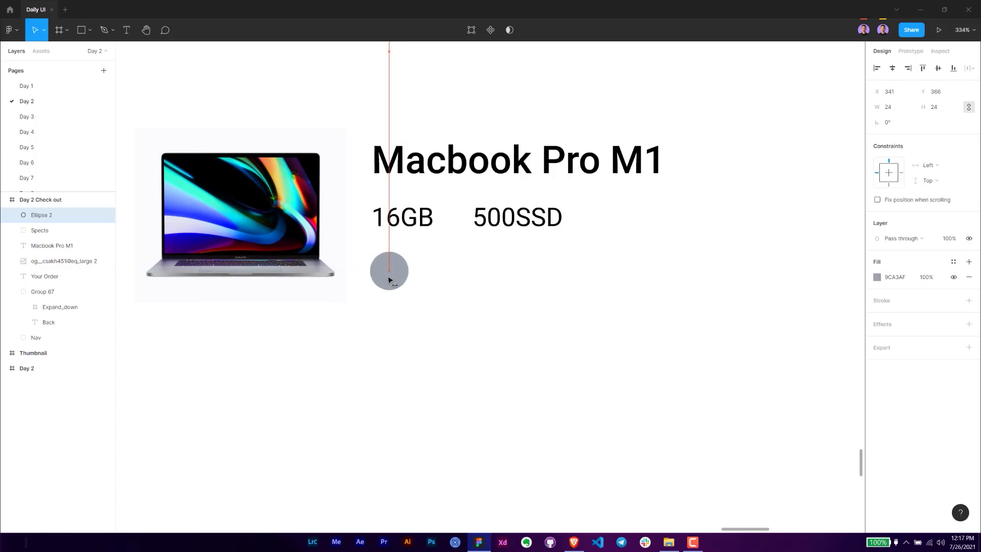
{"action": "key", "text": "Down"}
{"action": "key", "text": "Down"}
{"action": "key", "text": "Down"}
{"action": "left_click", "coordinate": [404, 223]}
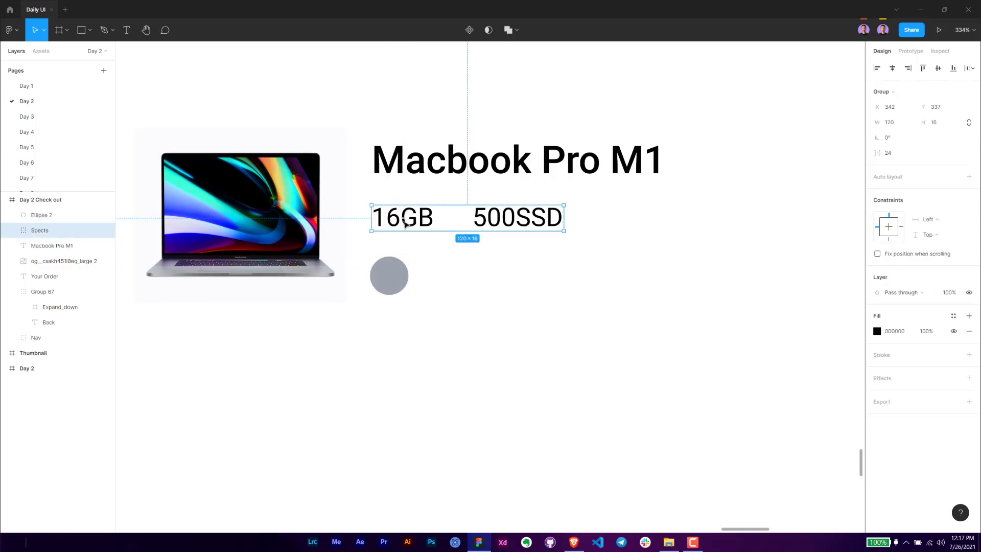
{"action": "left_click", "coordinate": [389, 275]}
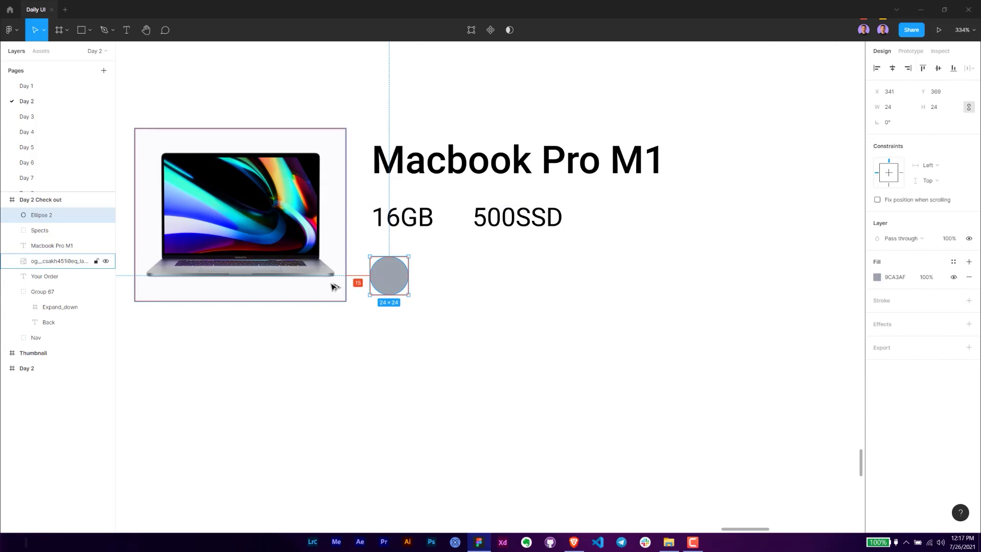
{"action": "key", "text": "Right"}
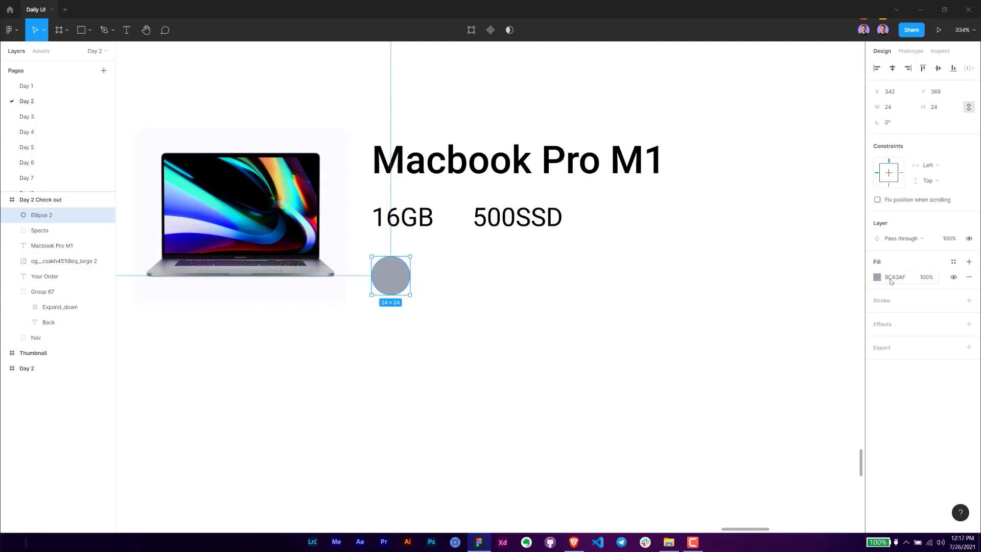
Step: Give the circle a light grey CBD3D8 outline
{"action": "left_click", "coordinate": [969, 301]}
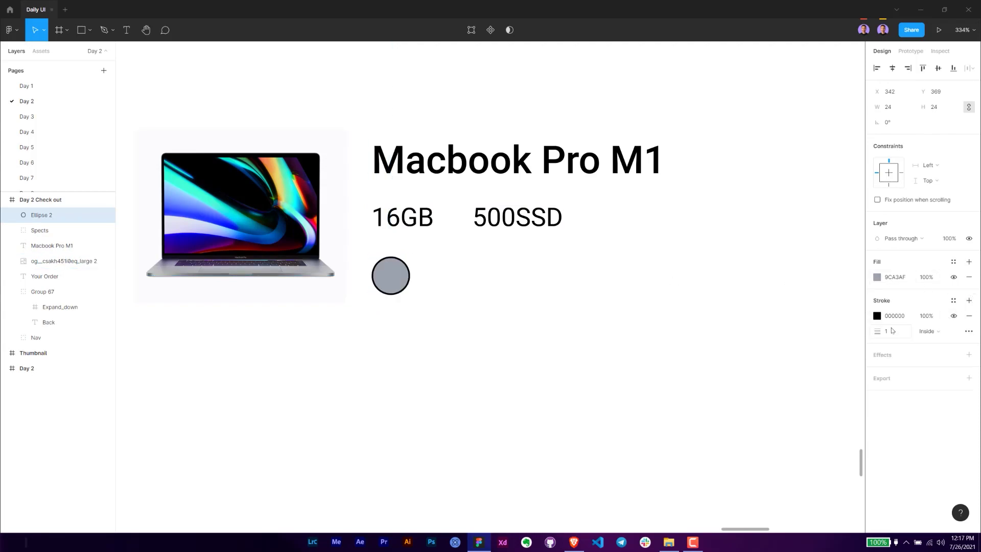
{"action": "left_click", "coordinate": [898, 316]}
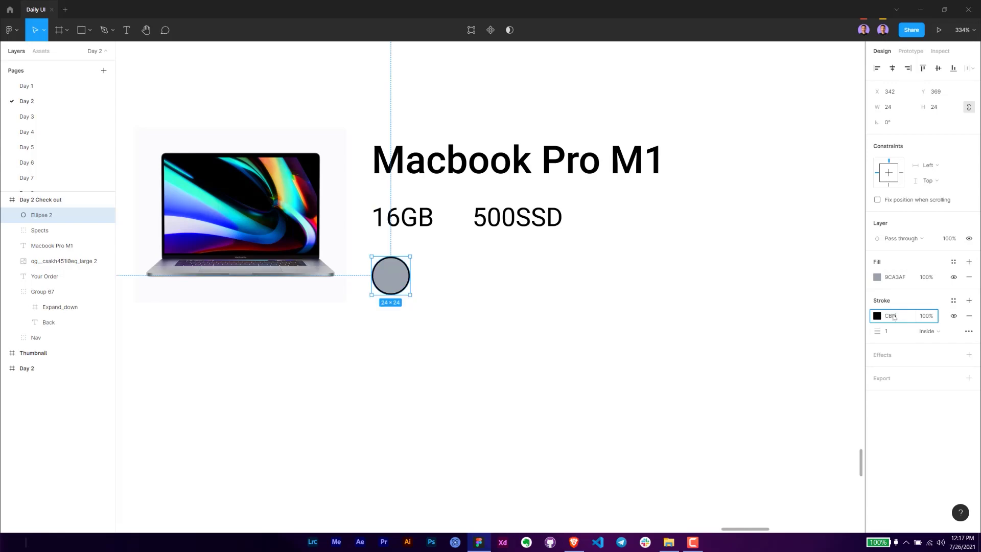
{"action": "key", "text": "Return"}
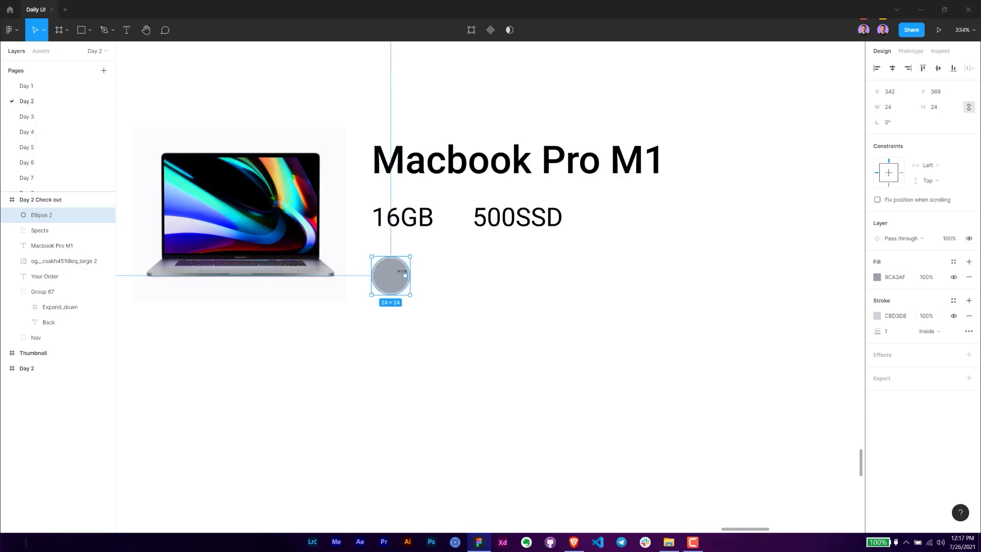
{"action": "left_click", "coordinate": [429, 287]}
Step: Add a 'Space gray' text label beside the circle
{"action": "key", "text": "t"}
{"action": "left_click", "coordinate": [433, 271]}
{"action": "type", "text": "S"}
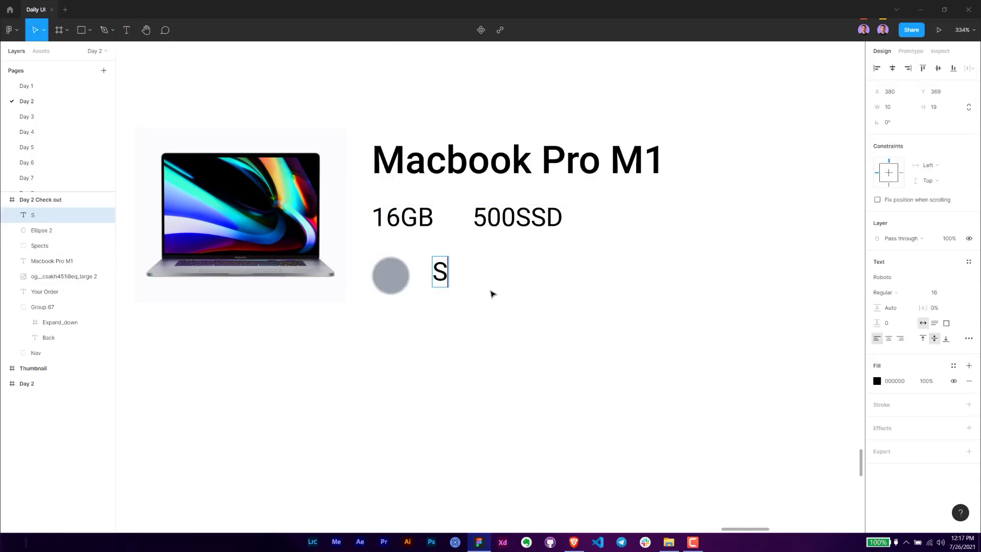
{"action": "type", "text": "pace gray"}
{"action": "key", "text": "Escape"}
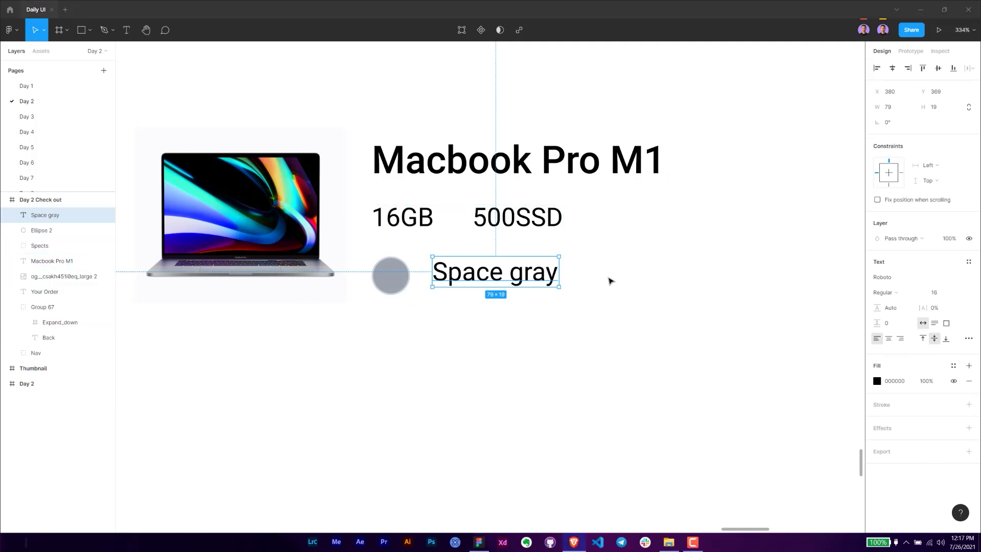
Step: Colour the Space gray label 9CA3AF, set its height to 16, and centre it beside the circle
{"action": "left_click", "coordinate": [399, 274]}
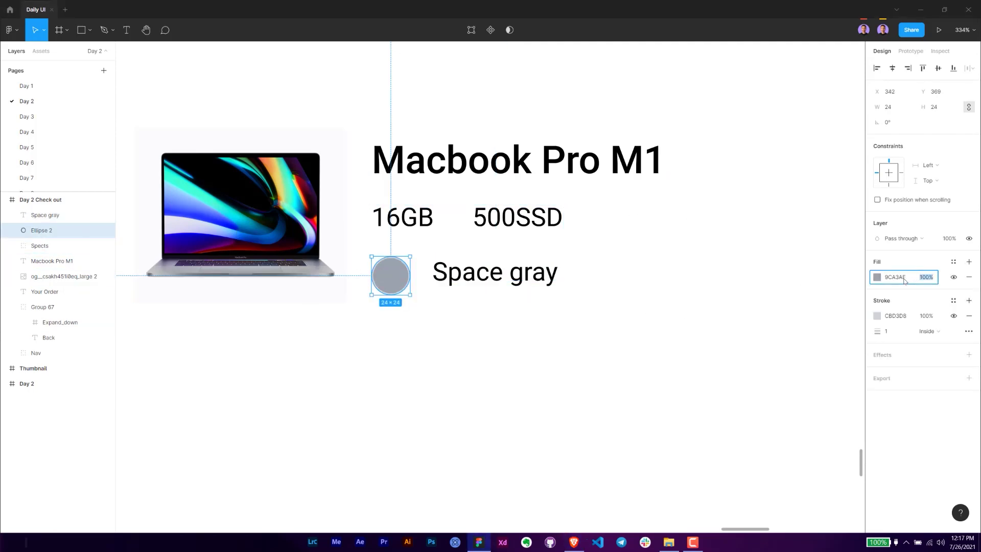
{"action": "left_click", "coordinate": [504, 276]}
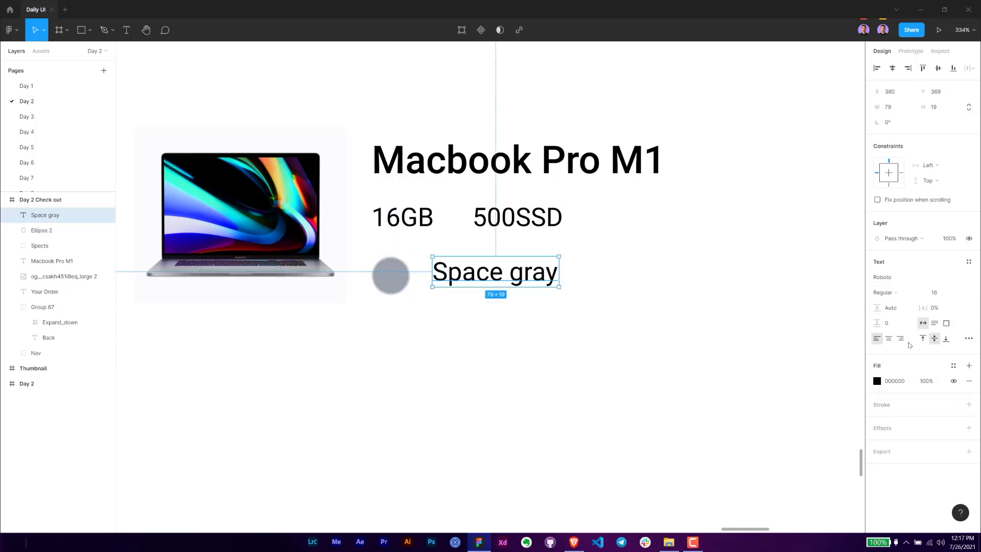
{"action": "left_click", "coordinate": [898, 381]}
{"action": "type", "text": "9CA3AF"}
{"action": "key", "text": "Return"}
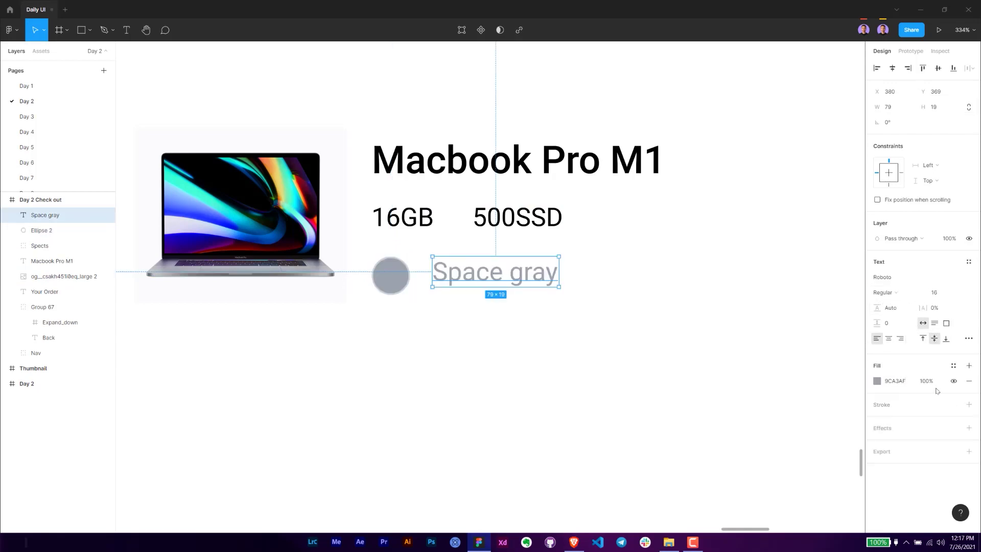
{"action": "left_click", "coordinate": [943, 112]}
{"action": "key", "text": "Return"}
{"action": "left_click", "coordinate": [690, 156]}
{"action": "left_click_drag", "start_coordinate": [463, 272], "coordinate": [455, 282]}
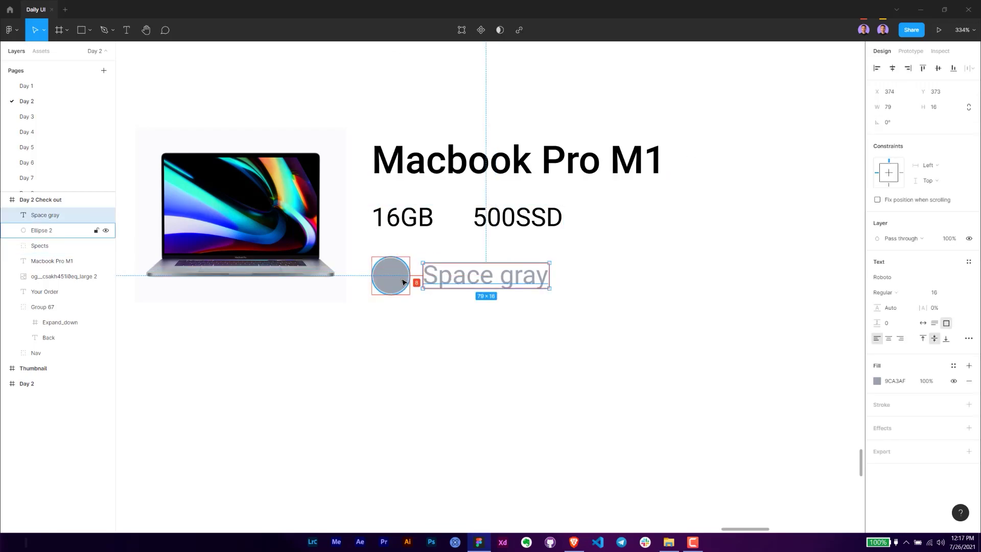
{"action": "left_click", "coordinate": [633, 309]}
Step: Duplicate the label to the right and retype it as 'Change'
{"action": "scroll", "coordinate": [459, 278], "scroll_direction": "right", "scroll_amount": 1}
{"action": "left_click", "coordinate": [459, 277]}
{"action": "key", "text": "ctrl+d"}
{"action": "left_click_drag", "start_coordinate": [488, 281], "coordinate": [627, 278]}
{"action": "double_click", "coordinate": [626, 281]}
{"action": "type", "text": "Change"}
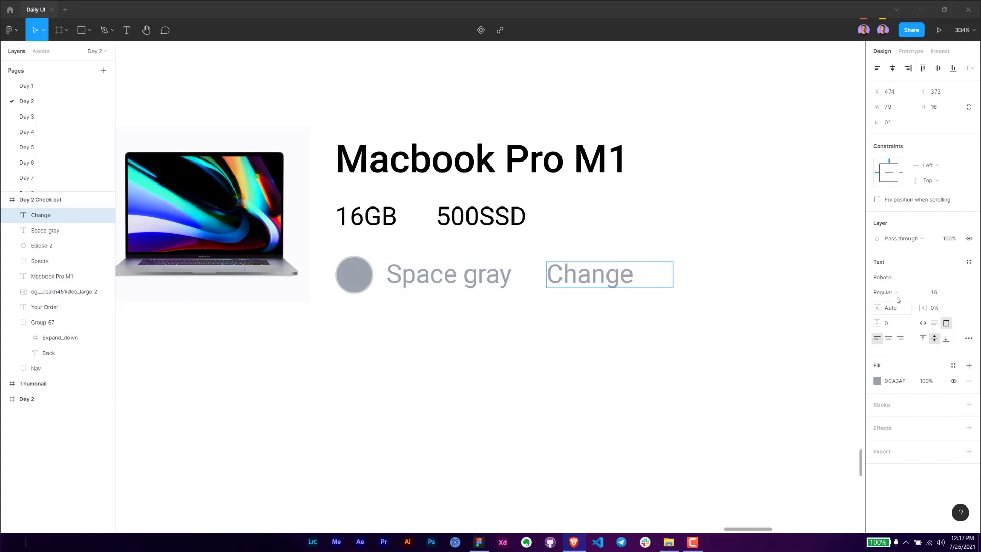
Step: Style 'Change' at size 14 in blue 5EC5F1, hugging its text, 16 px from Space gray
{"action": "left_click", "coordinate": [931, 295]}
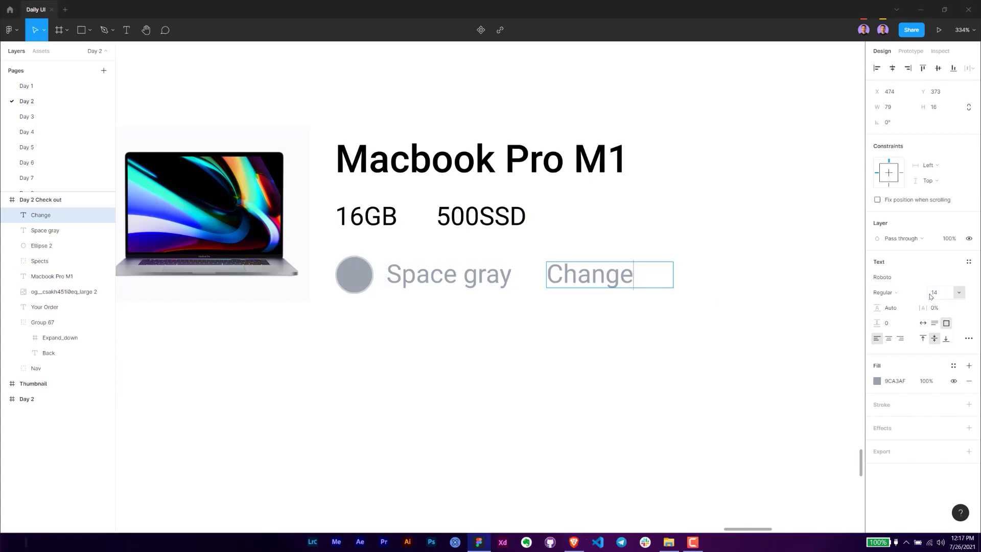
{"action": "key", "text": "Escape"}
{"action": "left_click", "coordinate": [949, 298]}
{"action": "type", "text": "1"}
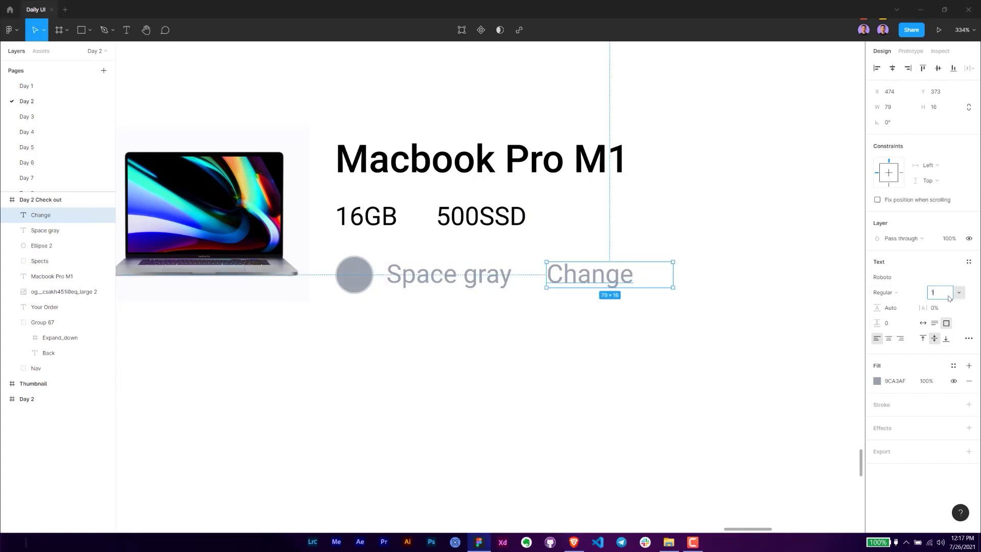
{"action": "type", "text": "4"}
{"action": "key", "text": "Return"}
{"action": "left_click", "coordinate": [902, 386]}
{"action": "type", "text": "5EC5F1"}
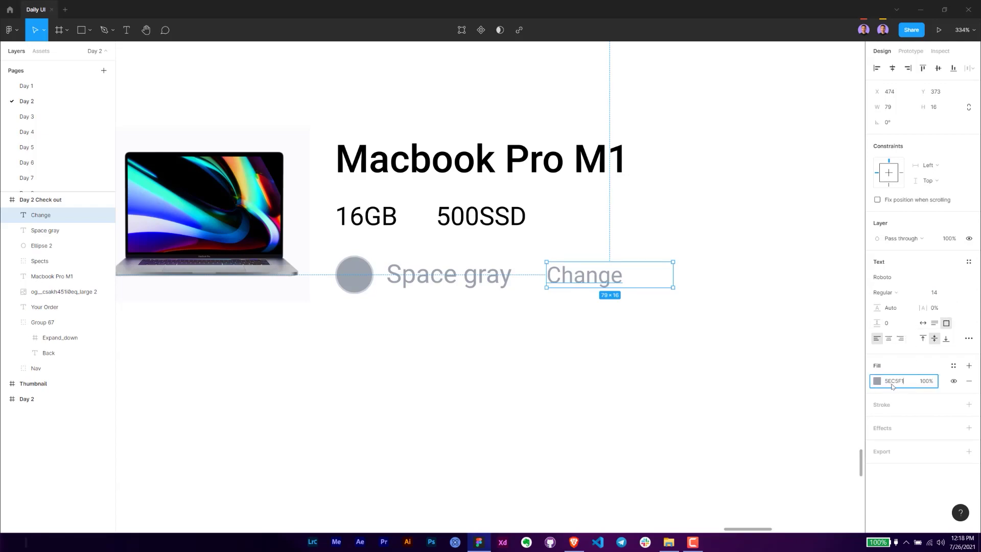
{"action": "key", "text": "Return"}
{"action": "left_click", "coordinate": [923, 323]}
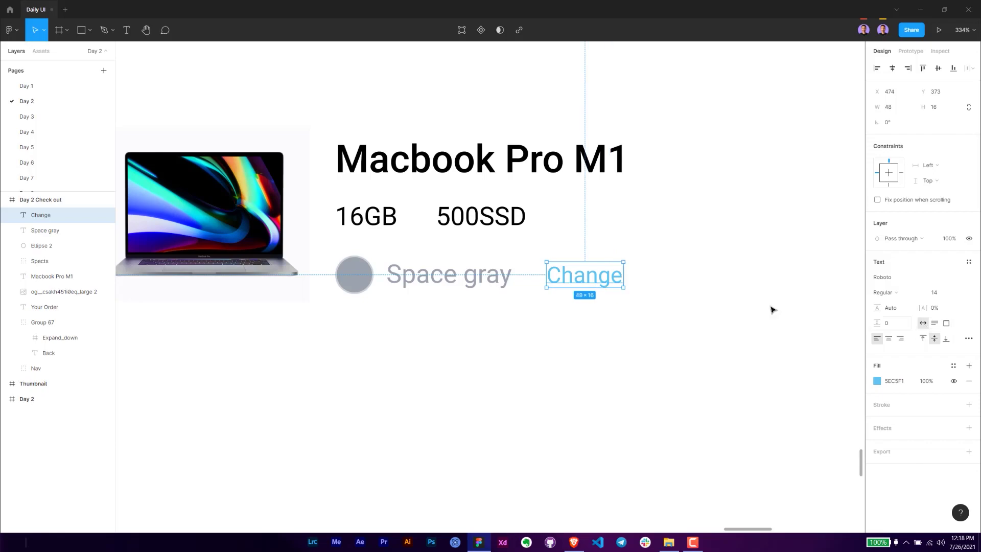
{"action": "left_click_drag", "start_coordinate": [573, 275], "coordinate": [565, 275]}
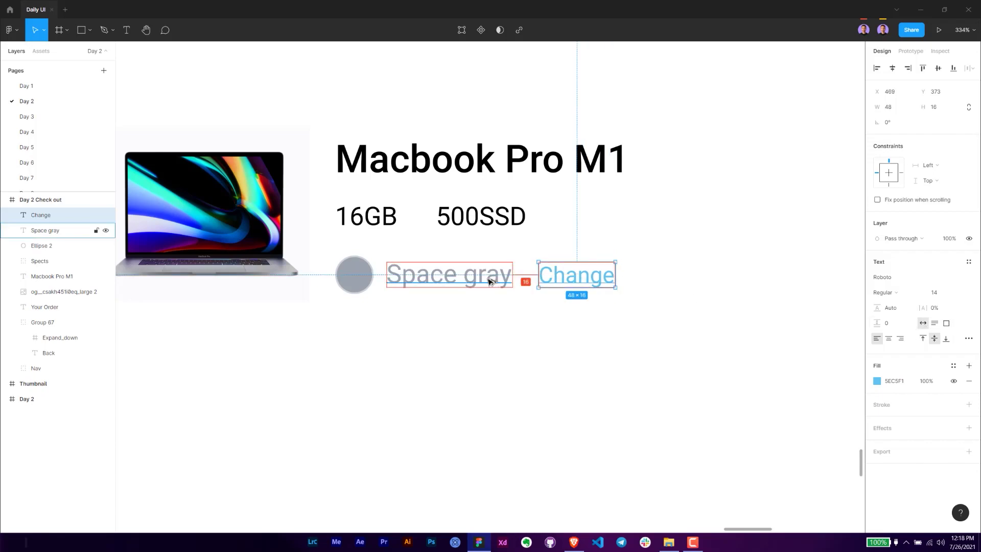
{"action": "left_click", "coordinate": [519, 306]}
Step: Group the swatch circle with the Space gray and Change labels as 'Color'
{"action": "scroll", "coordinate": [519, 307], "scroll_direction": "down", "scroll_amount": 5}
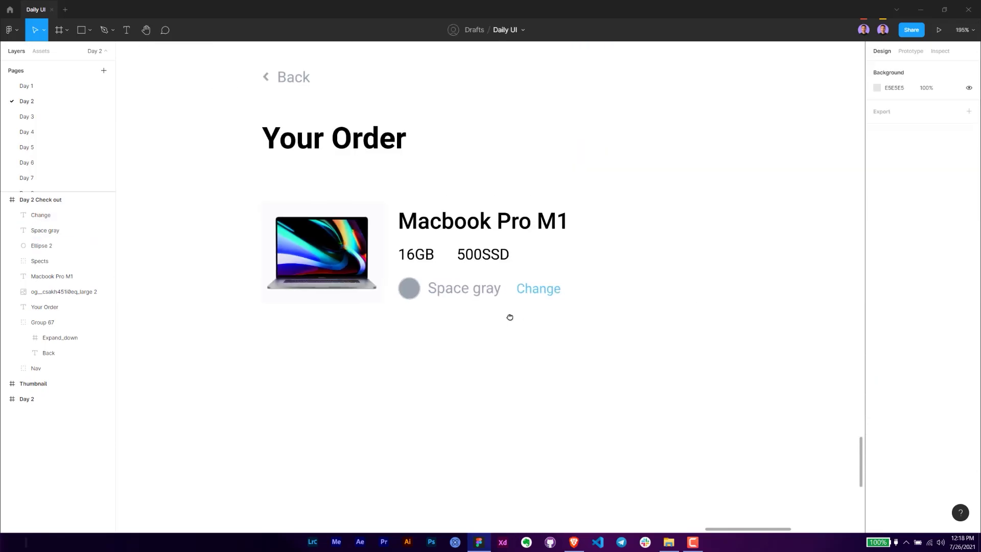
{"action": "left_click", "coordinate": [511, 290]}
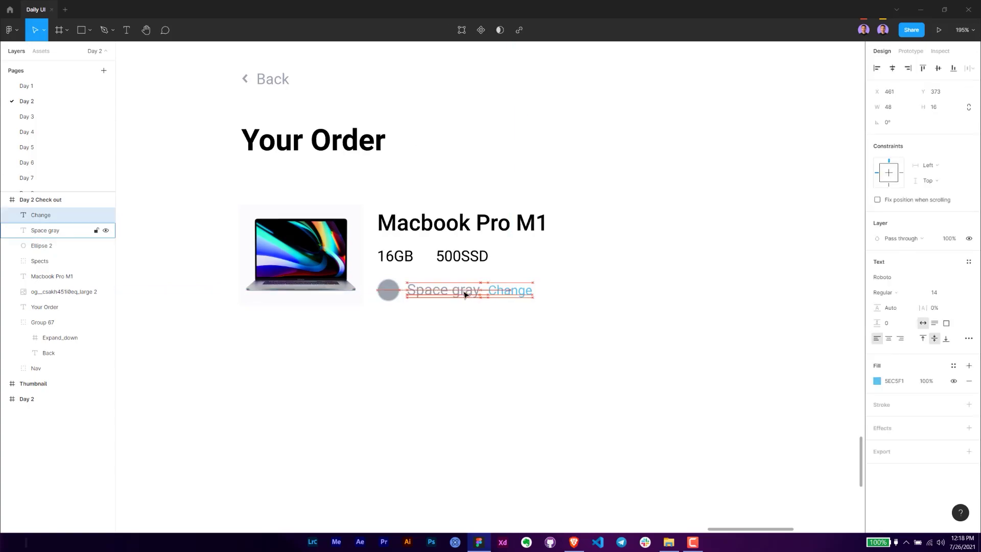
{"action": "left_click", "coordinate": [519, 331]}
{"action": "left_click_drag", "start_coordinate": [519, 331], "coordinate": [495, 348]}
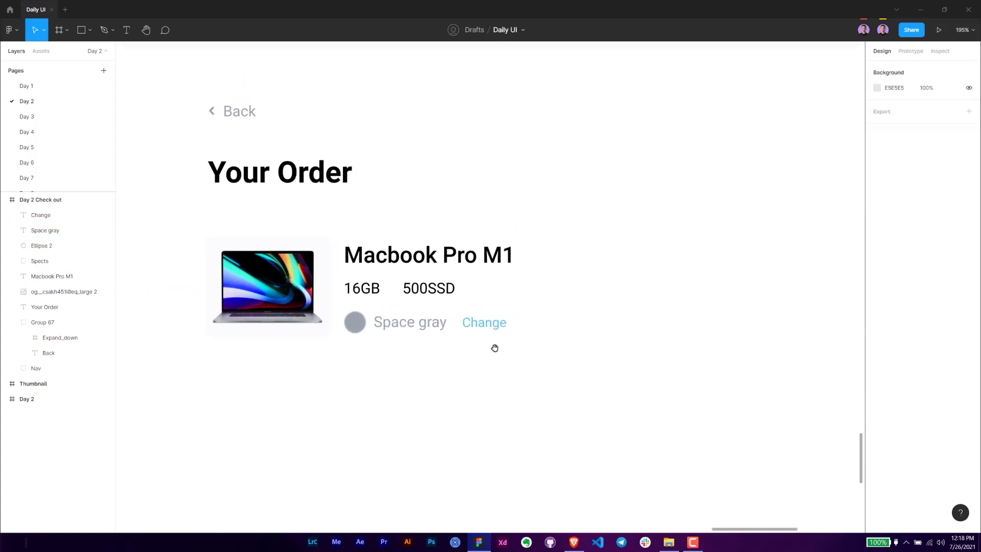
{"action": "scroll", "coordinate": [473, 348], "scroll_direction": "down", "scroll_amount": 1}
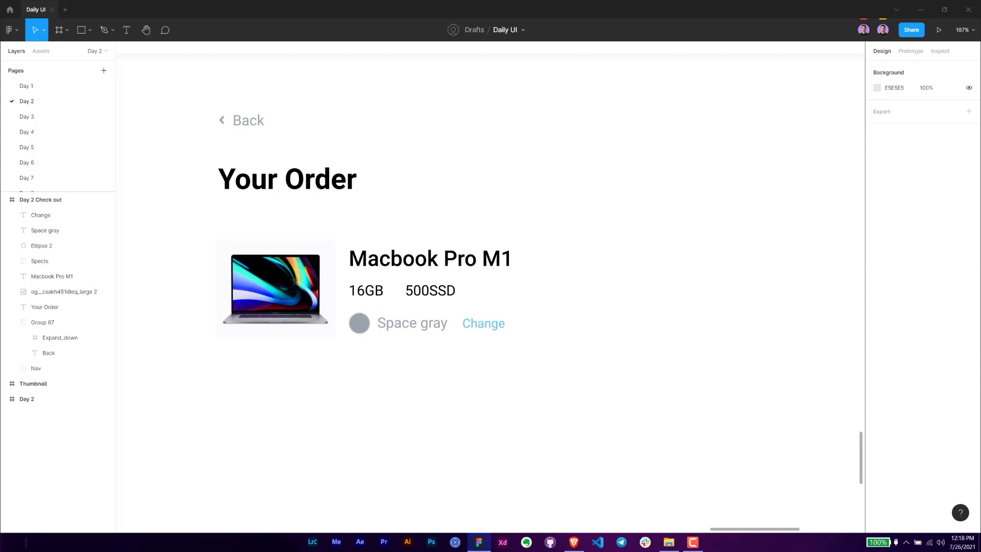
{"action": "left_click_drag", "start_coordinate": [527, 334], "coordinate": [213, 246]}
{"action": "scroll", "coordinate": [441, 337], "scroll_direction": "down", "scroll_amount": 3}
{"action": "left_click", "coordinate": [441, 357]}
{"action": "scroll", "coordinate": [408, 332], "scroll_direction": "down", "scroll_amount": 2}
{"action": "scroll", "coordinate": [379, 332], "scroll_direction": "down", "scroll_amount": 3}
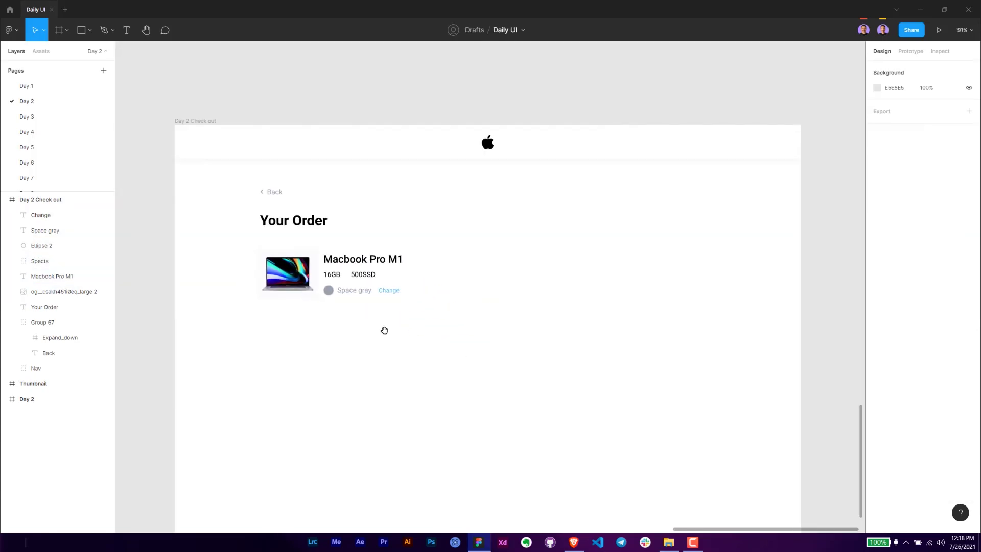
{"action": "left_click_drag", "start_coordinate": [473, 313], "coordinate": [302, 240]}
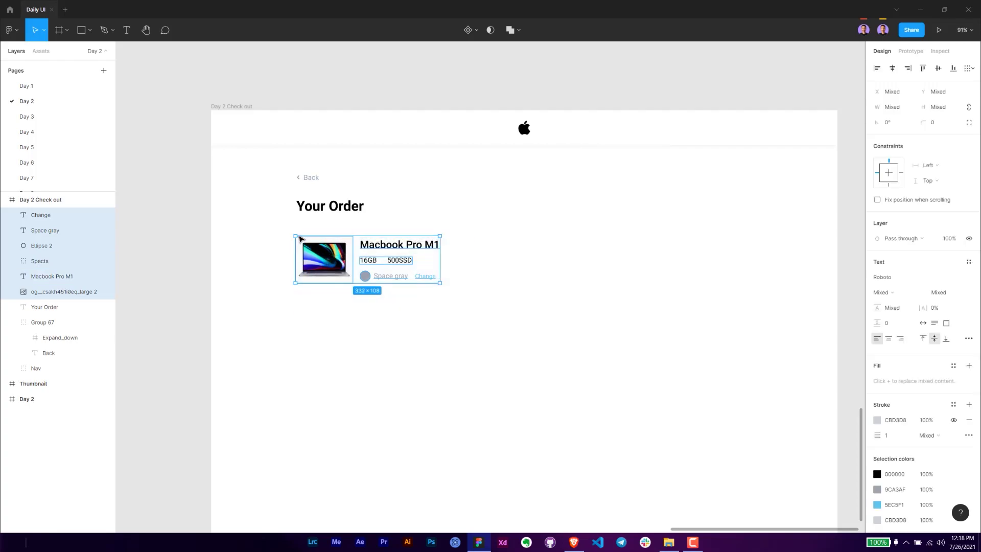
{"action": "left_click", "coordinate": [461, 312]}
{"action": "left_click_drag", "start_coordinate": [441, 291], "coordinate": [361, 274]}
{"action": "key", "text": "ctrl+g"}
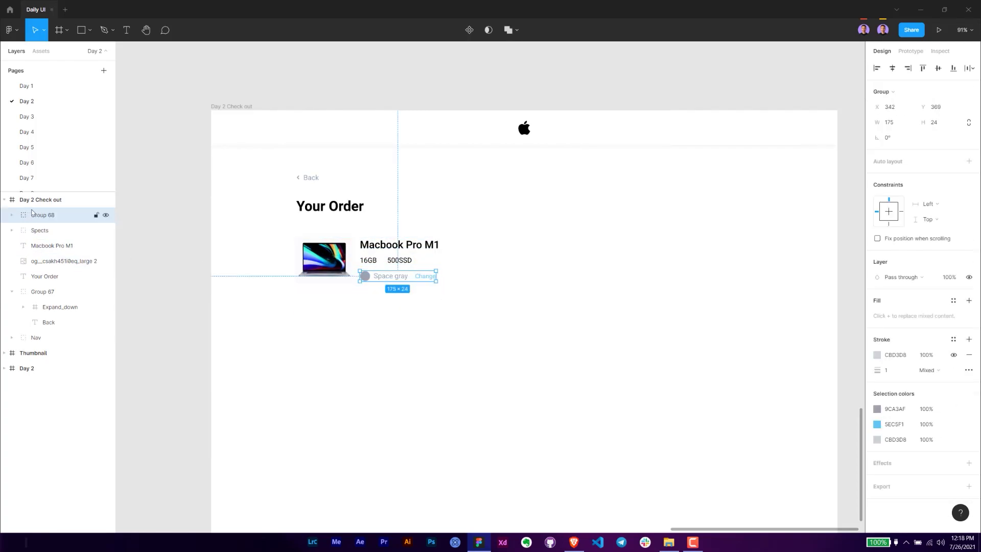
{"action": "double_click", "coordinate": [39, 216]}
{"action": "type", "text": "Color"}
{"action": "key", "text": "Return"}
Step: Rename the laptop image layer to 'Macbook pro m1'
{"action": "left_click", "coordinate": [43, 230]}
{"action": "left_click", "coordinate": [51, 245]}
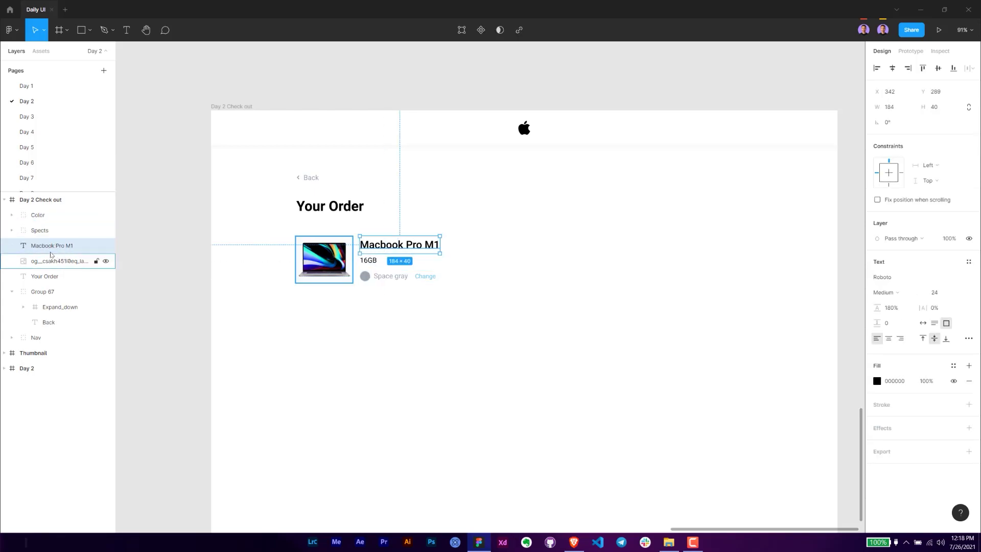
{"action": "left_click", "coordinate": [85, 262]}
{"action": "double_click", "coordinate": [47, 261]}
{"action": "type", "text": "Macbo"}
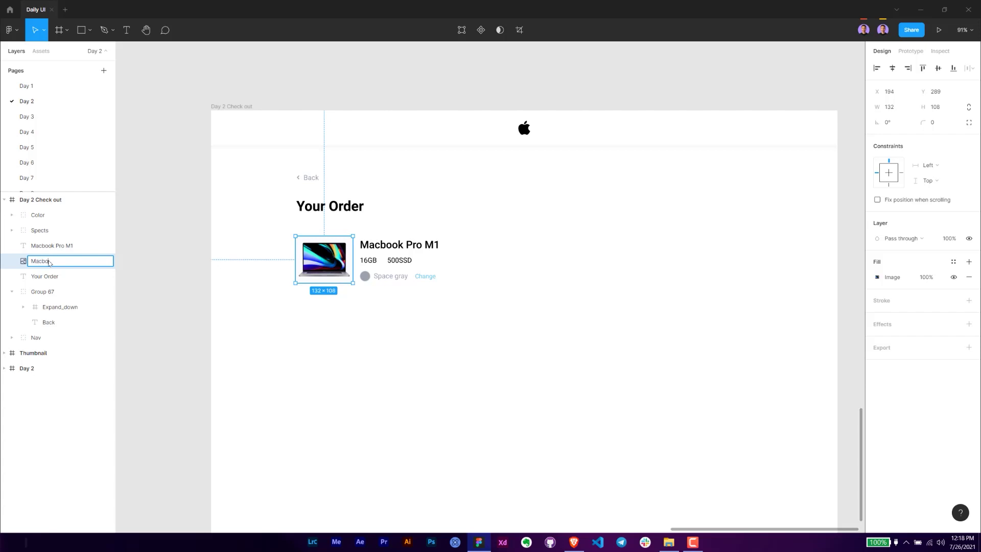
{"action": "type", "text": "ok pro m1"}
{"action": "key", "text": "Return"}
Step: Group the whole product card and name it 'Macbook Pro m1'
{"action": "left_click_drag", "start_coordinate": [510, 311], "coordinate": [289, 233]}
{"action": "key", "text": "ctrl+g"}
{"action": "double_click", "coordinate": [44, 216]}
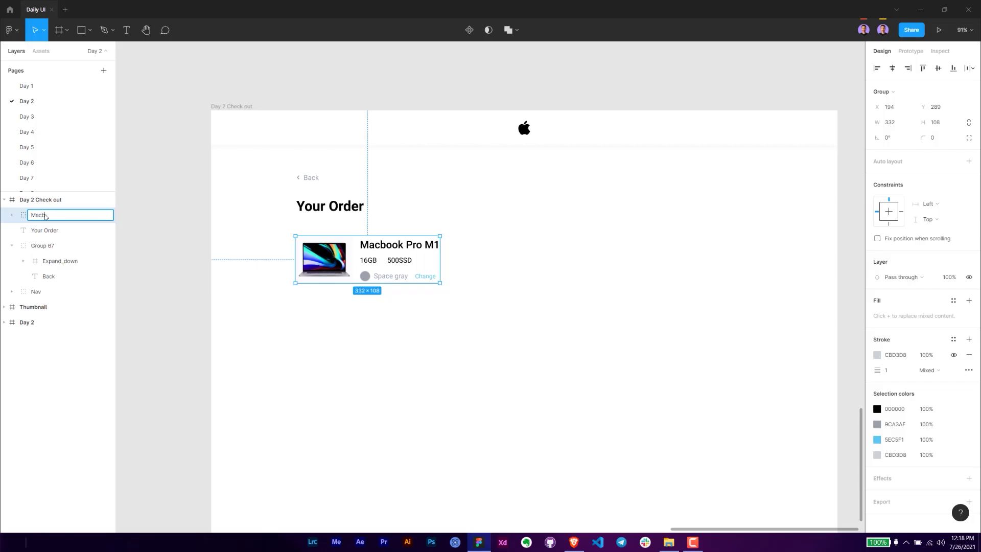
{"action": "key", "text": "Return"}
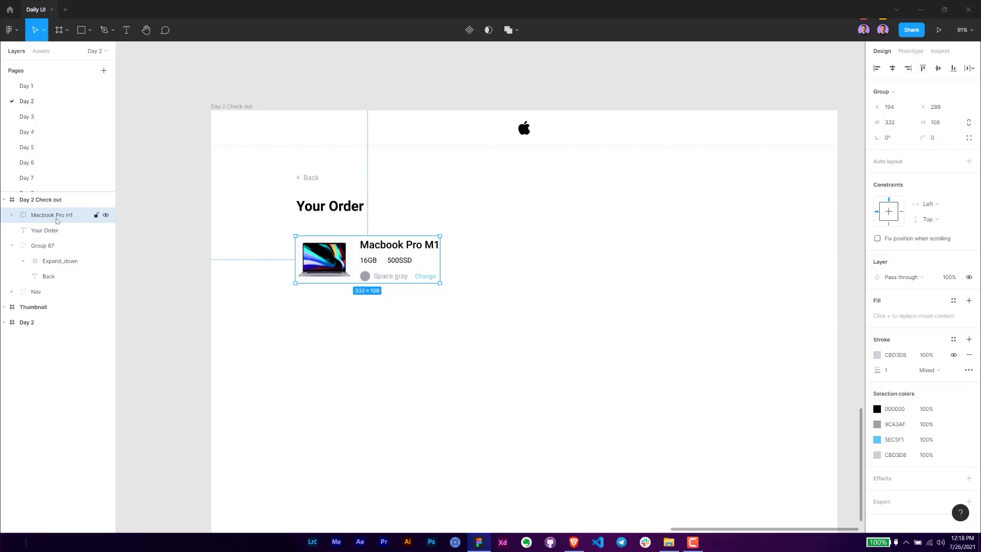
Step: Duplicate the product card twice, stacking the copies below the original
{"action": "left_click_drag", "start_coordinate": [461, 276], "coordinate": [454, 219]}
{"action": "key", "text": "ctrl+d"}
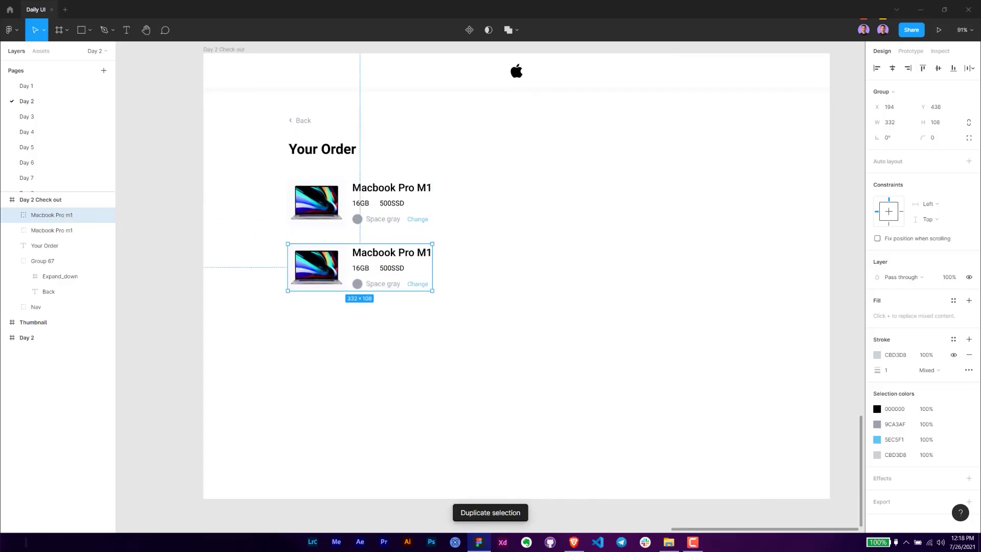
{"action": "key", "text": "alt+Tab"}
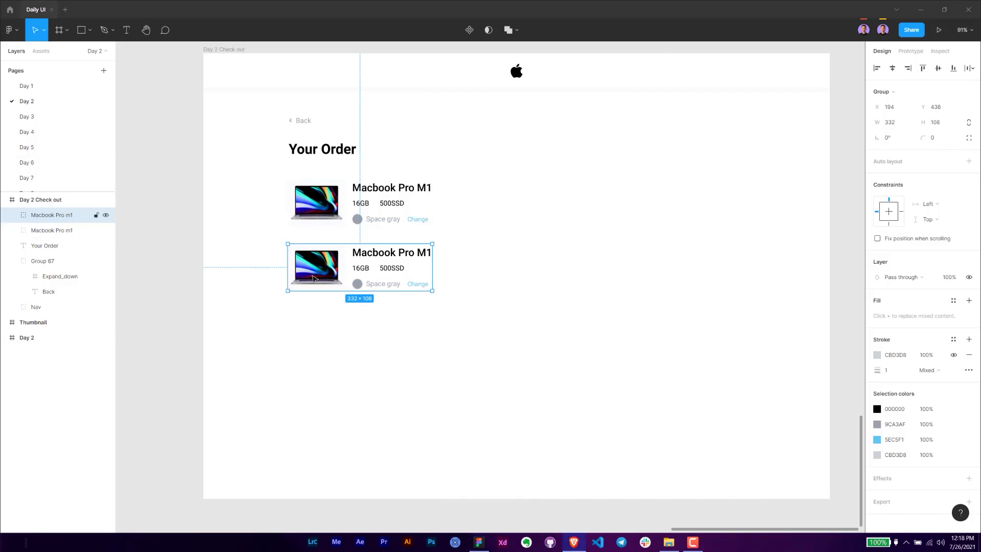
{"action": "key", "text": "Down"}
{"action": "key", "text": "Down"}
{"action": "key", "text": "Down"}
{"action": "key", "text": "Down"}
{"action": "key", "text": "Down"}
{"action": "key", "text": "Down"}
{"action": "key", "text": "Down"}
{"action": "key", "text": "Down"}
{"action": "key", "text": "Down"}
{"action": "key", "text": "Down"}
{"action": "key", "text": "Down"}
{"action": "key", "text": "Down"}
{"action": "key", "text": "Down"}
{"action": "key", "text": "Down"}
{"action": "key", "text": "Down"}
{"action": "key", "text": "Down"}
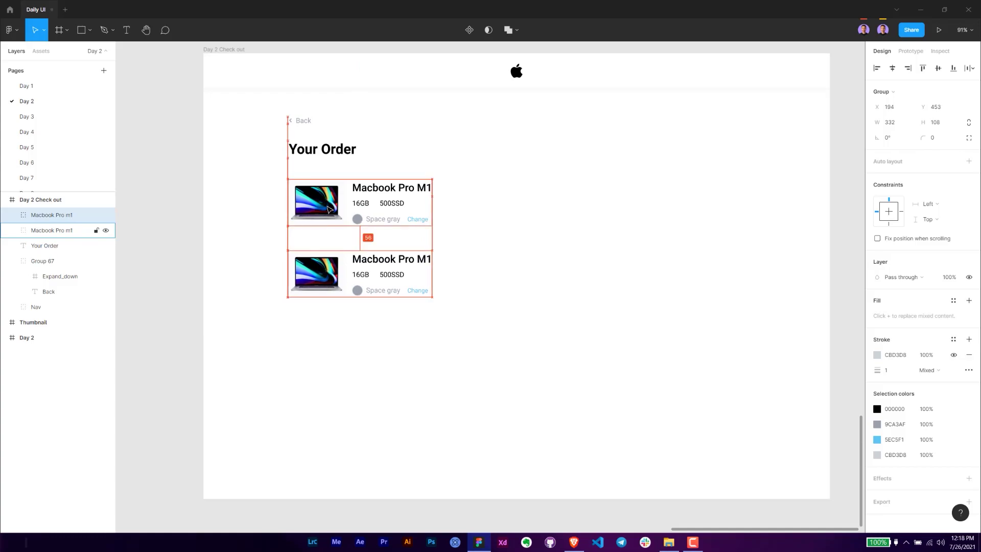
{"action": "key", "text": "ctrl+d"}
Step: Select the middle card's laptop image and bring up its image fill settings
{"action": "left_click", "coordinate": [442, 292]}
{"action": "scroll", "coordinate": [442, 292], "scroll_direction": "left", "scroll_amount": 2}
{"action": "double_click", "coordinate": [384, 276]}
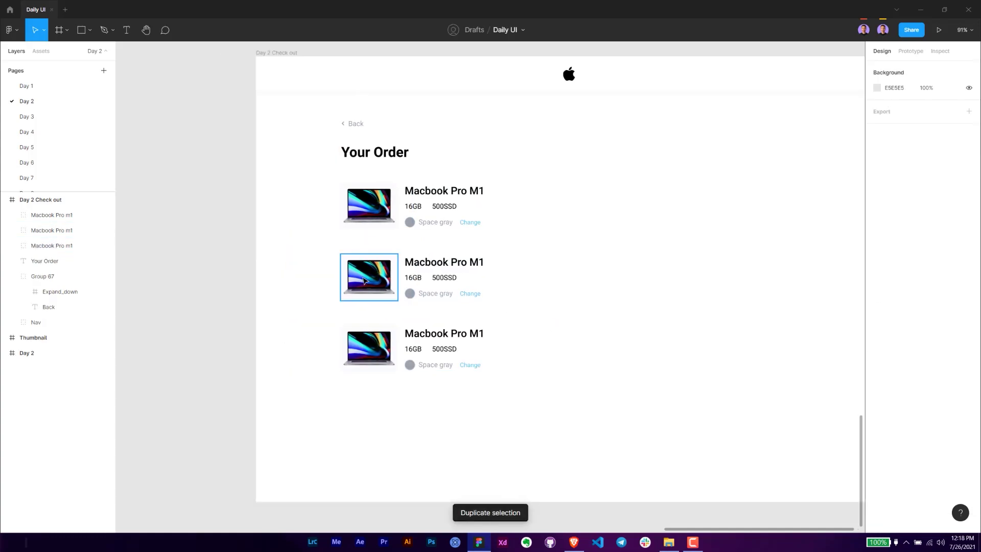
{"action": "left_click", "coordinate": [878, 262]}
Step: Replace the middle card's picture with Desktop\DailyUI\Day 2\macbookair.png
{"action": "left_click", "coordinate": [808, 331]}
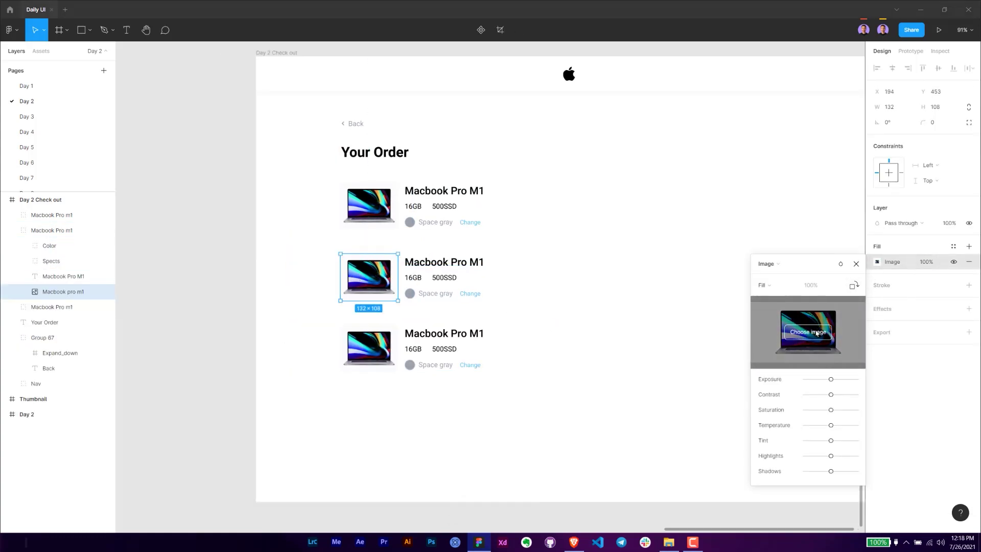
{"action": "left_click", "coordinate": [266, 180]}
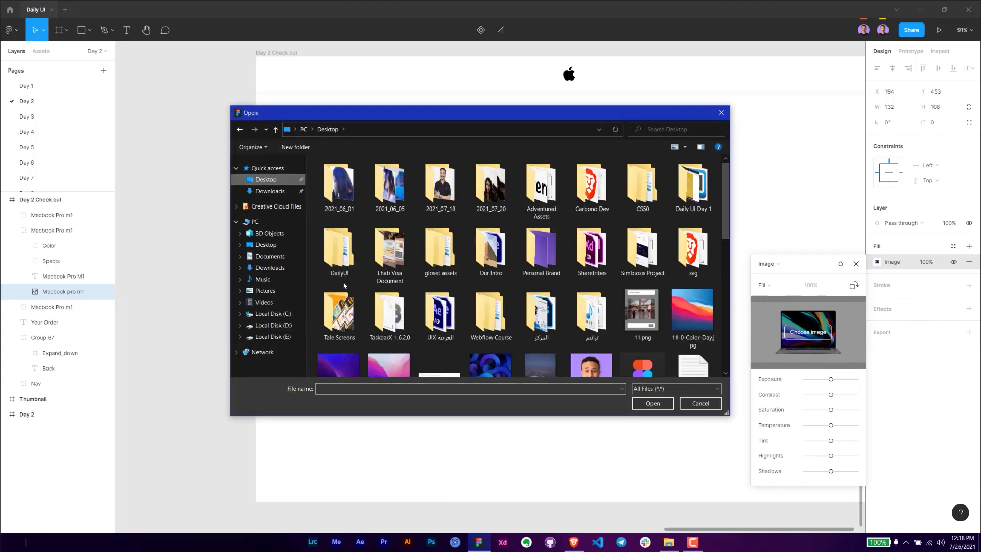
{"action": "double_click", "coordinate": [339, 255]}
{"action": "double_click", "coordinate": [397, 205]}
{"action": "double_click", "coordinate": [494, 190]}
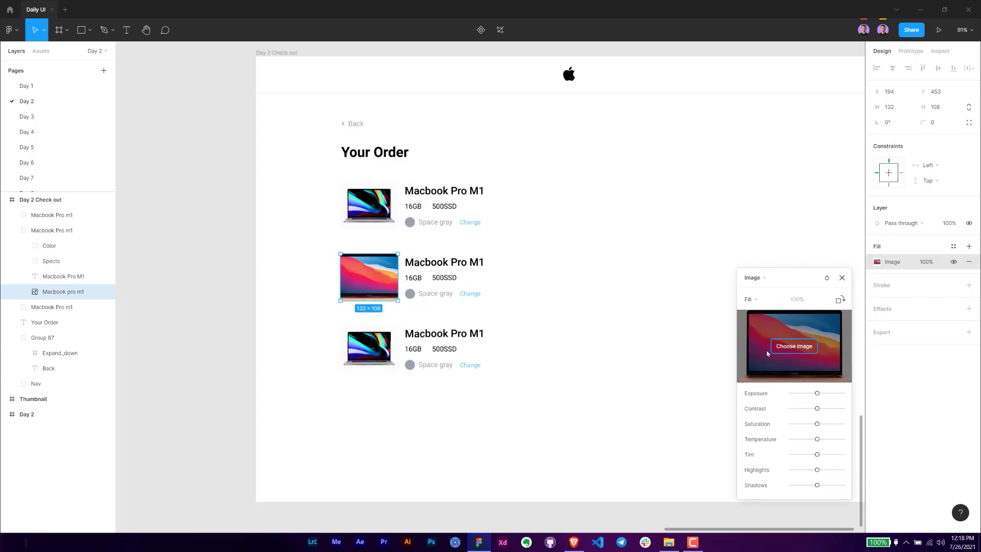
Step: Set the image scale mode to Fit so the MacBook Air sits inside its frame
{"action": "left_click", "coordinate": [775, 317]}
{"action": "key", "text": "Escape"}
{"action": "left_click", "coordinate": [741, 272]}
{"action": "left_click", "coordinate": [746, 284]}
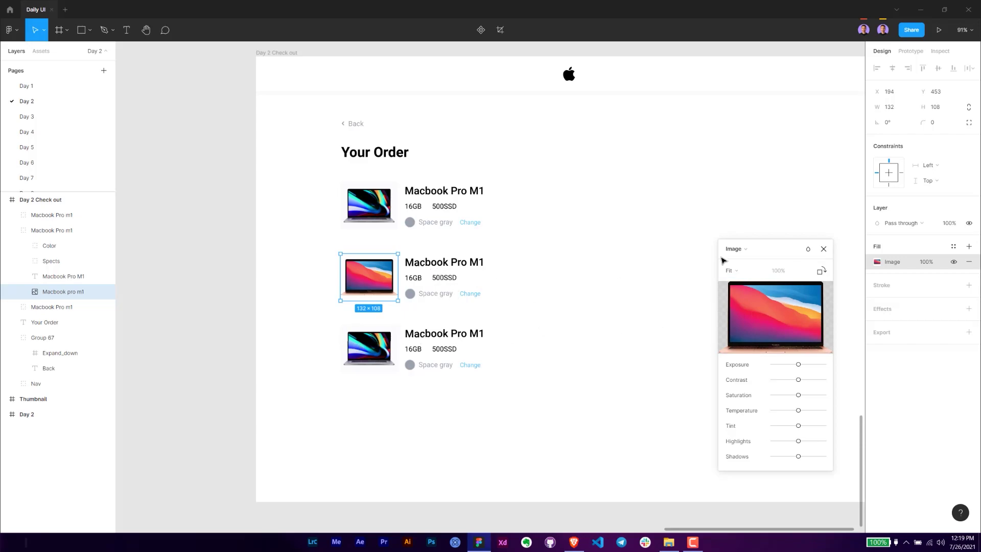
{"action": "left_click", "coordinate": [824, 249]}
{"action": "left_click", "coordinate": [371, 350]}
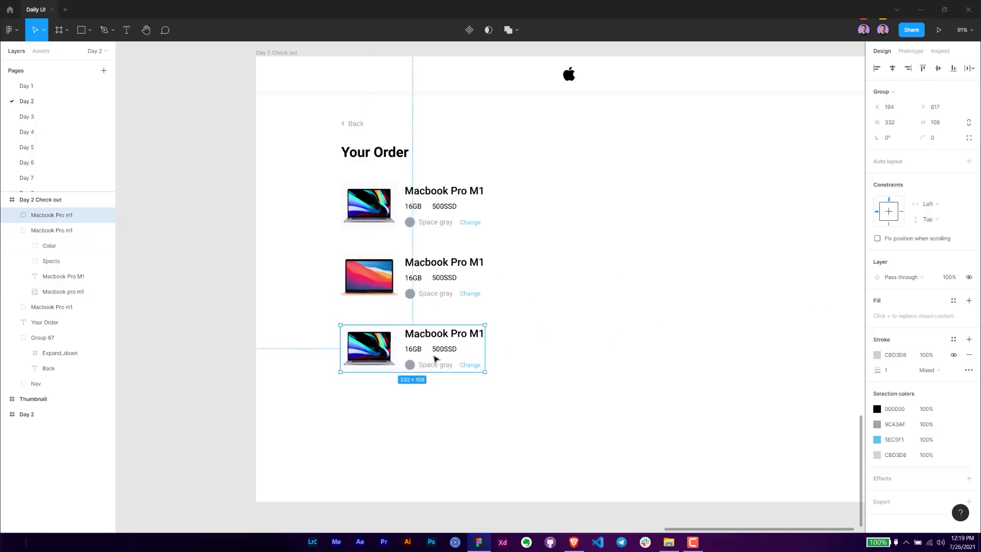
Step: Swap the third item's laptop picture for DailyUI/Day 2/ipad.png and crop it to fit its frame
{"action": "double_click", "coordinate": [371, 351]}
{"action": "left_click", "coordinate": [878, 262]}
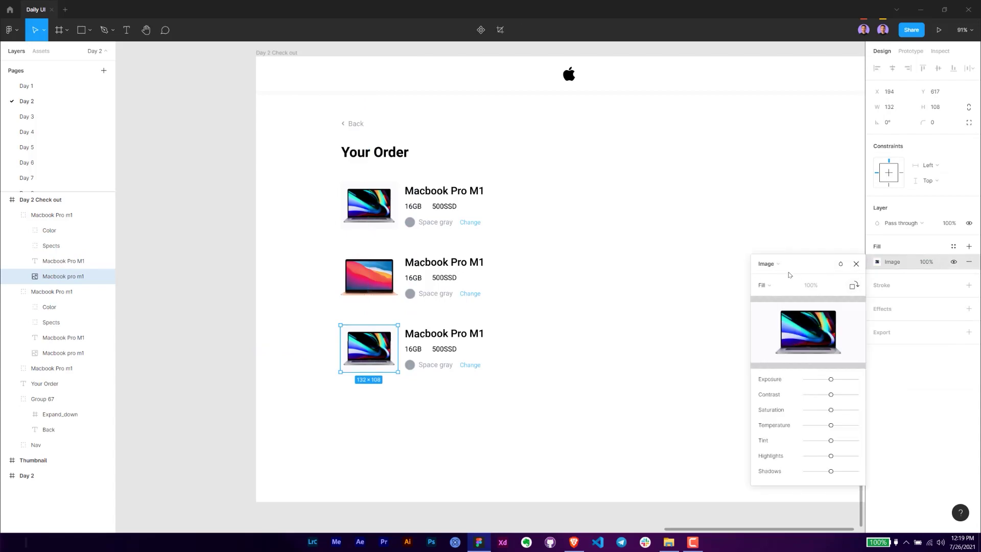
{"action": "left_click", "coordinate": [808, 331]}
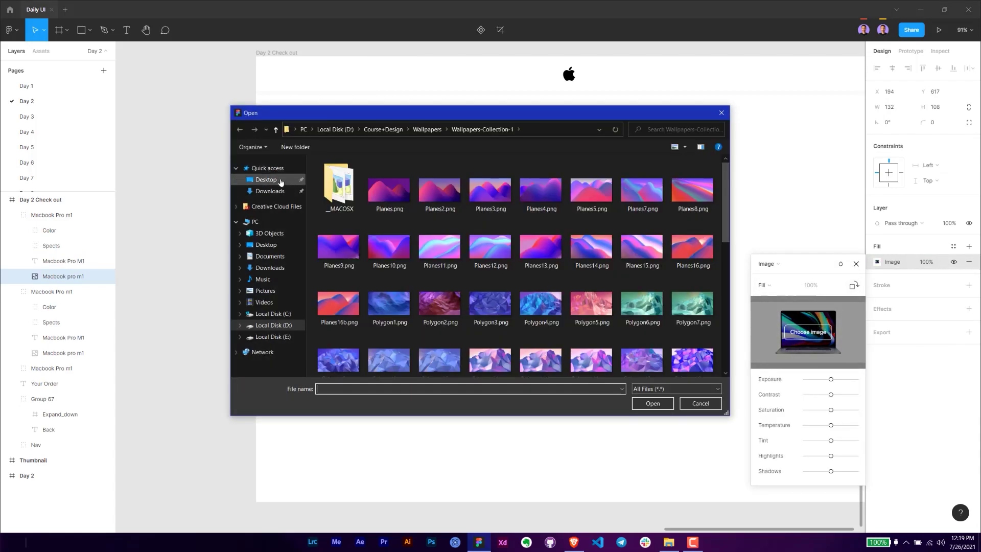
{"action": "double_click", "coordinate": [346, 273]}
{"action": "double_click", "coordinate": [391, 186]}
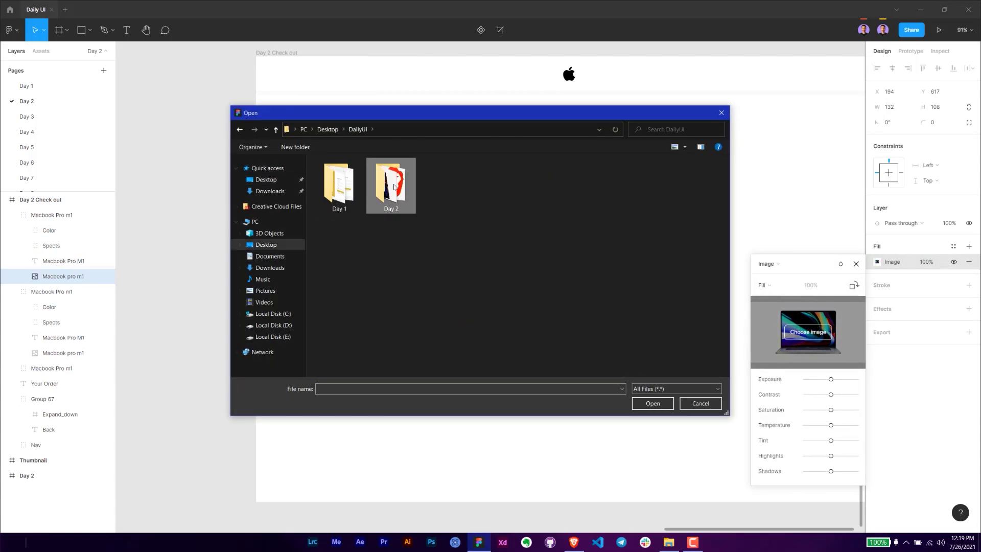
{"action": "double_click", "coordinate": [389, 188]}
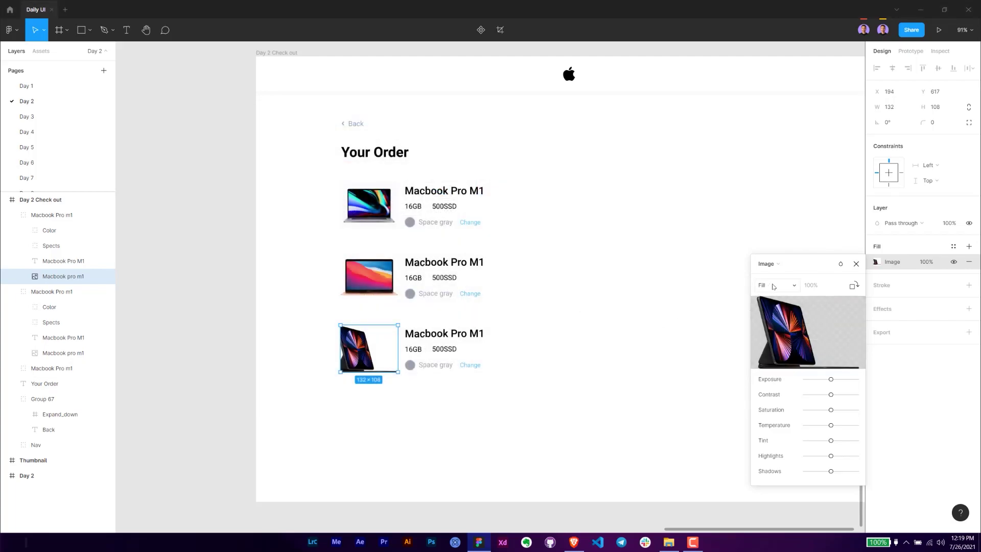
{"action": "left_click", "coordinate": [772, 288]}
{"action": "left_click", "coordinate": [771, 307]}
{"action": "left_click_drag", "start_coordinate": [381, 346], "coordinate": [391, 346]}
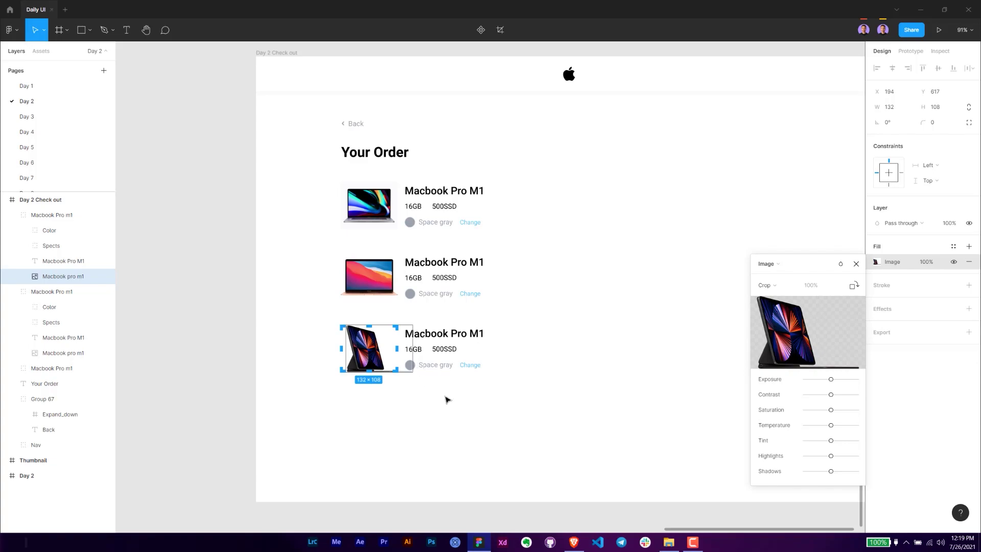
{"action": "left_click", "coordinate": [499, 384]}
{"action": "scroll", "coordinate": [438, 322], "scroll_direction": "up", "scroll_amount": 3}
Step: Change the second item's title from Macbook Pro M1 to 'Macbook Air M1'
{"action": "left_click", "coordinate": [467, 255]}
{"action": "double_click", "coordinate": [454, 252]}
{"action": "left_click", "coordinate": [454, 252]}
{"action": "double_click", "coordinate": [453, 253]}
{"action": "type", "text": "Ai"}
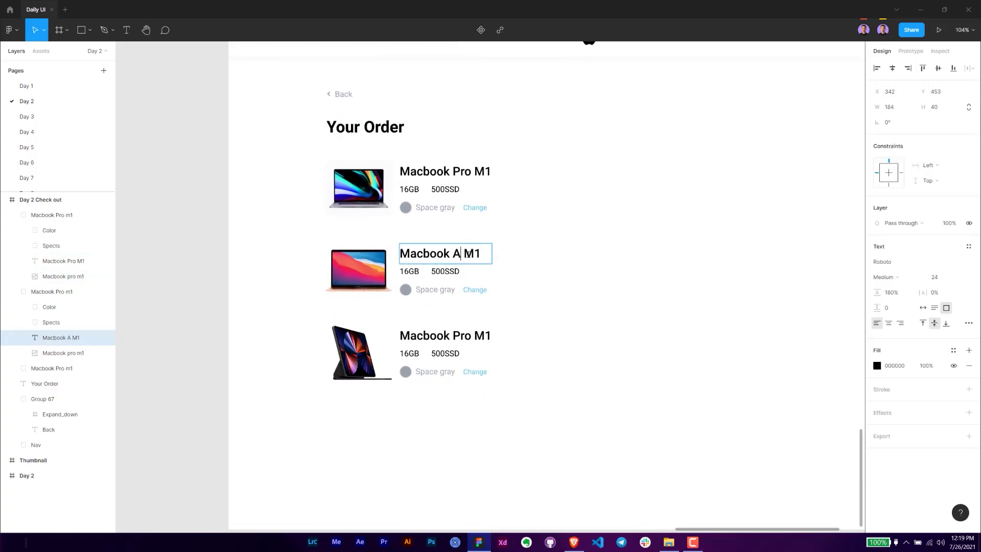
{"action": "type", "text": "r"}
{"action": "key", "text": "Escape"}
{"action": "scroll", "coordinate": [439, 291], "scroll_direction": "up", "scroll_amount": 4}
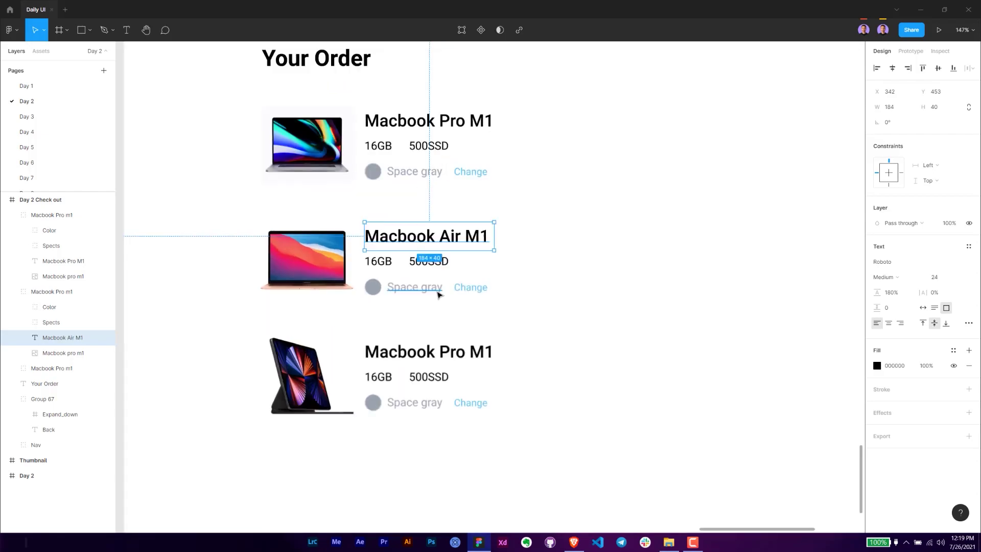
Step: Give the second item's colour dot a peach FCD2BF fill
{"action": "left_click", "coordinate": [371, 289], "text": "ctrl"}
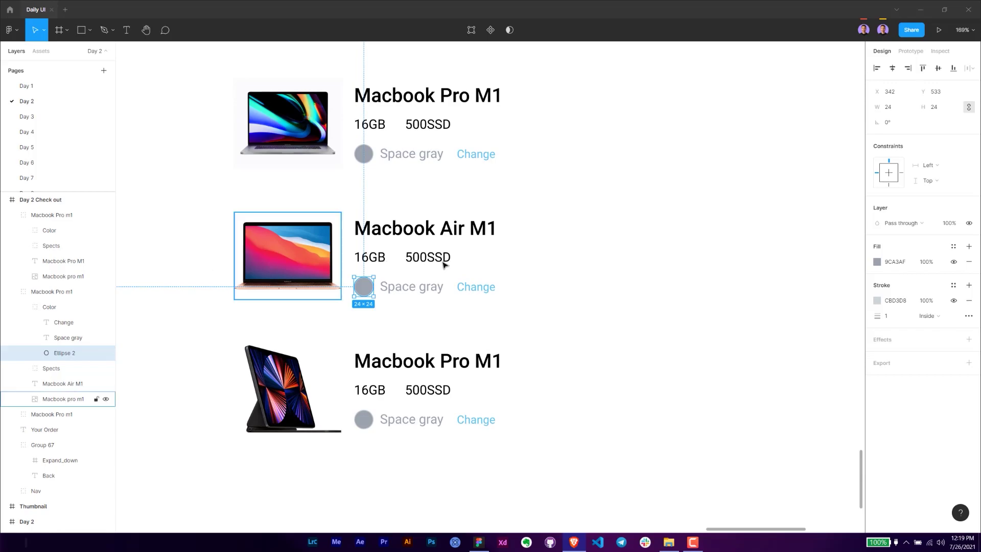
{"action": "left_click", "coordinate": [901, 264]}
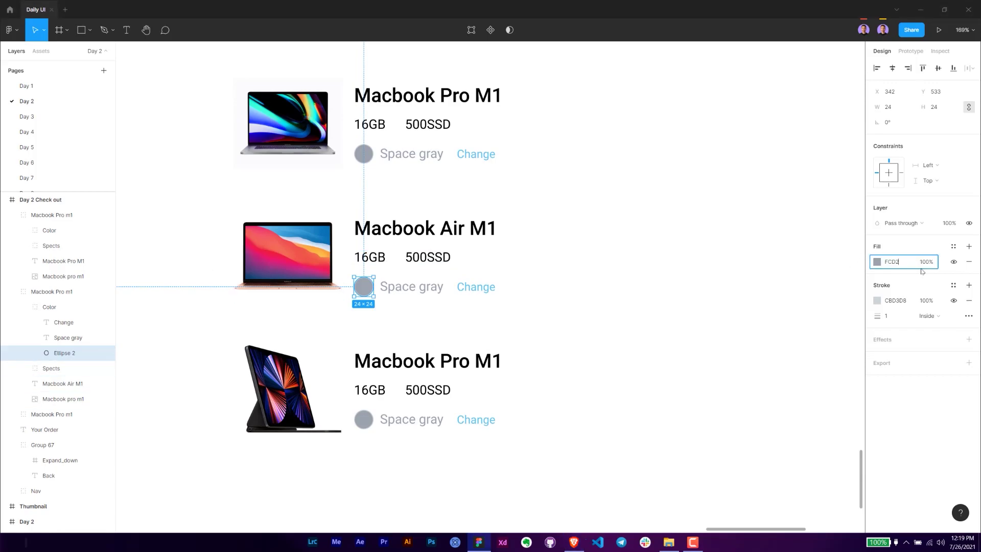
{"action": "type", "text": "FCD2BF"}
{"action": "key", "text": "Return"}
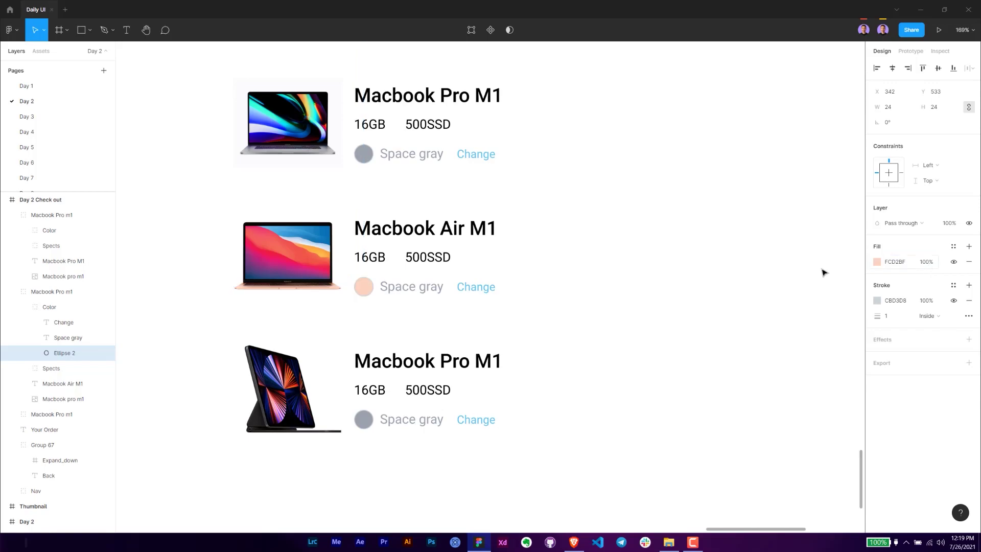
Step: Relabel the colour 'Space gray' as 'Gold' and narrow its text box
{"action": "left_click", "coordinate": [425, 289]}
{"action": "type", "text": "G"}
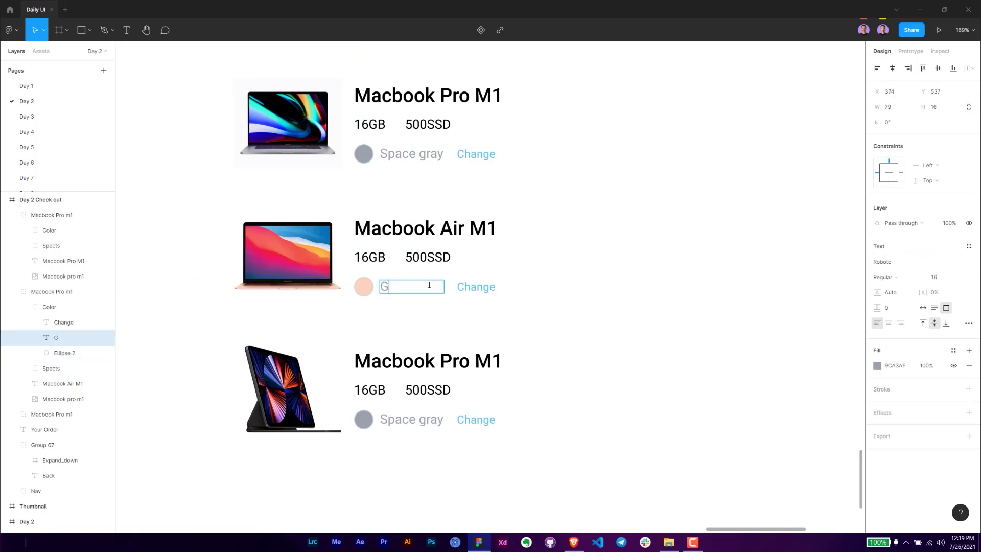
{"action": "key", "text": "Escape"}
{"action": "scroll", "coordinate": [431, 304], "scroll_direction": "up", "scroll_amount": 5}
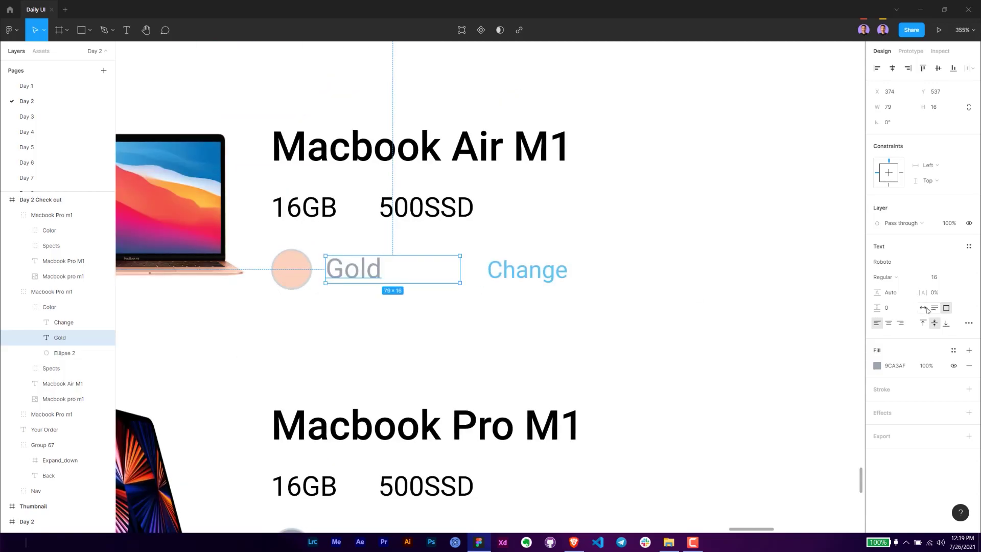
{"action": "left_click", "coordinate": [931, 308]}
{"action": "key", "text": "ctrl+z"}
{"action": "left_click_drag", "start_coordinate": [451, 268], "coordinate": [382, 267]}
{"action": "left_click", "coordinate": [403, 285]}
{"action": "scroll", "coordinate": [409, 302], "scroll_direction": "down", "scroll_amount": 5}
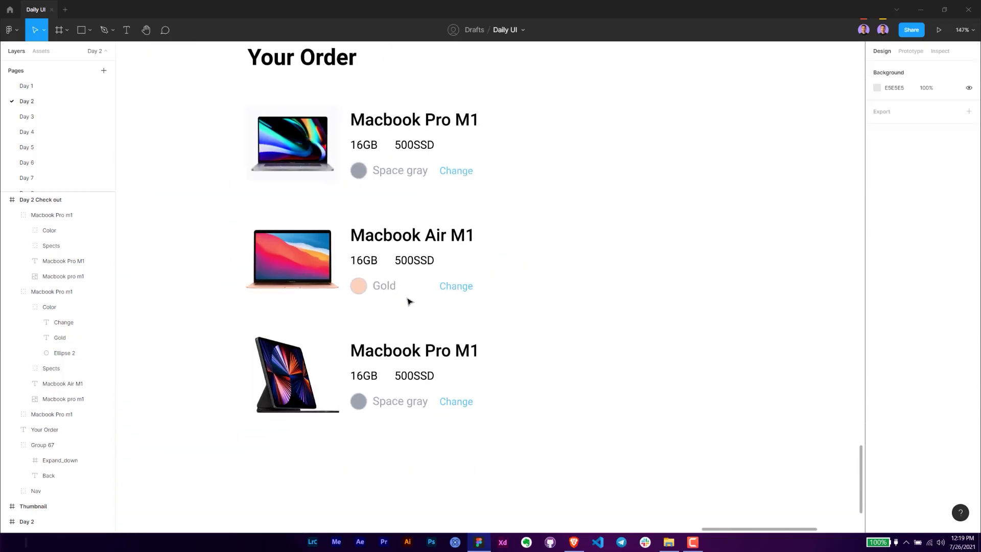
Step: Retitle the third item as 'iPad Pro M1'
{"action": "scroll", "coordinate": [423, 266], "scroll_direction": "down", "scroll_amount": 1}
{"action": "scroll", "coordinate": [435, 235], "scroll_direction": "down", "scroll_amount": 3}
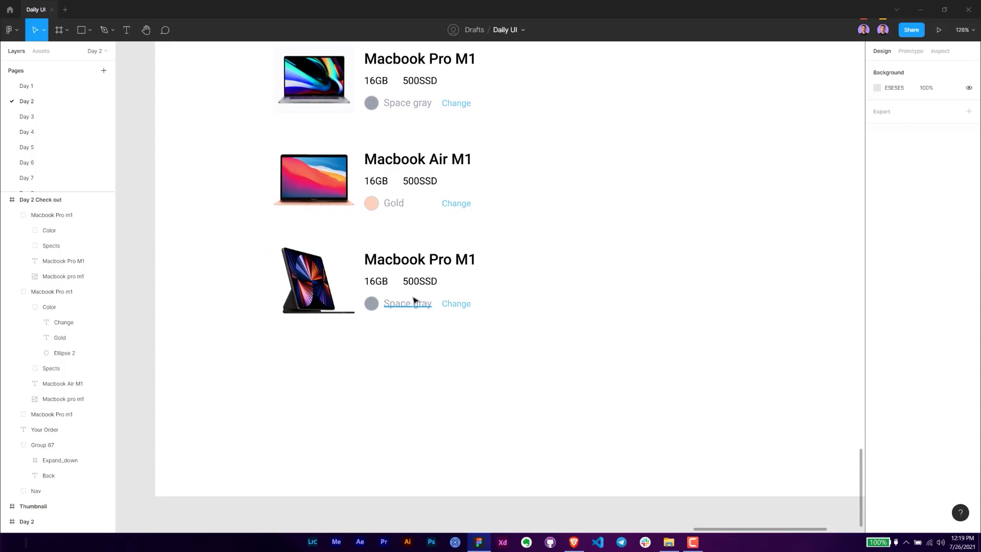
{"action": "scroll", "coordinate": [375, 289], "scroll_direction": "up", "scroll_amount": 2}
{"action": "double_click", "coordinate": [376, 253]}
{"action": "left_click_drag", "start_coordinate": [365, 254], "coordinate": [529, 263]}
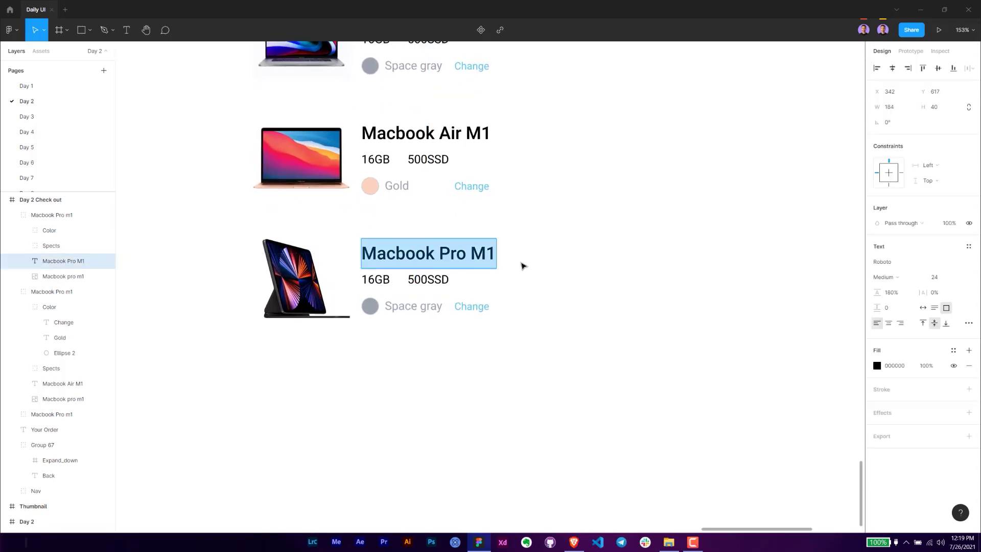
{"action": "type", "text": "iPad Pro M1"}
Step: Change the third item's 500SSD spec to '1TB' and narrow the text box to fit
{"action": "left_click", "coordinate": [428, 280]}
{"action": "key", "text": "Return"}
{"action": "type", "text": "1"}
{"action": "key", "text": "Escape"}
{"action": "scroll", "coordinate": [455, 283], "scroll_direction": "up", "scroll_amount": 5}
{"action": "left_click_drag", "start_coordinate": [443, 276], "coordinate": [400, 276]}
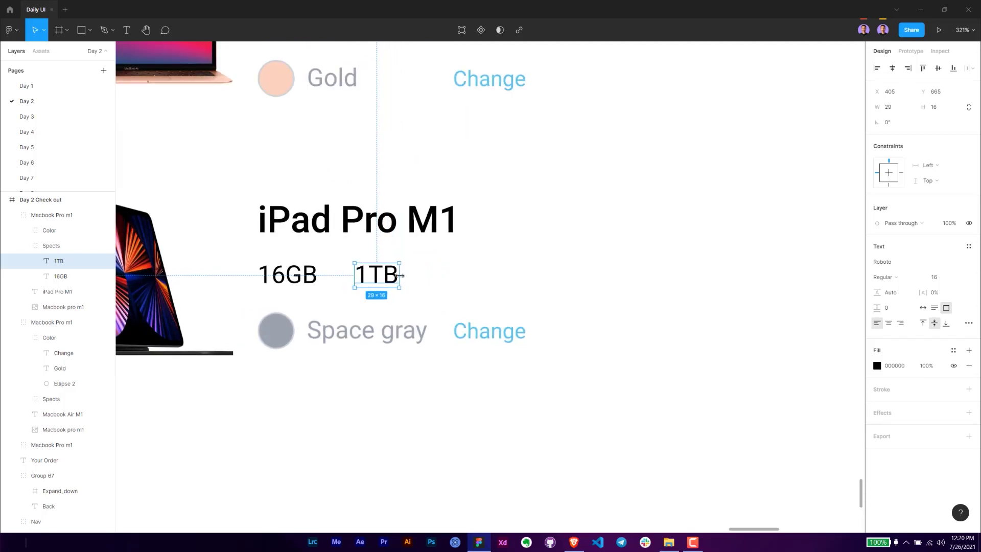
{"action": "left_click", "coordinate": [445, 306]}
{"action": "scroll", "coordinate": [444, 307], "scroll_direction": "down", "scroll_amount": 8}
Step: Rename the third item's group layer to 'iPad Pro M1'
{"action": "left_click", "coordinate": [358, 307]}
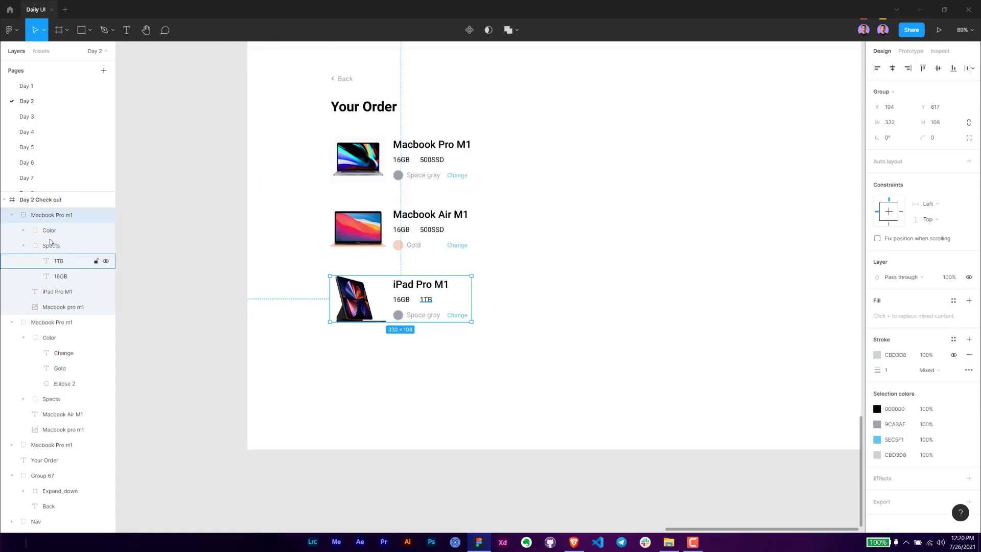
{"action": "double_click", "coordinate": [411, 289]}
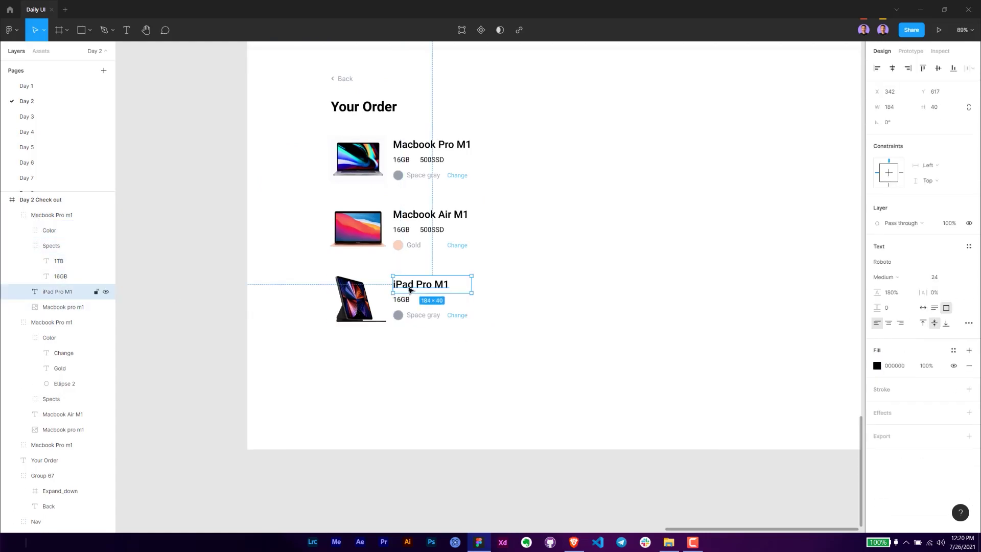
{"action": "double_click", "coordinate": [410, 289]}
{"action": "left_click", "coordinate": [357, 296]}
{"action": "left_click_drag", "start_coordinate": [541, 353], "coordinate": [256, 274]}
{"action": "double_click", "coordinate": [60, 217]}
{"action": "type", "text": "iPad Pro M1"}
{"action": "key", "text": "Return"}
Step: Rename the second item's group layer to 'Macbook Air M1'
{"action": "double_click", "coordinate": [409, 219]}
{"action": "double_click", "coordinate": [415, 215]}
{"action": "key", "text": "Escape"}
{"action": "left_click_drag", "start_coordinate": [528, 271], "coordinate": [349, 211]}
{"action": "double_click", "coordinate": [51, 322]}
{"action": "type", "text": "Macbook Air M1"}
{"action": "key", "text": "Return"}
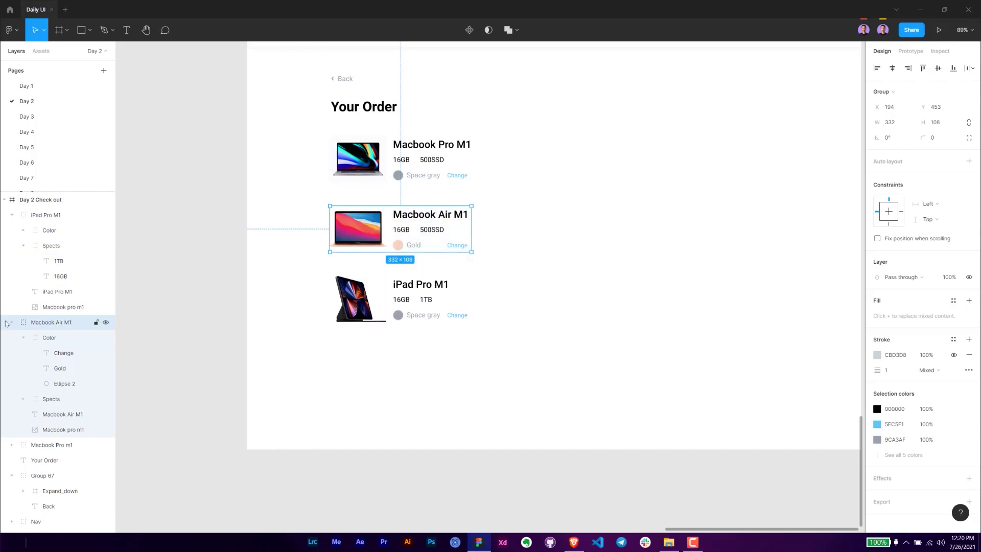
{"action": "left_click", "coordinate": [400, 364]}
{"action": "scroll", "coordinate": [434, 373], "scroll_direction": "up", "scroll_amount": 3}
{"action": "scroll", "coordinate": [543, 388], "scroll_direction": "down", "scroll_amount": 2}
Step: Collapse the three product groups in Layers and rename the back link group 'Back'
{"action": "scroll", "coordinate": [460, 328], "scroll_direction": "right", "scroll_amount": 2}
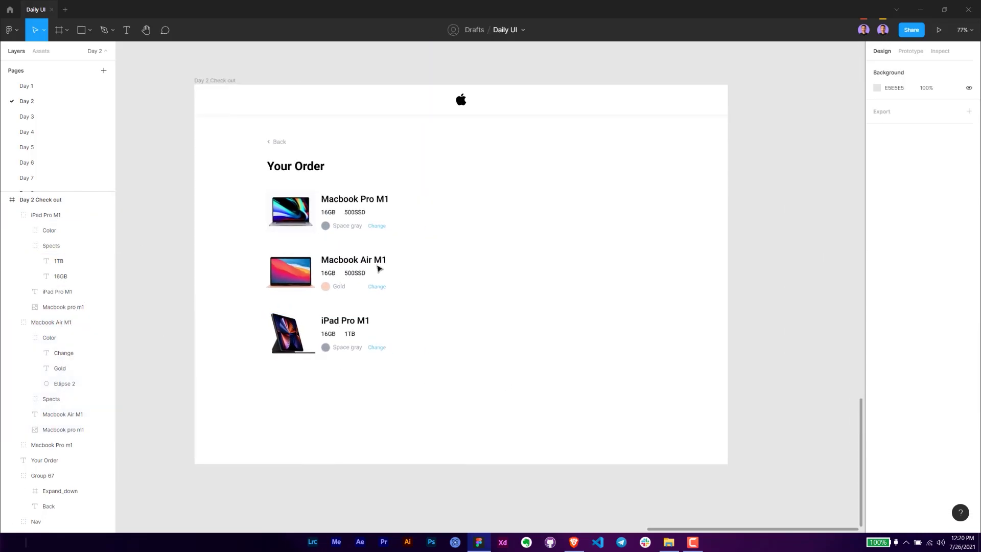
{"action": "left_click", "coordinate": [12, 215]}
{"action": "left_click", "coordinate": [26, 233]}
{"action": "left_click", "coordinate": [13, 231]}
{"action": "left_click", "coordinate": [13, 246]}
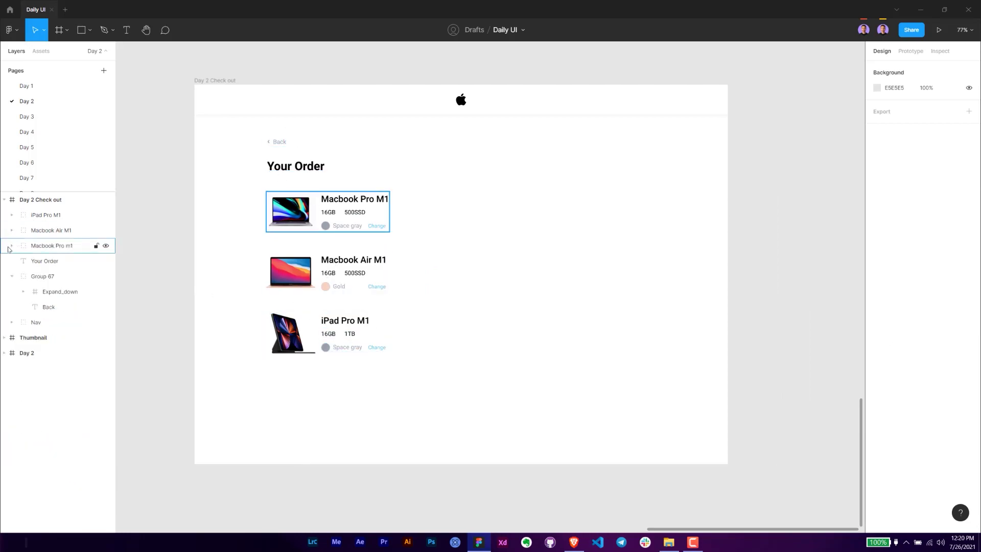
{"action": "left_click", "coordinate": [9, 248]}
{"action": "left_click", "coordinate": [96, 279]}
{"action": "double_click", "coordinate": [96, 279]}
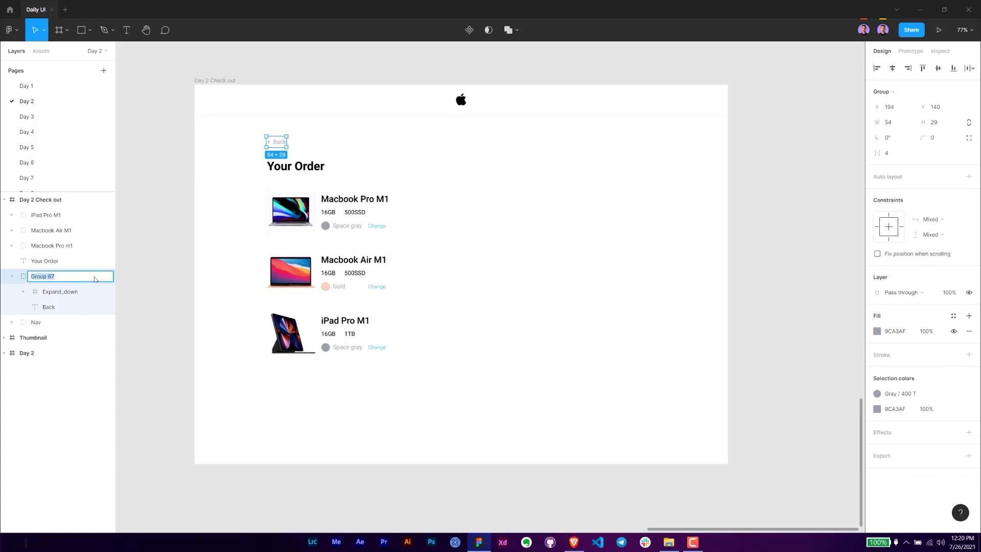
{"action": "type", "text": "Back"}
{"action": "key", "text": "Return"}
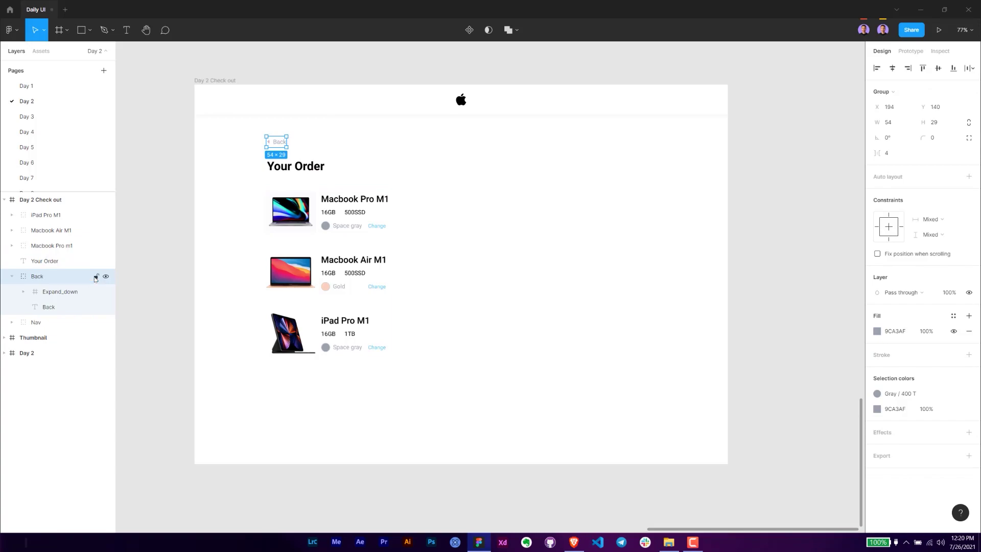
Step: Reorder layers: Nav on top, Back directly under it, then the product groups
{"action": "left_click", "coordinate": [12, 277]}
{"action": "left_click_drag", "start_coordinate": [35, 291], "coordinate": [47, 209]}
{"action": "left_click_drag", "start_coordinate": [37, 291], "coordinate": [53, 244]}
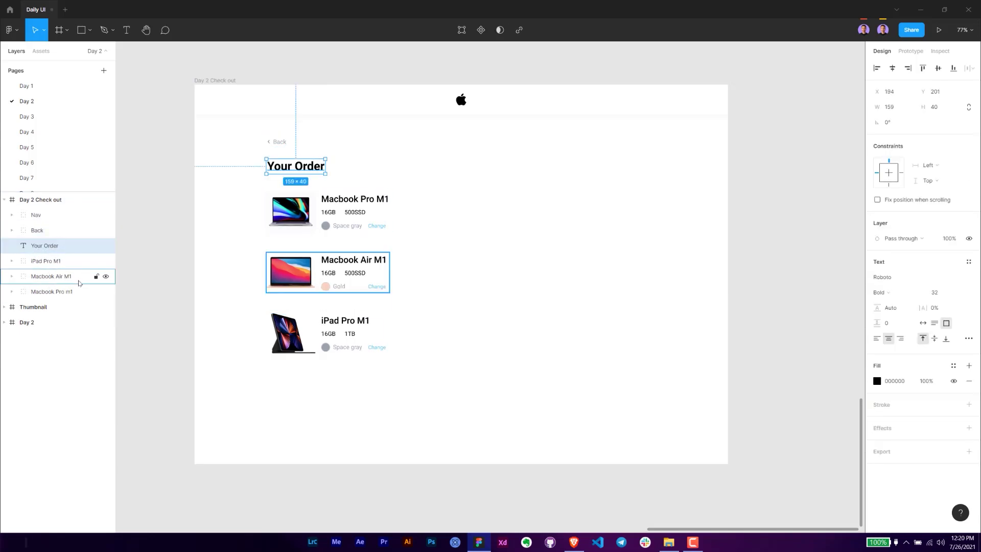
{"action": "mouse_move", "coordinate": [68, 289]}
{"action": "left_mouse_down"}
{"action": "mouse_move", "coordinate": [70, 259]}
{"action": "mouse_move", "coordinate": [80, 280]}
{"action": "left_mouse_up"}
{"action": "left_click", "coordinate": [399, 261]}
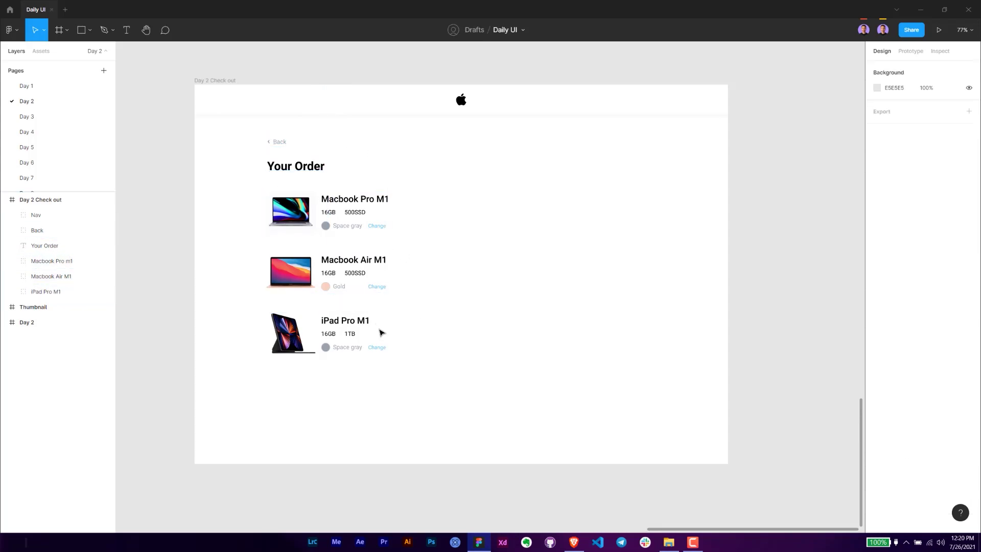
Step: Group the heading and three product items into a group named 'Your Order'
{"action": "left_click_drag", "start_coordinate": [436, 377], "coordinate": [243, 171]}
{"action": "key", "text": "ctrl+g"}
{"action": "double_click", "coordinate": [45, 246]}
{"action": "type", "text": "Your Order"}
{"action": "key", "text": "Return"}
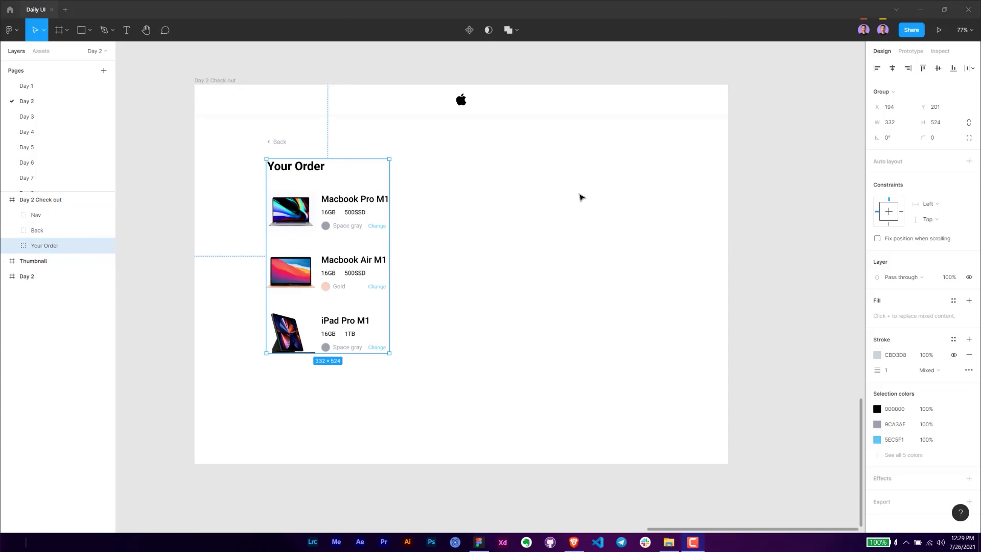
Step: Add a 'Payment Details' heading to the right of Your Order and nudge it into place
{"action": "left_click", "coordinate": [582, 198]}
{"action": "key", "text": "t"}
{"action": "left_click", "coordinate": [483, 169]}
{"action": "type", "text": "Pay"}
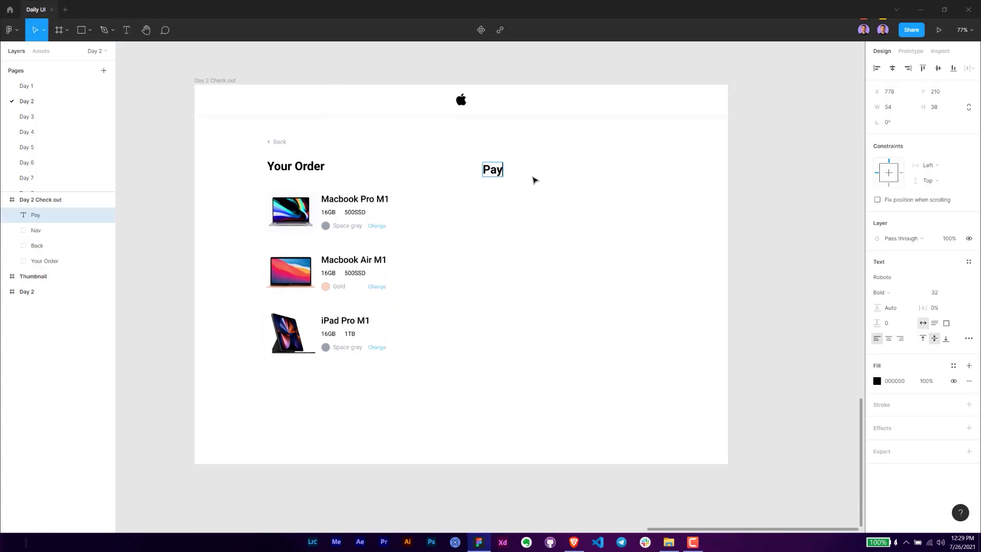
{"action": "type", "text": "ment Details"}
{"action": "key", "text": "Escape"}
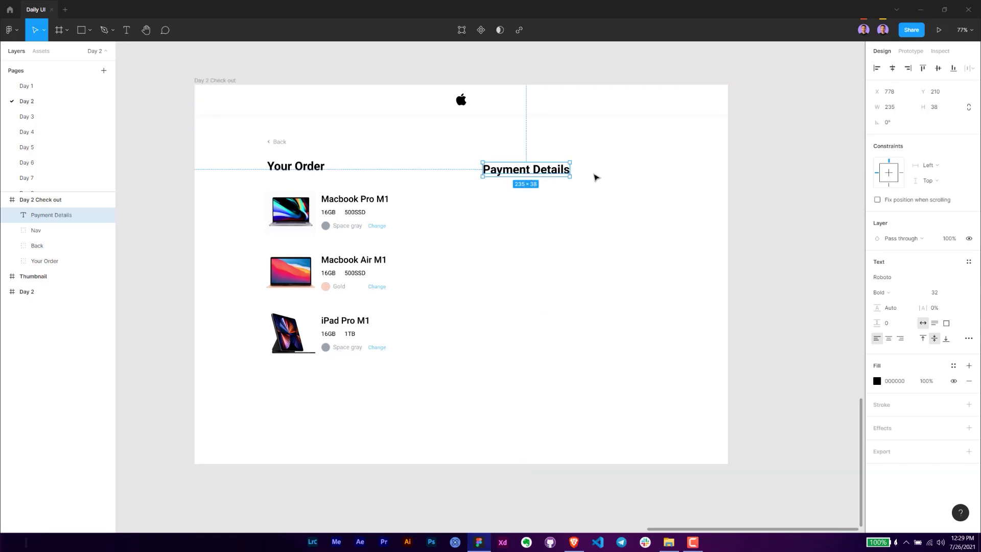
{"action": "key", "text": "shift+Right"}
{"action": "key", "text": "shift+Right"}
{"action": "key", "text": "Right"}
{"action": "key", "text": "Right"}
{"action": "key", "text": "Right"}
{"action": "key", "text": "Right"}
{"action": "key", "text": "alt"}
{"action": "key", "text": "Left"}
{"action": "key", "text": "Left"}
{"action": "key", "text": "Left"}
{"action": "key", "text": "Left"}
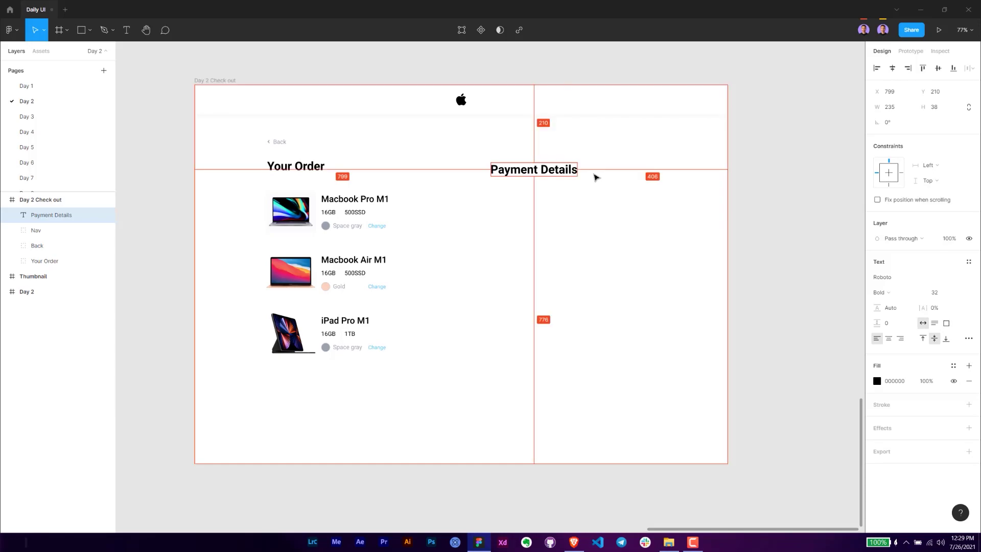
{"action": "key", "text": "Up"}
{"action": "key", "text": "Up"}
{"action": "key", "text": "Up"}
{"action": "key", "text": "Up"}
{"action": "key", "text": "Up"}
{"action": "key", "text": "Up"}
{"action": "key", "text": "Up"}
{"action": "key", "text": "Up"}
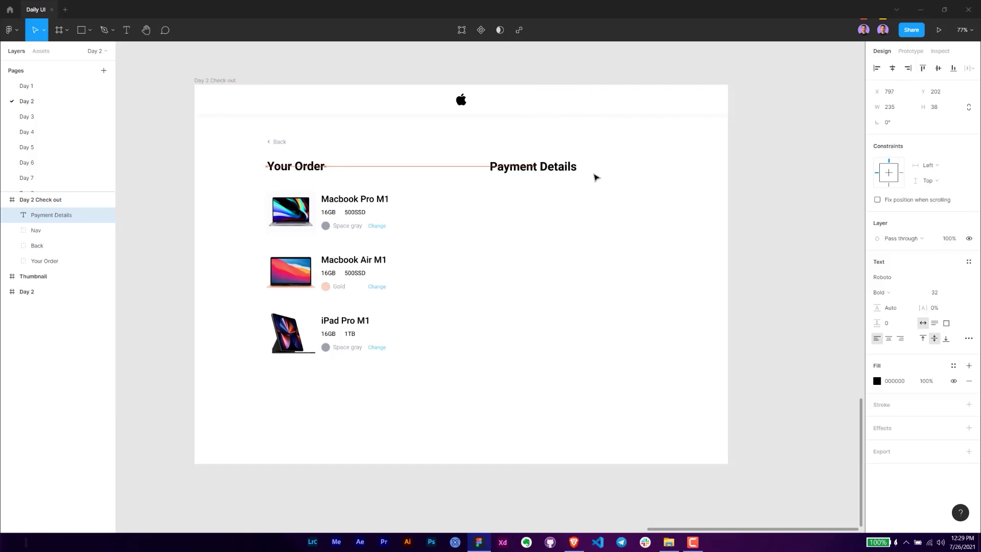
Step: Match the Payment Details heading to Your Order by setting its height to 40
{"action": "left_click", "coordinate": [302, 166]}
{"action": "left_click", "coordinate": [546, 168]}
{"action": "left_click", "coordinate": [949, 106]}
{"action": "type", "text": "40"}
{"action": "key", "text": "Return"}
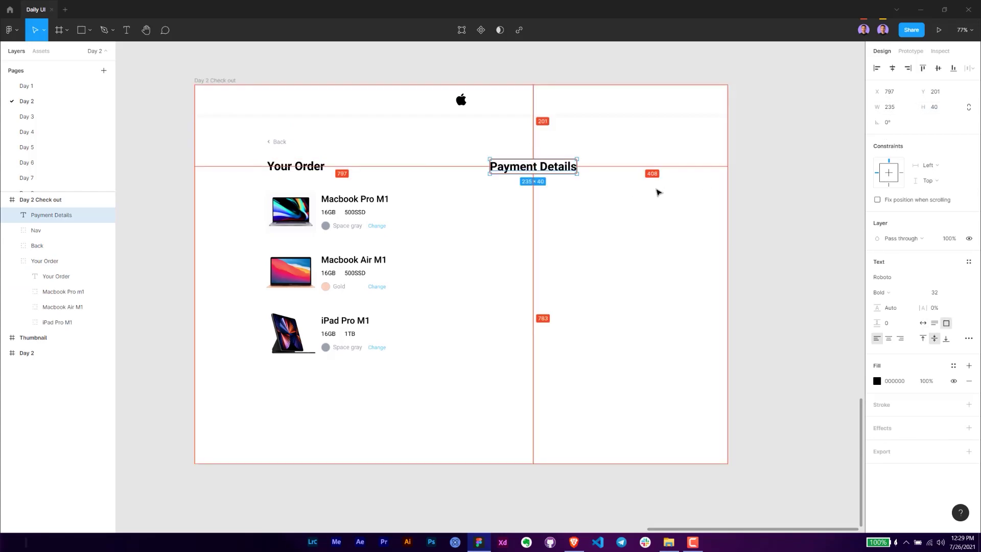
{"action": "left_click", "coordinate": [594, 199]}
{"action": "scroll", "coordinate": [590, 198], "scroll_direction": "up", "scroll_amount": 3}
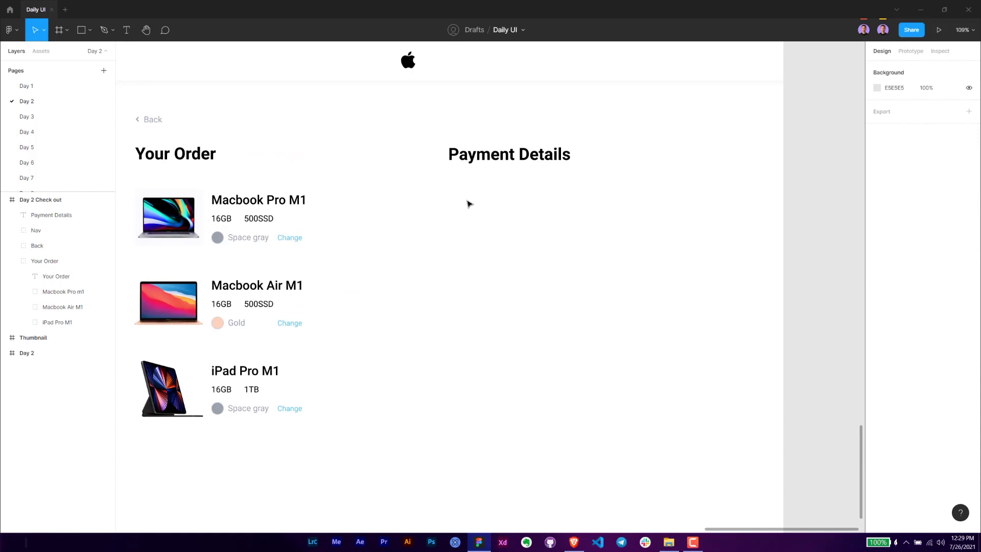
Step: Draw a 500×80 rectangle below the Payment Details heading
{"action": "key", "text": "r"}
{"action": "left_click_drag", "start_coordinate": [448, 178], "coordinate": [582, 219]}
{"action": "left_click", "coordinate": [910, 109]}
{"action": "type", "text": "500"}
{"action": "key", "text": "Return"}
{"action": "left_click", "coordinate": [945, 112]}
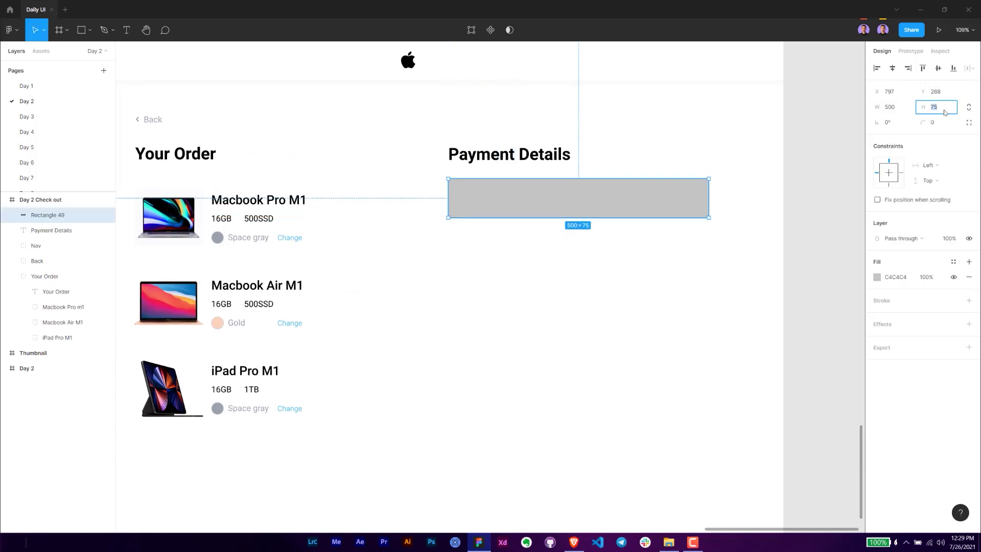
{"action": "key", "text": "Return"}
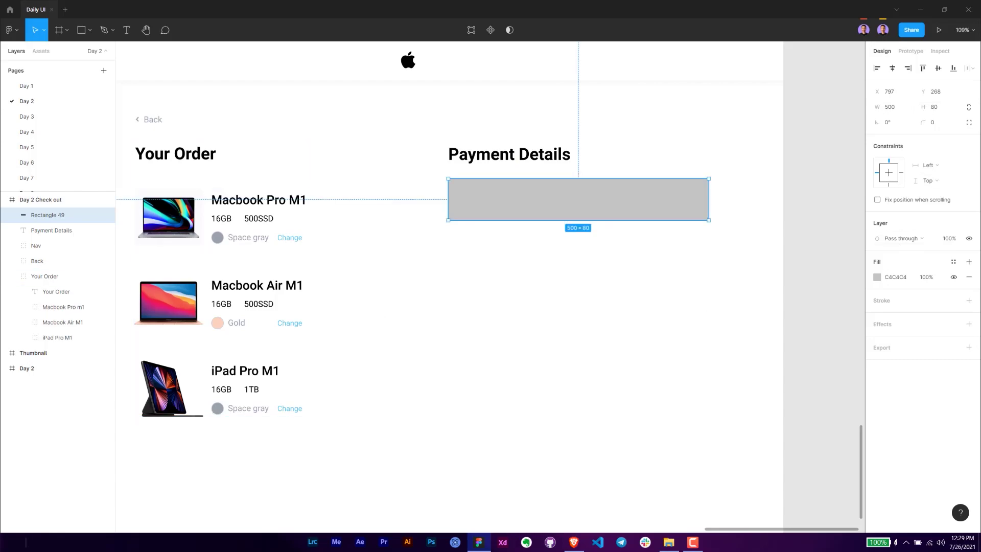
{"action": "key", "text": "alt+Tab"}
Step: Fill the rectangle with F9FAFB and nudge it down to sit below the heading
{"action": "left_click", "coordinate": [897, 280]}
{"action": "key", "text": "Return"}
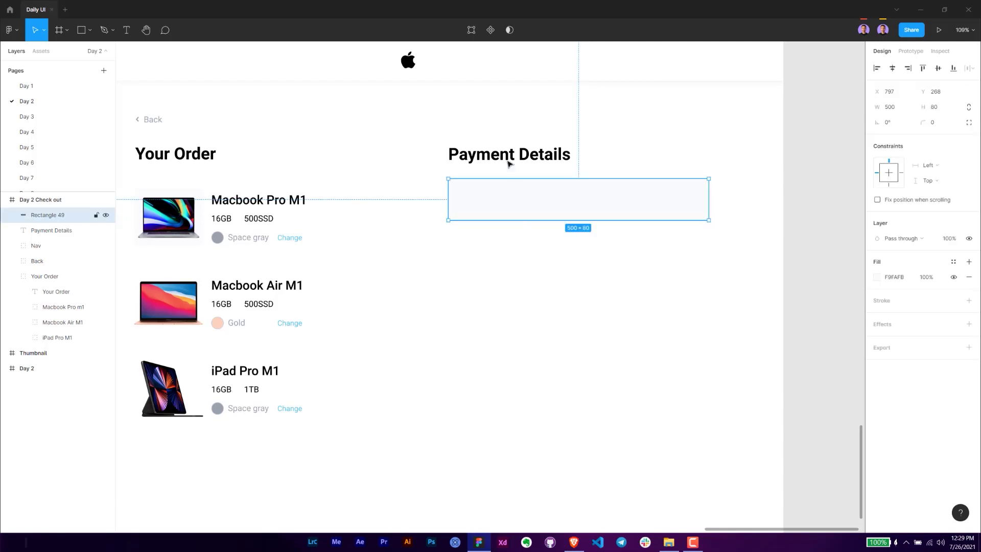
{"action": "key", "text": "alt"}
{"action": "left_click", "coordinate": [281, 188]}
{"action": "double_click", "coordinate": [185, 207]}
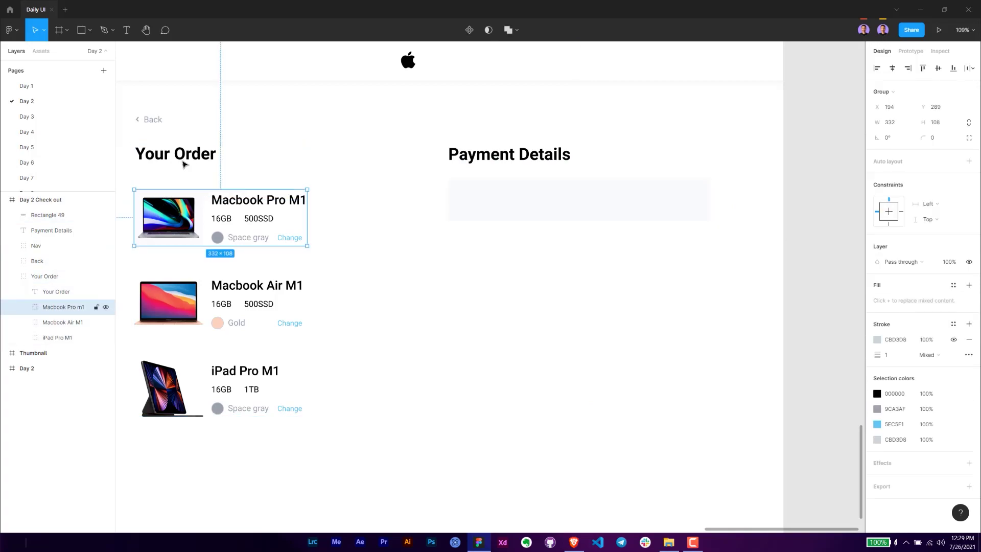
{"action": "left_click", "coordinate": [526, 193]}
{"action": "key", "text": "shift+Down"}
{"action": "key", "text": "Down"}
{"action": "key", "text": "Down"}
{"action": "key", "text": "Down"}
{"action": "key", "text": "Down"}
{"action": "key", "text": "Down"}
{"action": "key", "text": "Down"}
{"action": "key", "text": "Down"}
{"action": "key", "text": "Down"}
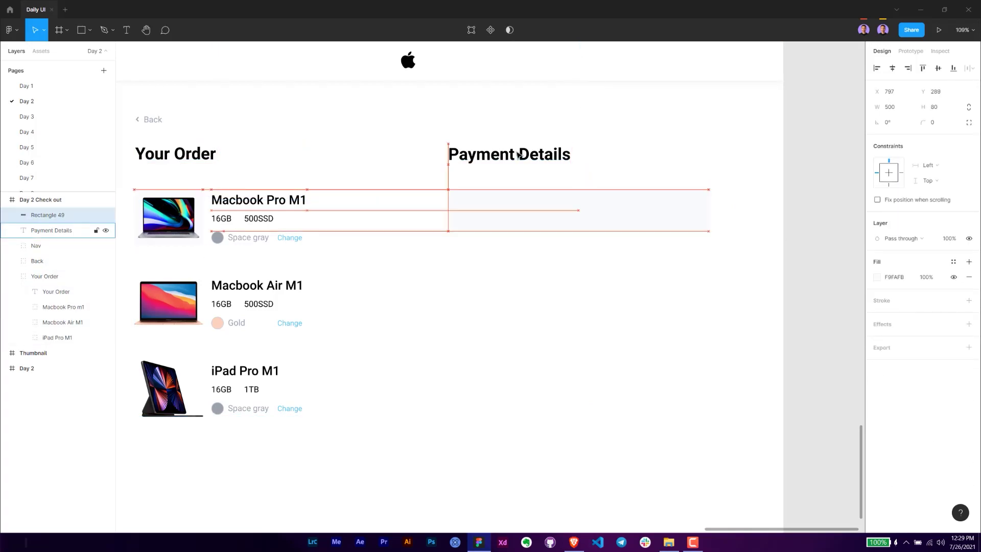
{"action": "left_click", "coordinate": [603, 268]}
{"action": "scroll", "coordinate": [481, 204], "scroll_direction": "up", "scroll_amount": 3}
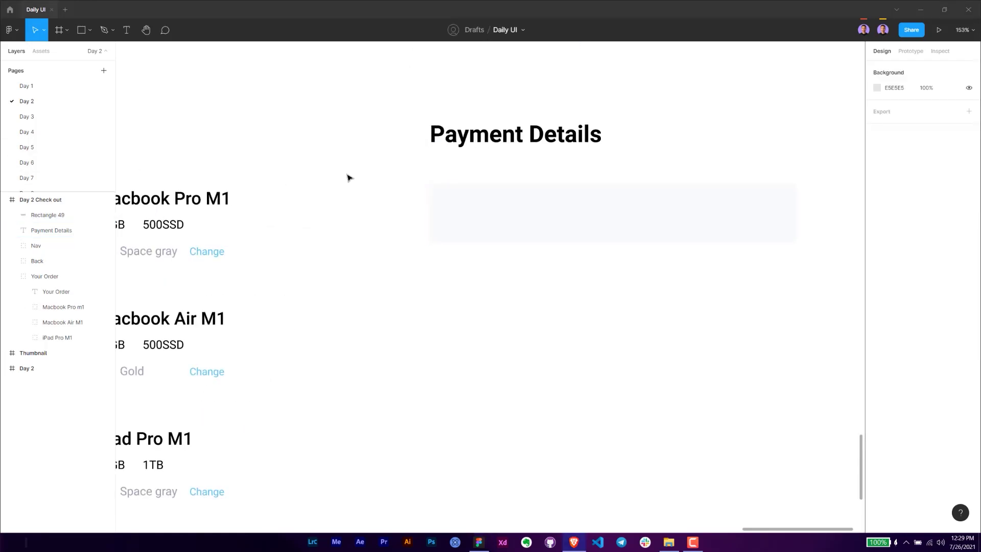
{"action": "scroll", "coordinate": [430, 205], "scroll_direction": "up", "scroll_amount": 1}
Step: Add a 'Cardholder name' label inside the field, 14 px Regular, at its top-left
{"action": "left_click", "coordinate": [542, 227]}
{"action": "key", "text": "t"}
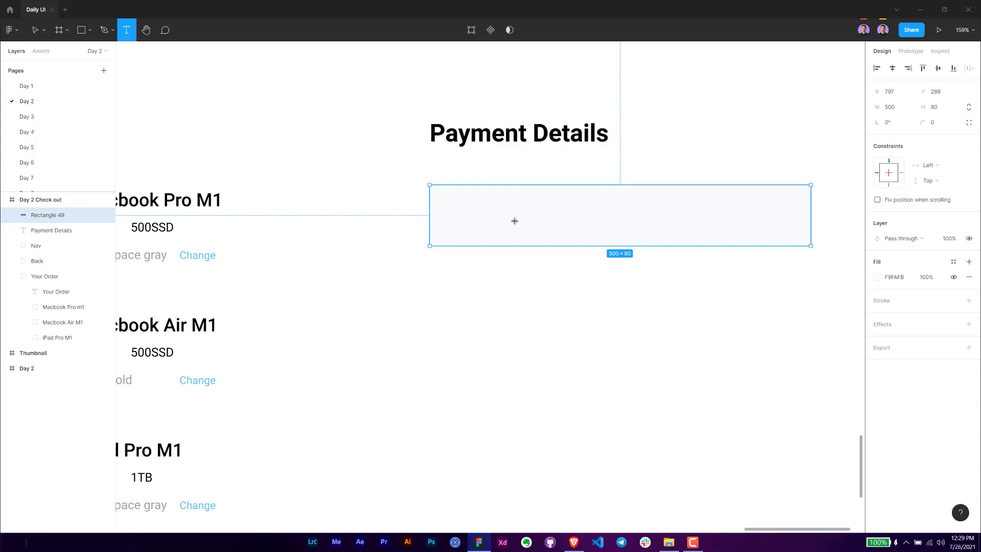
{"action": "left_click", "coordinate": [526, 221]}
{"action": "type", "text": "S"}
{"action": "key", "text": "BackSpace"}
{"action": "type", "text": "C"}
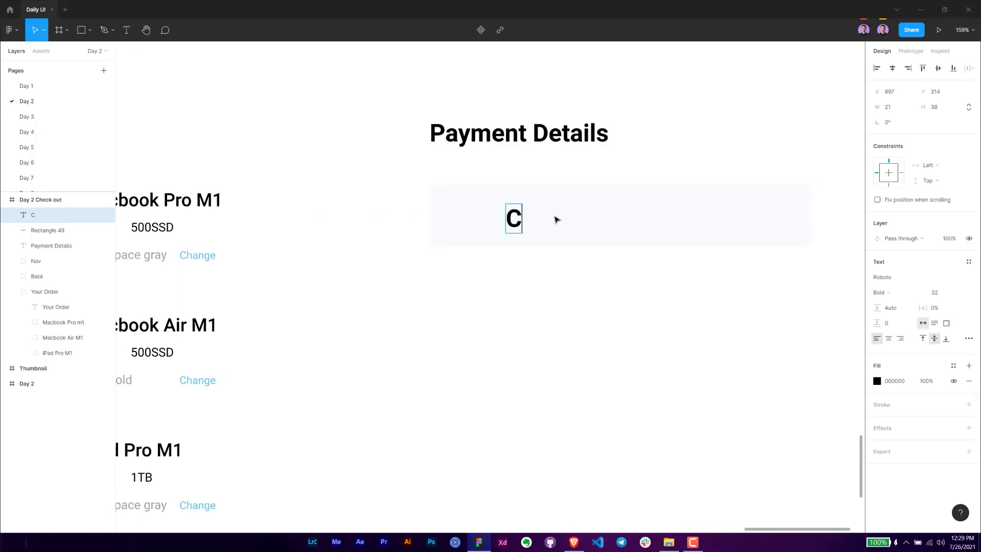
{"action": "type", "text": "ardholder name"}
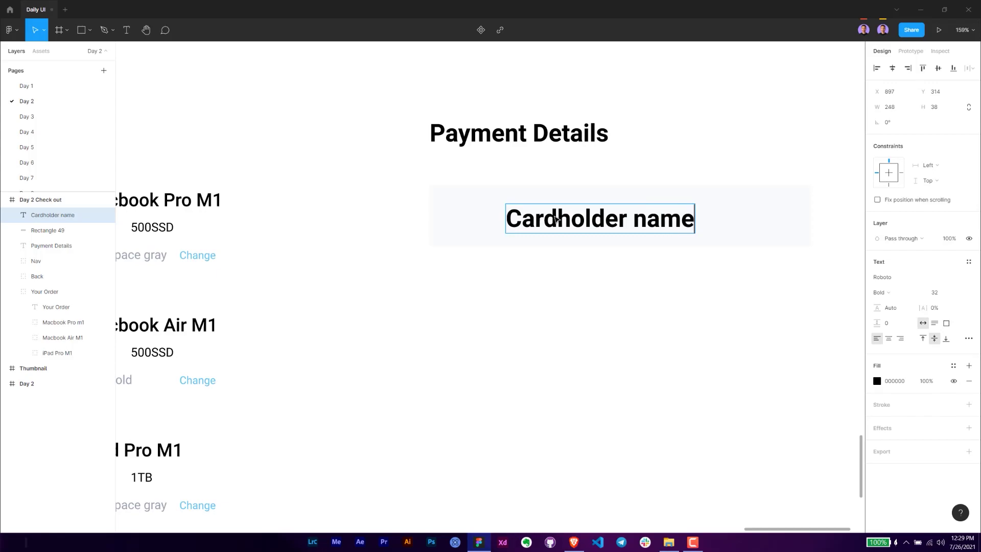
{"action": "key", "text": "Escape"}
{"action": "left_click", "coordinate": [940, 293]}
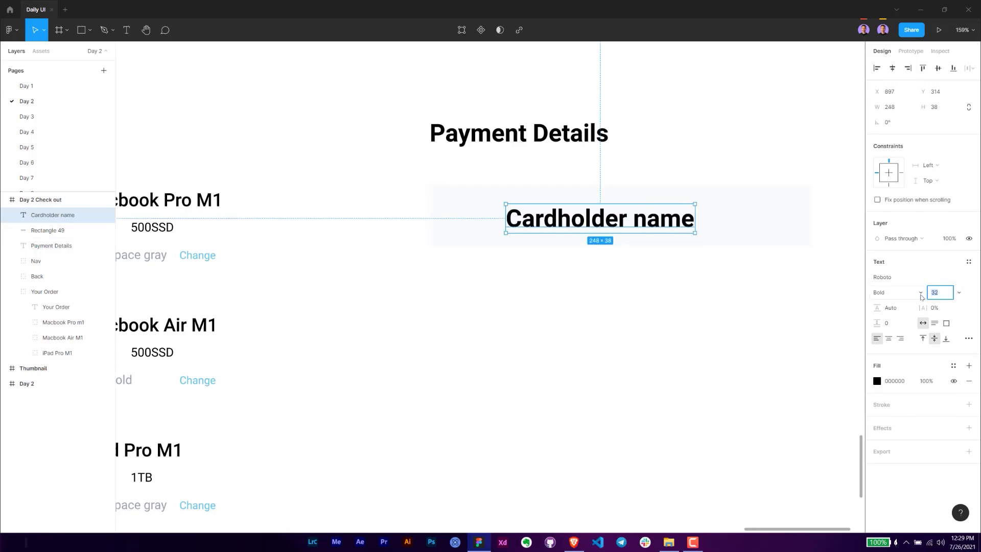
{"action": "key", "text": "Return"}
{"action": "left_click", "coordinate": [878, 292]}
{"action": "left_click", "coordinate": [889, 269]}
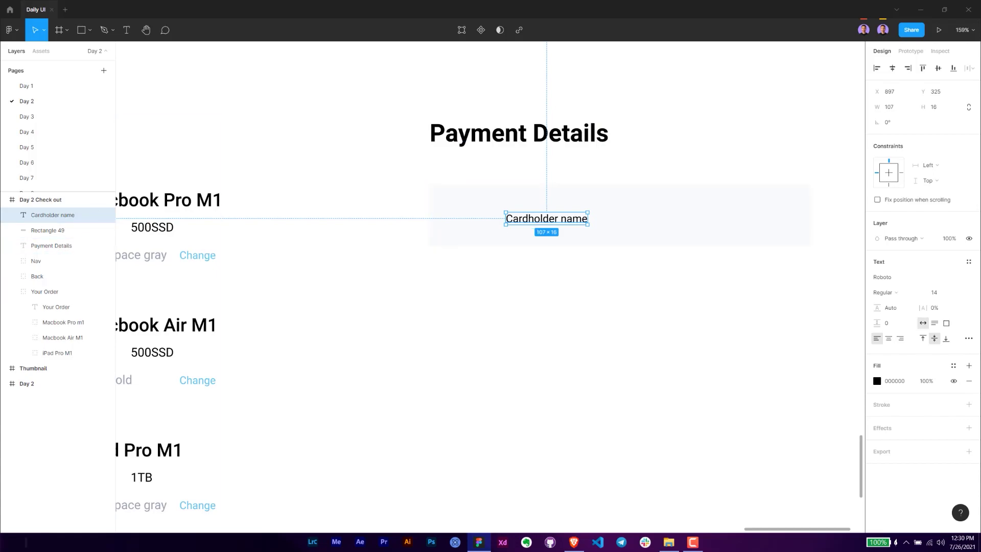
{"action": "left_click_drag", "start_coordinate": [534, 220], "coordinate": [458, 218]}
Step: Colour the label grey 9CA3AF, matching the Space gray text colour
{"action": "left_click", "coordinate": [148, 261]}
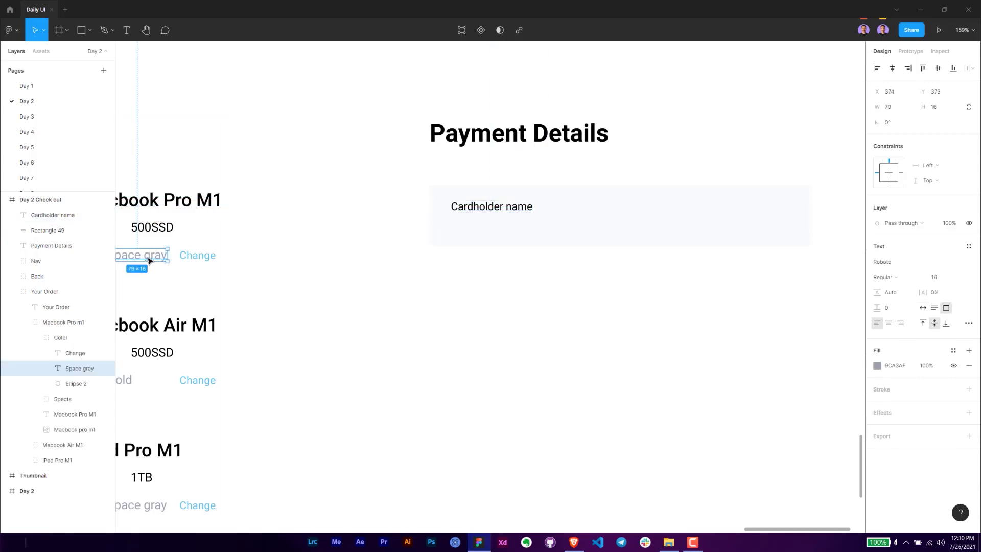
{"action": "left_click", "coordinate": [390, 292]}
{"action": "scroll", "coordinate": [390, 291], "scroll_direction": "left", "scroll_amount": 3}
{"action": "left_click", "coordinate": [233, 252]}
{"action": "left_click", "coordinate": [891, 365]}
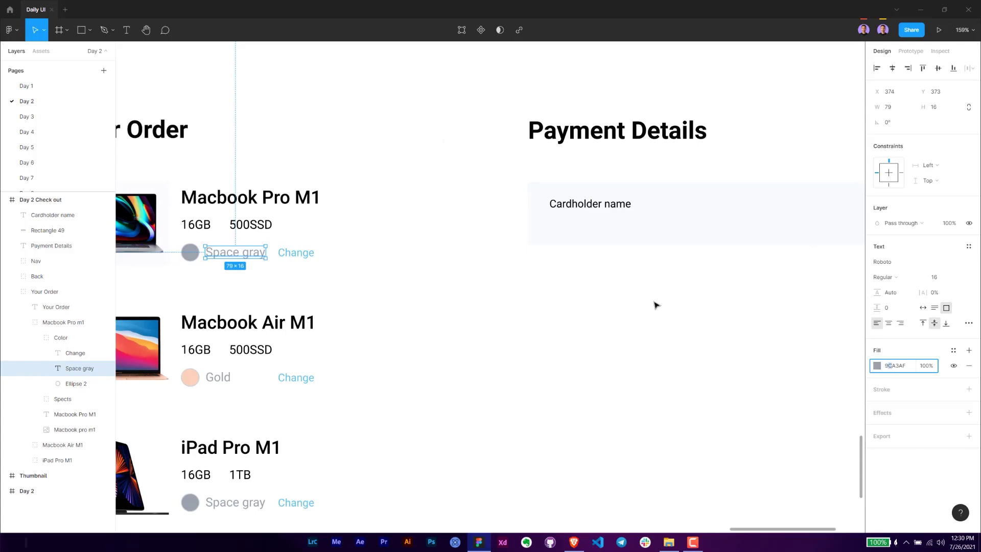
{"action": "left_click", "coordinate": [676, 293]}
{"action": "left_click", "coordinate": [611, 205]}
{"action": "left_click", "coordinate": [899, 381]}
{"action": "type", "text": "9CA3AF"}
{"action": "key", "text": "Return"}
{"action": "left_click", "coordinate": [706, 274]}
Step: Duplicate the label just below it and change the copy to a sample cardholder name
{"action": "left_click_drag", "start_coordinate": [667, 280], "coordinate": [528, 316]}
{"action": "left_click", "coordinate": [443, 249]}
{"action": "left_click", "coordinate": [469, 241]}
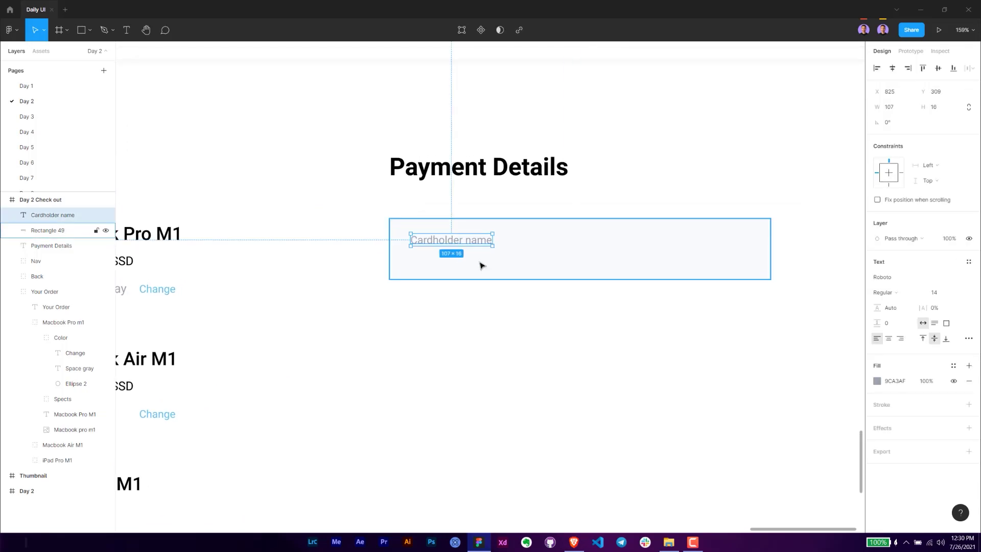
{"action": "scroll", "coordinate": [474, 262], "scroll_direction": "up", "scroll_amount": 5}
{"action": "key", "text": "ctrl+d"}
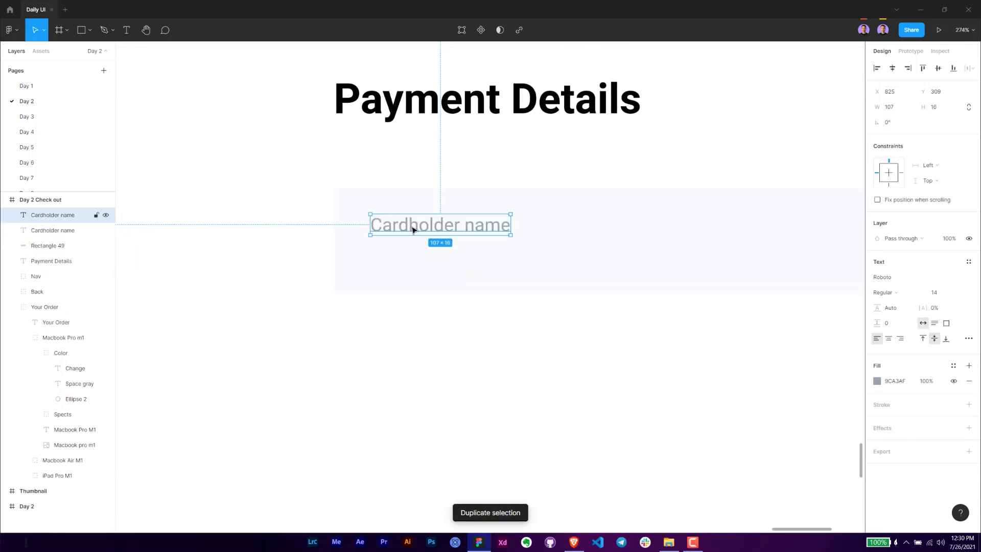
{"action": "left_click_drag", "start_coordinate": [412, 222], "coordinate": [414, 254]}
{"action": "double_click", "coordinate": [414, 254]}
{"action": "type", "text": "M"}
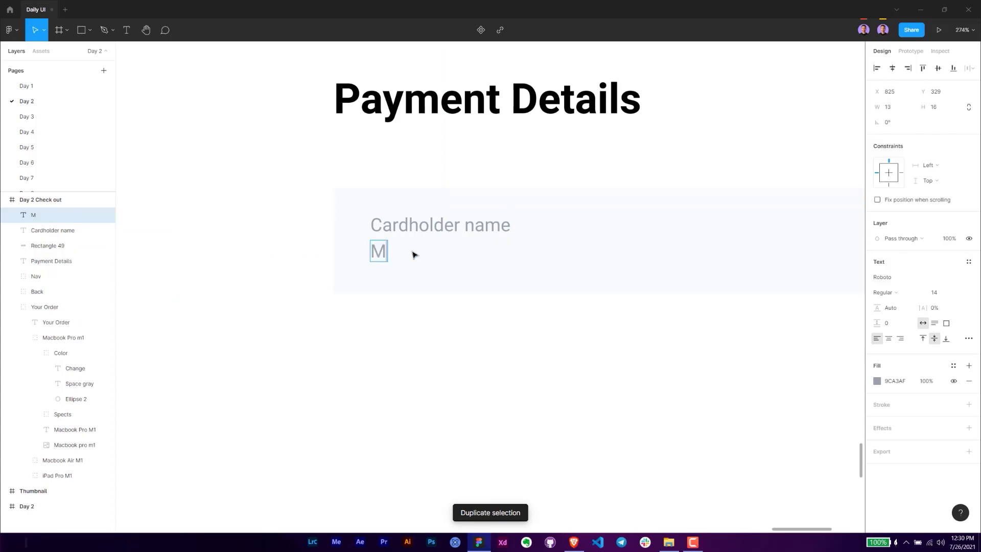
{"action": "type", "text": "ichael J"}
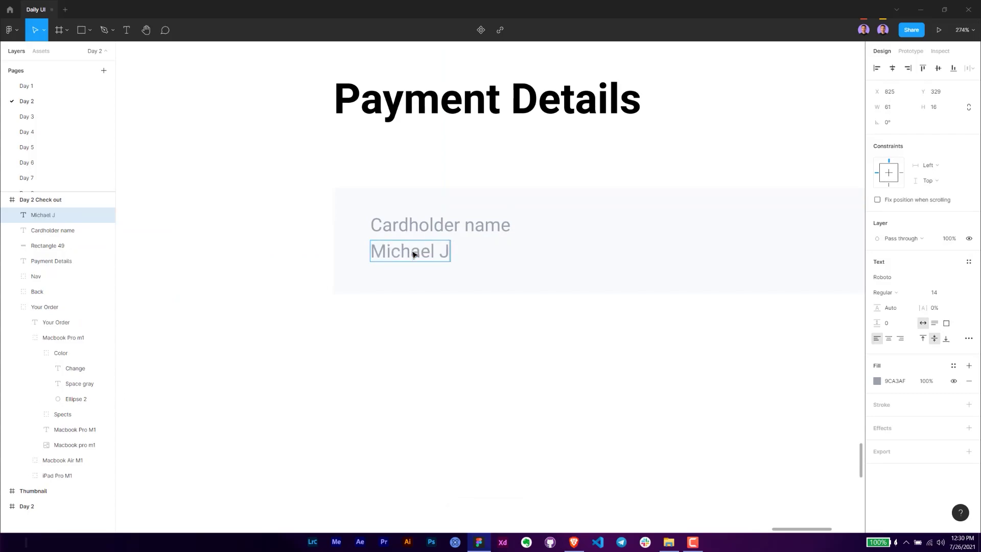
{"action": "type", "text": "ackson"}
{"action": "key", "text": "Escape"}
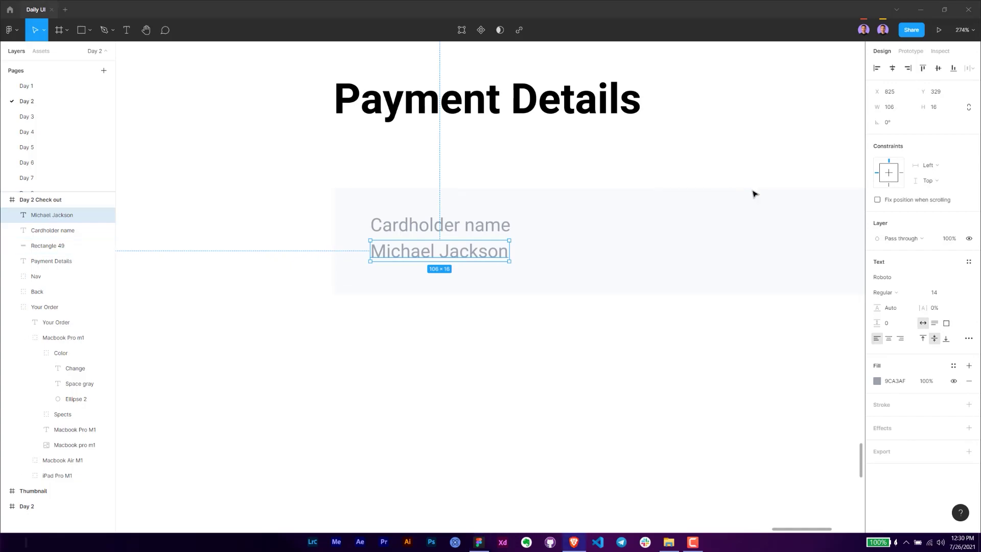
Step: Style the sample name Regular 16 px in black 000000
{"action": "left_click", "coordinate": [883, 293]}
{"action": "left_click", "coordinate": [954, 292]}
{"action": "left_click", "coordinate": [934, 293]}
{"action": "type", "text": "16"}
{"action": "key", "text": "Return"}
{"action": "left_click", "coordinate": [895, 381]}
{"action": "type", "text": "000000"}
{"action": "key", "text": "Return"}
Step: Align the label and sample name, giving the name a height of 20
{"action": "left_click", "coordinate": [460, 226], "text": "shift"}
{"action": "left_click_drag", "start_coordinate": [460, 226], "coordinate": [469, 227]}
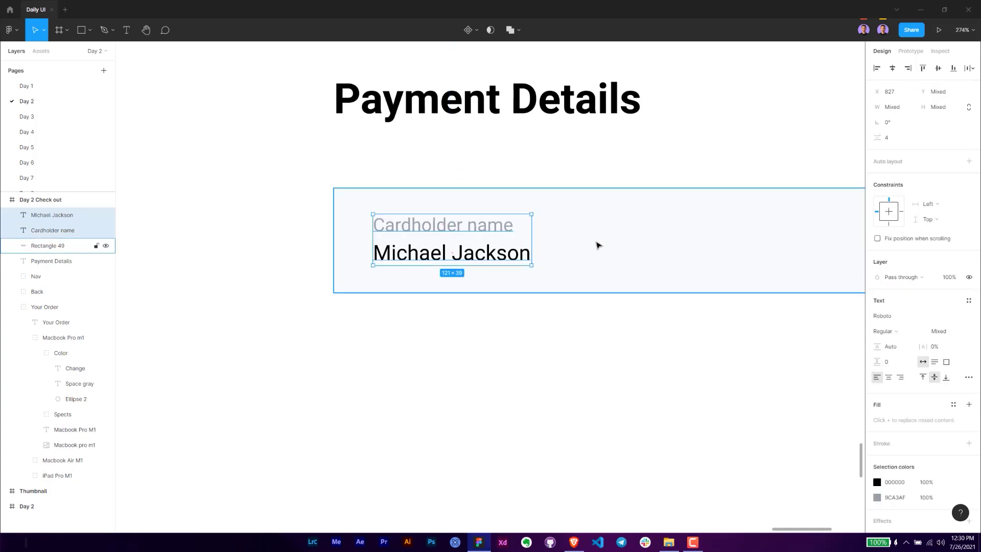
{"action": "key", "text": "Left"}
{"action": "key", "text": "Left"}
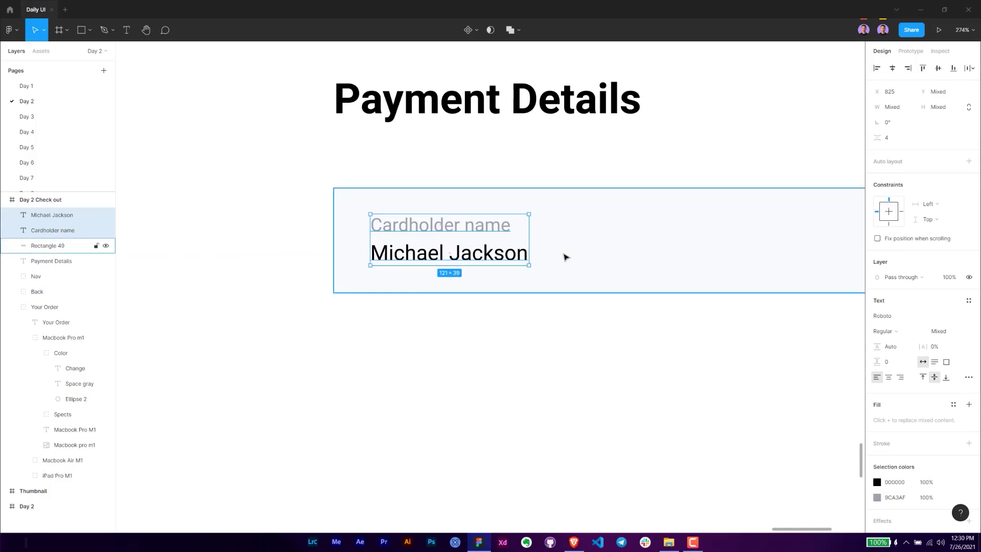
{"action": "left_click", "coordinate": [562, 241]}
{"action": "left_click", "coordinate": [450, 253]}
{"action": "left_click", "coordinate": [943, 112]}
{"action": "type", "text": "20"}
{"action": "key", "text": "Return"}
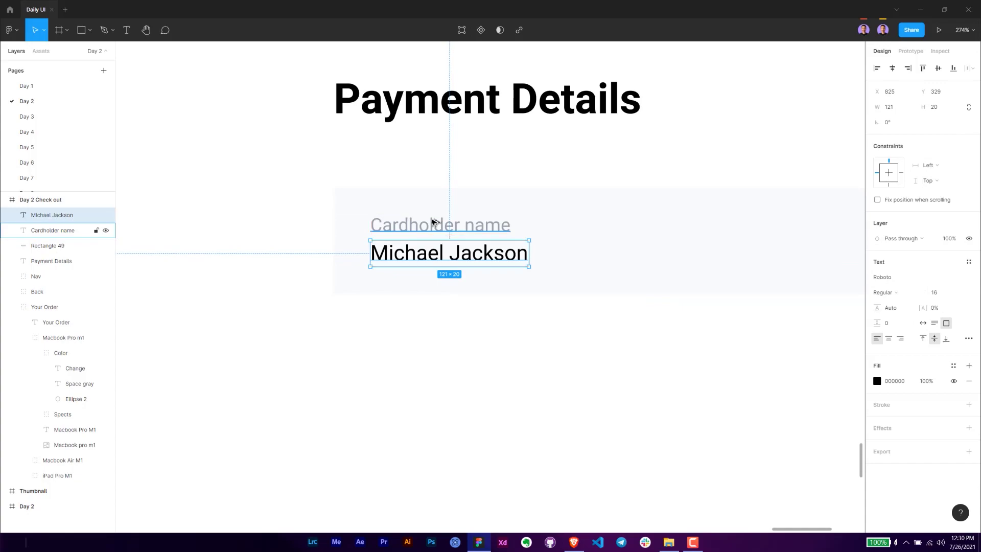
{"action": "left_click", "coordinate": [453, 227], "text": "shift"}
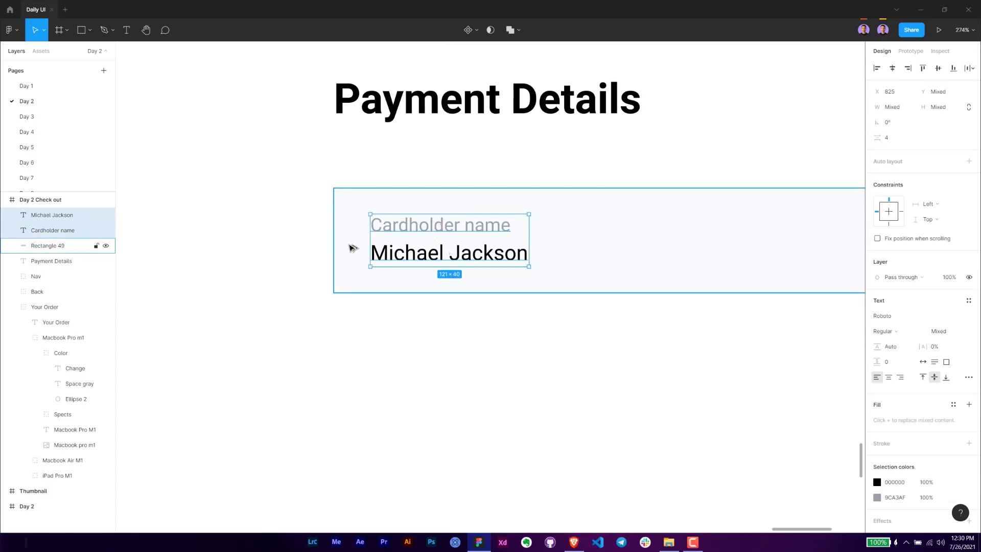
{"action": "key", "text": "Left"}
{"action": "key", "text": "Left"}
{"action": "key", "text": "Left"}
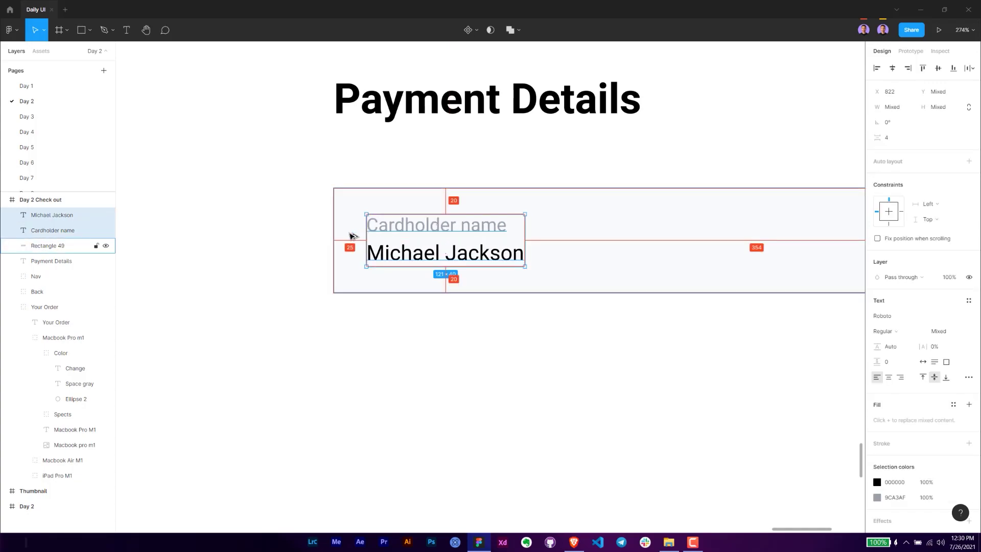
{"action": "key", "text": "Left"}
Step: Group the field rectangle with both texts and name the group Cardholder
{"action": "scroll", "coordinate": [468, 324], "scroll_direction": "down", "scroll_amount": 4}
{"action": "left_click_drag", "start_coordinate": [669, 330], "coordinate": [338, 222]}
{"action": "key", "text": "ctrl+g"}
{"action": "key", "text": "ctrl+r"}
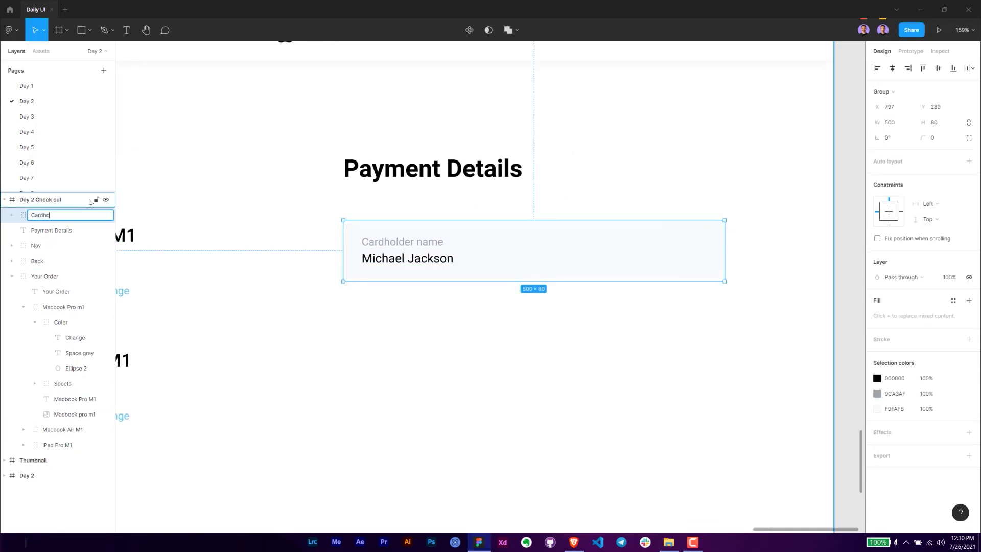
{"action": "key", "text": "Return"}
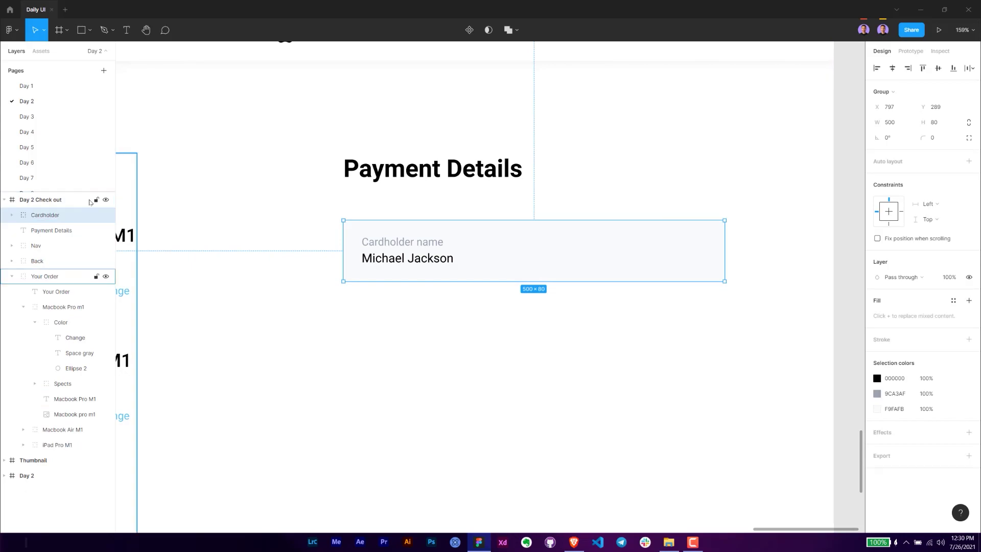
Step: Duplicate the Cardholder group below the first and rename the copy Card number
{"action": "left_click", "coordinate": [480, 346]}
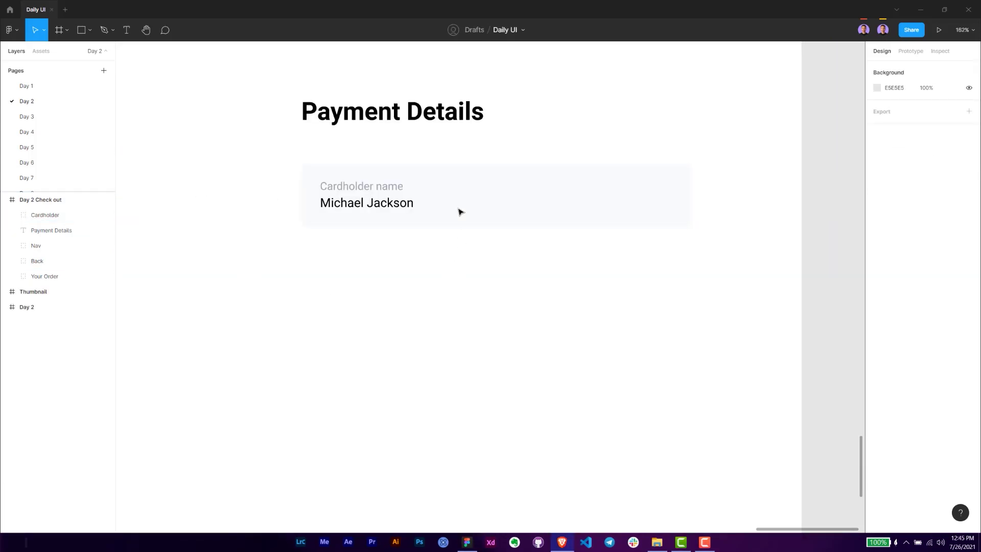
{"action": "left_click", "coordinate": [355, 197]}
{"action": "key", "text": "ctrl+d"}
{"action": "left_click_drag", "start_coordinate": [394, 201], "coordinate": [413, 297]}
{"action": "key", "text": "Up"}
{"action": "key", "text": "Up"}
{"action": "key", "text": "Up"}
{"action": "key", "text": "Up"}
{"action": "key", "text": "Up"}
{"action": "key", "text": "Up"}
{"action": "key", "text": "Up"}
{"action": "key", "text": "Up"}
{"action": "key", "text": "Up"}
{"action": "key", "text": "Up"}
{"action": "key", "text": "Up"}
{"action": "key", "text": "Up"}
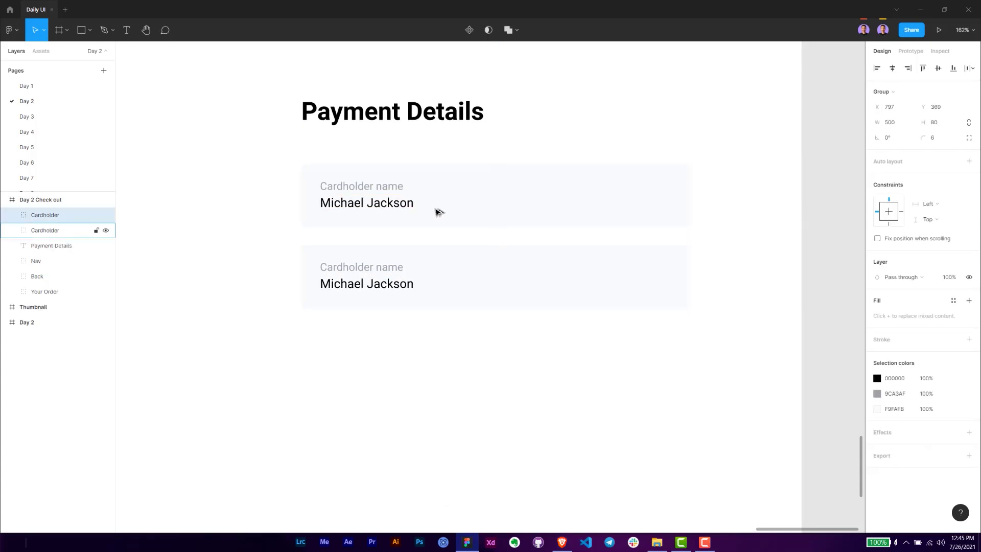
{"action": "double_click", "coordinate": [45, 215]}
{"action": "type", "text": "C"}
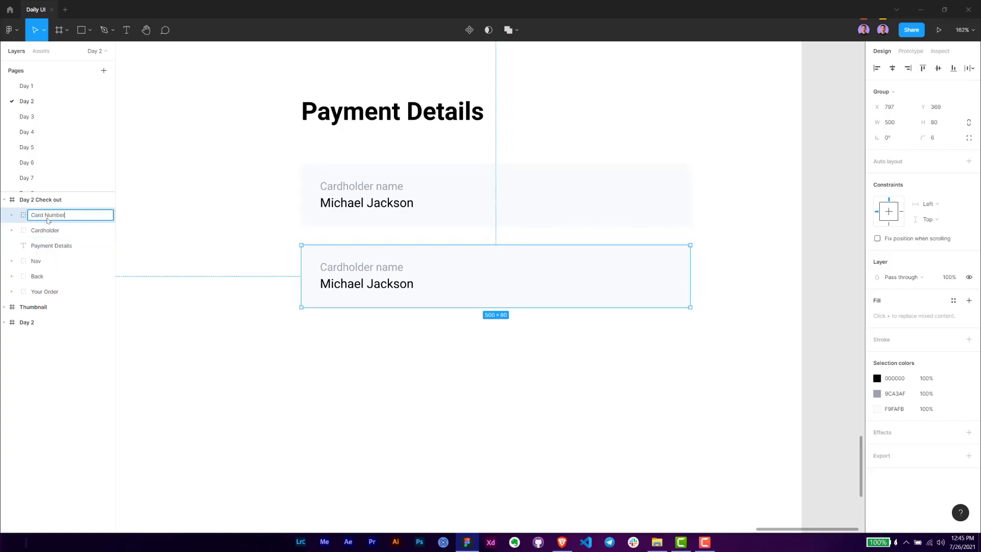
{"action": "key", "text": "Return"}
Step: Ungroup the copy and delete an accidentally pasted order-email notice
{"action": "left_click", "coordinate": [442, 359]}
{"action": "left_click", "coordinate": [400, 283]}
{"action": "key", "text": "Return"}
{"action": "left_click", "coordinate": [429, 337]}
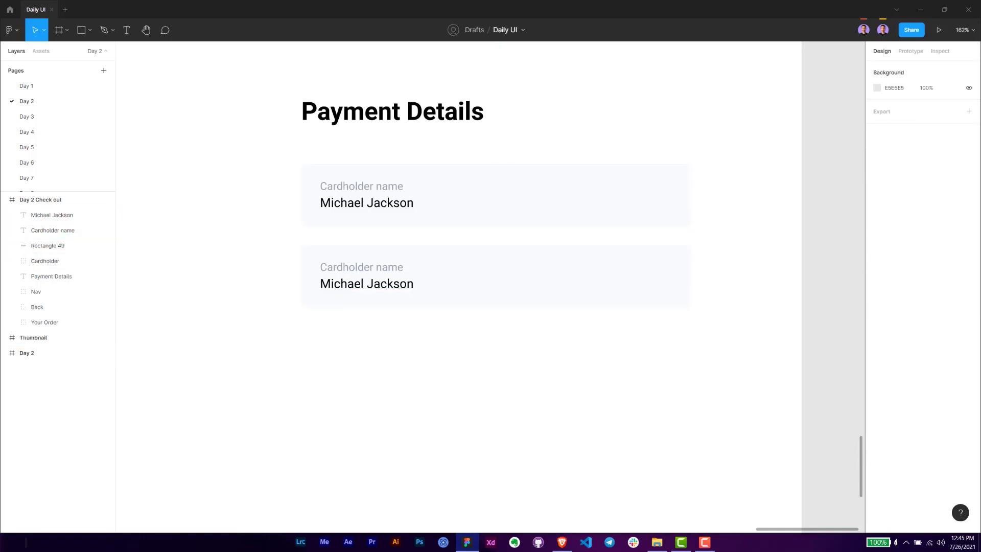
{"action": "type", "text": "You'll receive an email with the order details"}
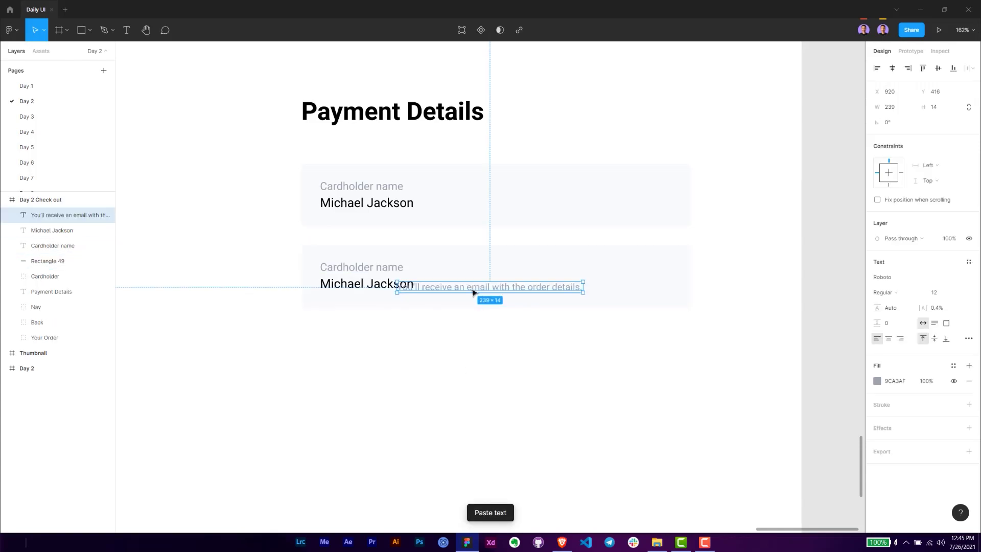
{"action": "key", "text": "Delete"}
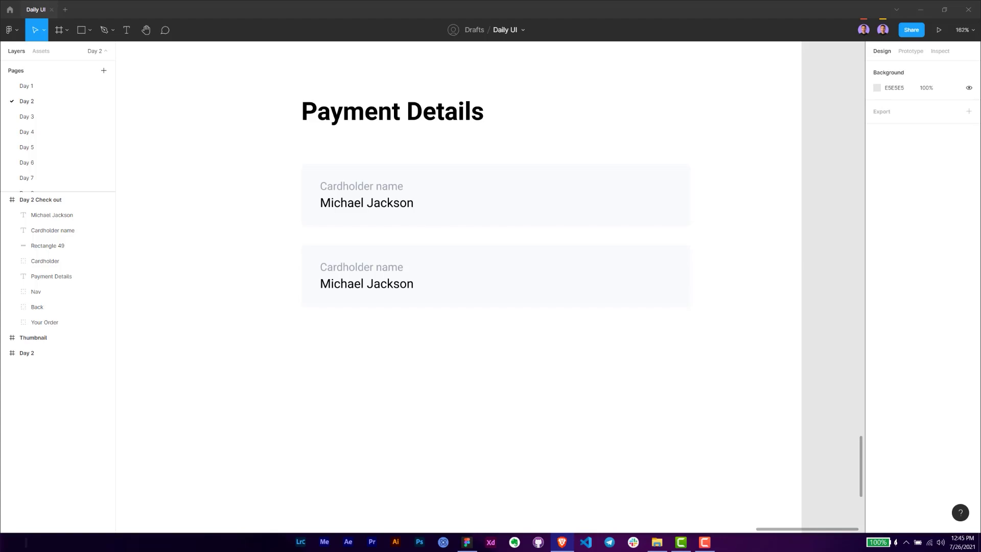
Step: Paste the Card Number icon-label group, delete the old label, and lowercase it to 'Card number'
{"action": "key", "text": "ctrl+v"}
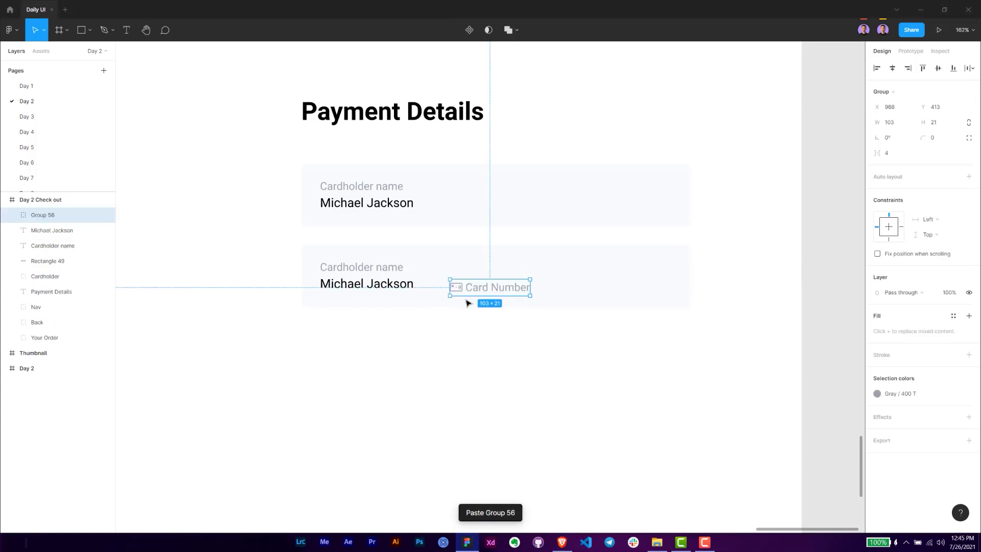
{"action": "left_click_drag", "start_coordinate": [460, 290], "coordinate": [372, 332]}
{"action": "left_click", "coordinate": [368, 272]}
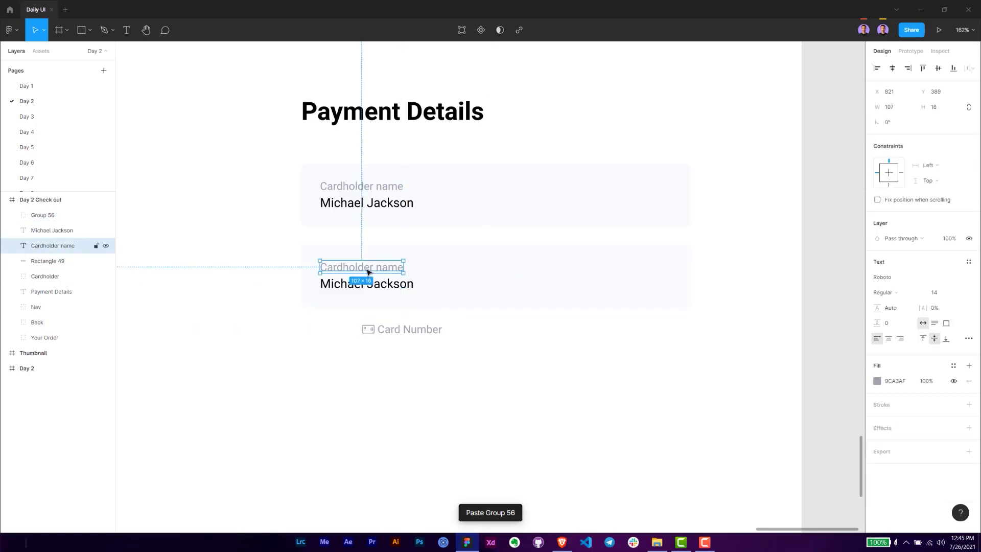
{"action": "key", "text": "Delete"}
{"action": "double_click", "coordinate": [412, 328]}
{"action": "double_click", "coordinate": [410, 330]}
{"action": "type", "text": "n"}
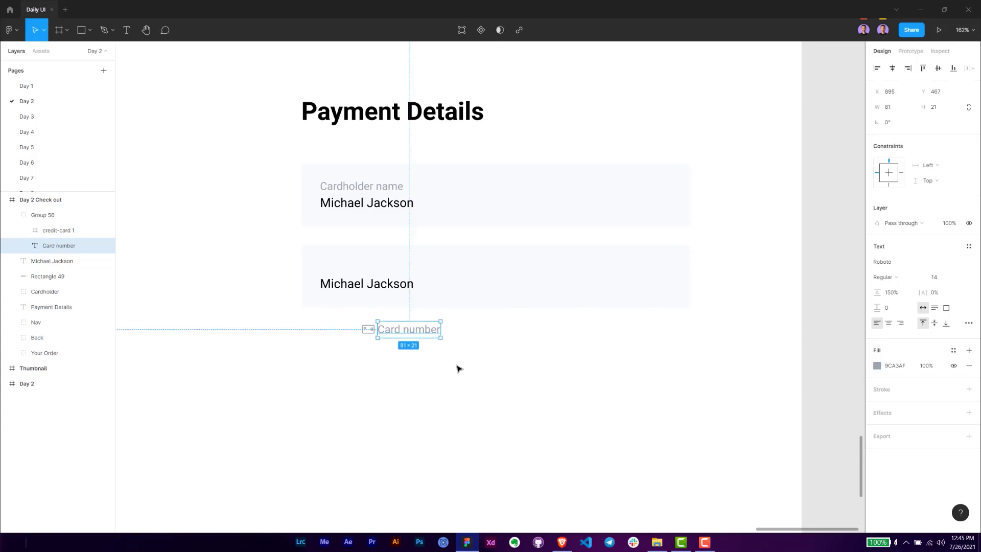
{"action": "left_click", "coordinate": [363, 351]}
Step: Move the card number group into the top-left of the second field
{"action": "scroll", "coordinate": [366, 340], "scroll_direction": "up", "scroll_amount": 3}
{"action": "left_click", "coordinate": [376, 325]}
{"action": "left_click_drag", "start_coordinate": [376, 324], "coordinate": [314, 229]}
{"action": "double_click", "coordinate": [351, 121]}
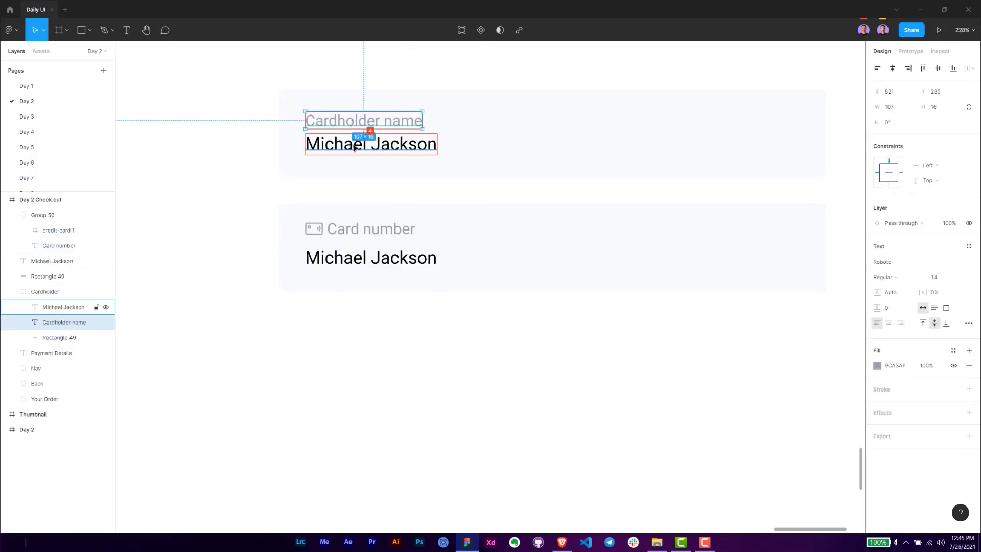
{"action": "double_click", "coordinate": [335, 235]}
{"action": "left_click", "coordinate": [320, 235]}
{"action": "left_click", "coordinate": [331, 232]}
{"action": "key", "text": "Down"}
{"action": "key", "text": "Down"}
Step: Position the label above the sample name and set the name text height to 24
{"action": "left_click", "coordinate": [409, 270]}
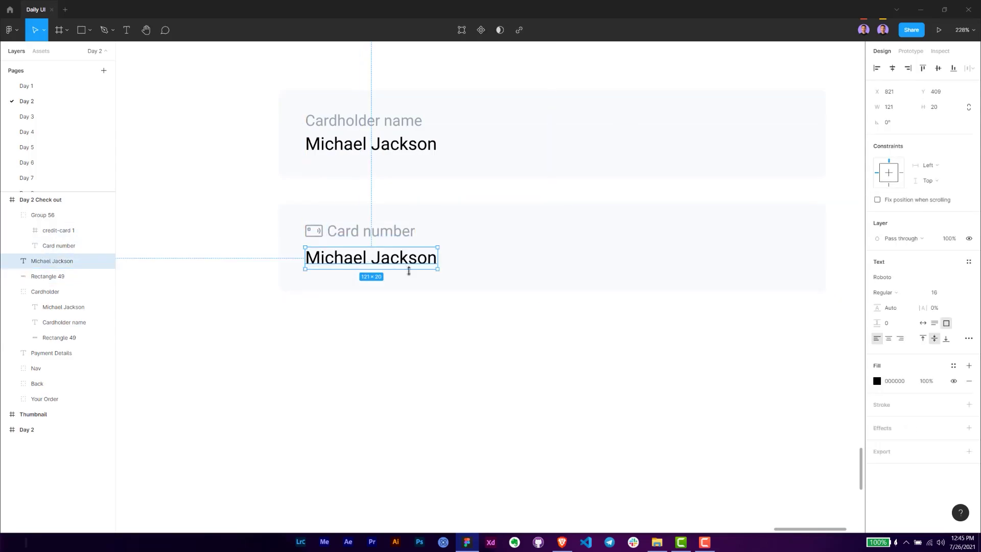
{"action": "left_click", "coordinate": [379, 232], "text": "shift"}
{"action": "key", "text": "Down"}
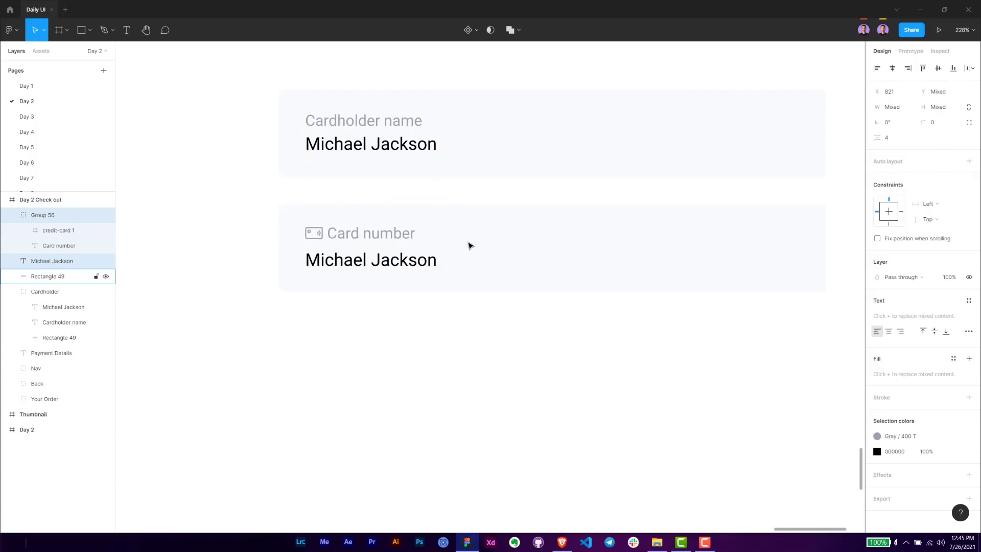
{"action": "left_click", "coordinate": [468, 286]}
{"action": "left_click", "coordinate": [402, 262]}
{"action": "key", "text": "ctrl+z"}
{"action": "key", "text": "ctrl+z"}
{"action": "key", "text": "ctrl+z"}
{"action": "key", "text": "ctrl+z"}
{"action": "key", "text": "ctrl+z"}
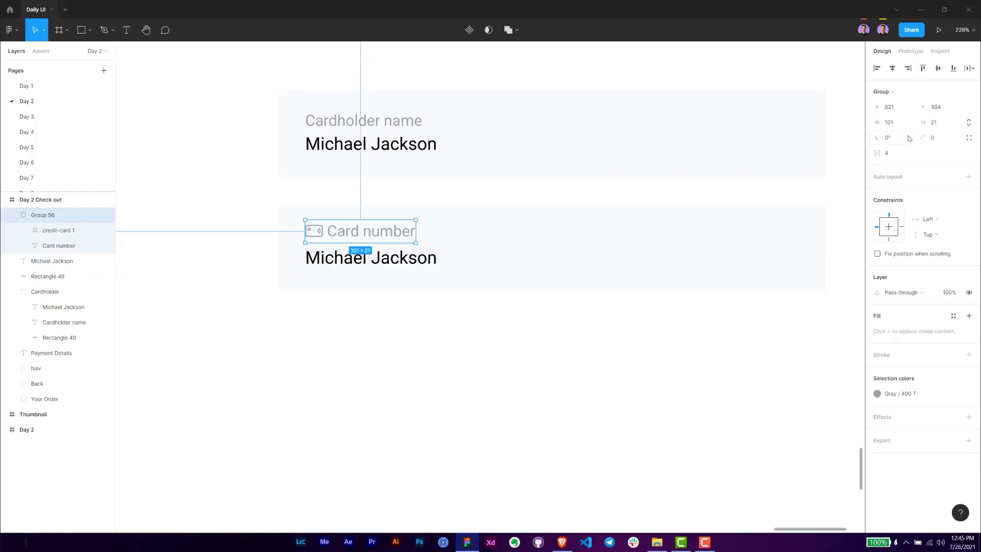
{"action": "key", "text": "ctrl+z"}
{"action": "left_click", "coordinate": [948, 108]}
{"action": "type", "text": "24"}
{"action": "key", "text": "Return"}
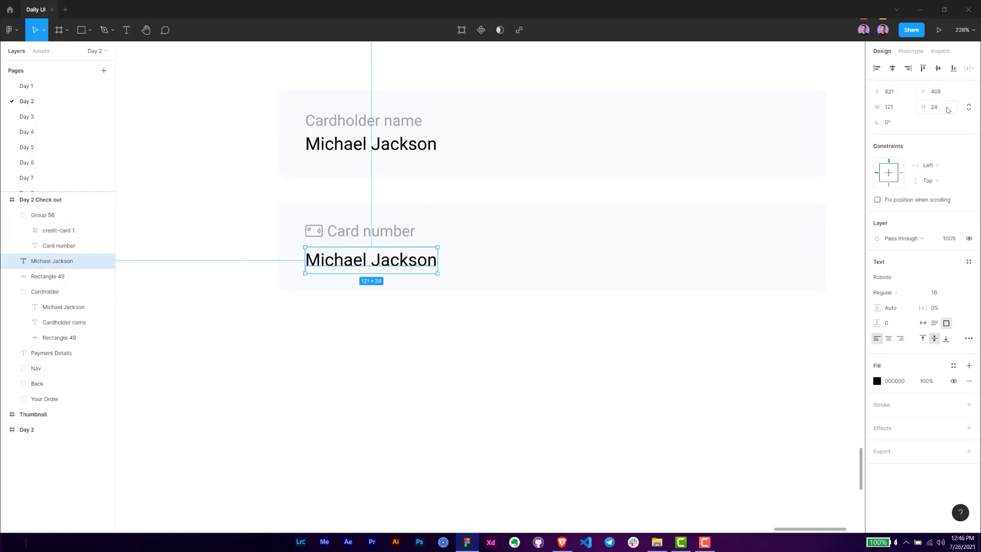
{"action": "left_click", "coordinate": [382, 240], "text": "shift"}
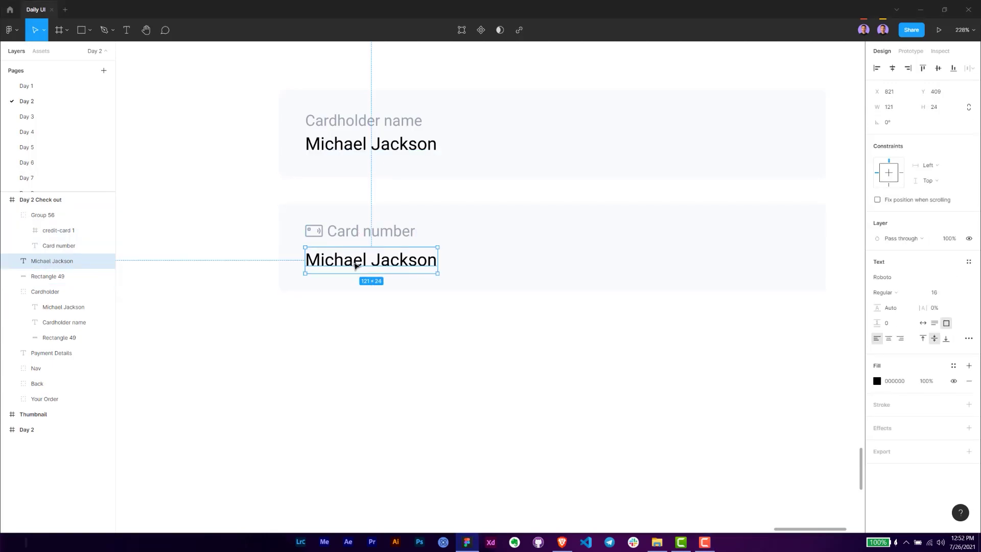
Step: Change the sample name to 532 and duplicate it as 273 beside it
{"action": "double_click", "coordinate": [356, 265]}
{"action": "type", "text": "56"}
{"action": "key", "text": "BackSpace"}
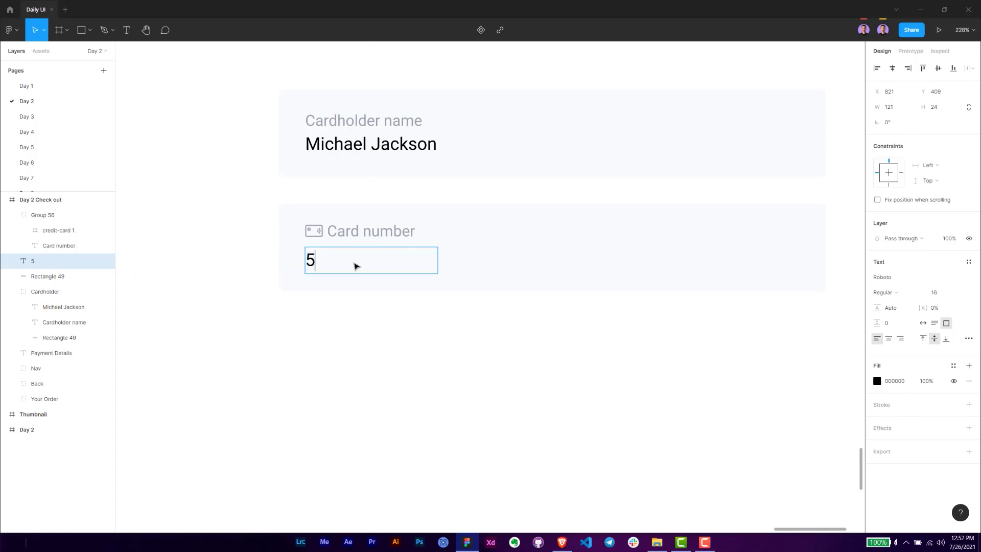
{"action": "key", "text": "Escape"}
{"action": "left_click_drag", "start_coordinate": [427, 258], "coordinate": [382, 266]}
{"action": "key", "text": "ctrl+d"}
{"action": "key", "text": "Right"}
{"action": "key", "text": "Right"}
{"action": "key", "text": "Right"}
{"action": "key", "text": "Right"}
{"action": "key", "text": "Right"}
{"action": "key", "text": "Return"}
{"action": "type", "text": "2"}
{"action": "key", "text": "Escape"}
Step: Add two more digit groups, 668 and 993, to the right
{"action": "key", "text": "ctrl+d"}
{"action": "left_click_drag", "start_coordinate": [388, 267], "coordinate": [443, 270]}
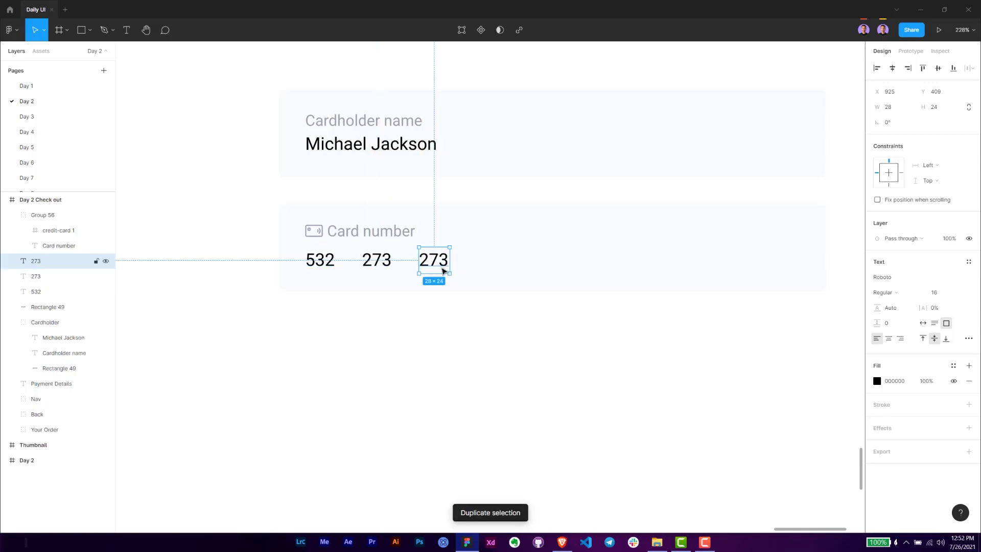
{"action": "key", "text": "ctrl+d"}
{"action": "left_click", "coordinate": [445, 263]}
{"action": "double_click", "coordinate": [434, 262]}
{"action": "type", "text": "668"}
{"action": "left_click", "coordinate": [498, 262]}
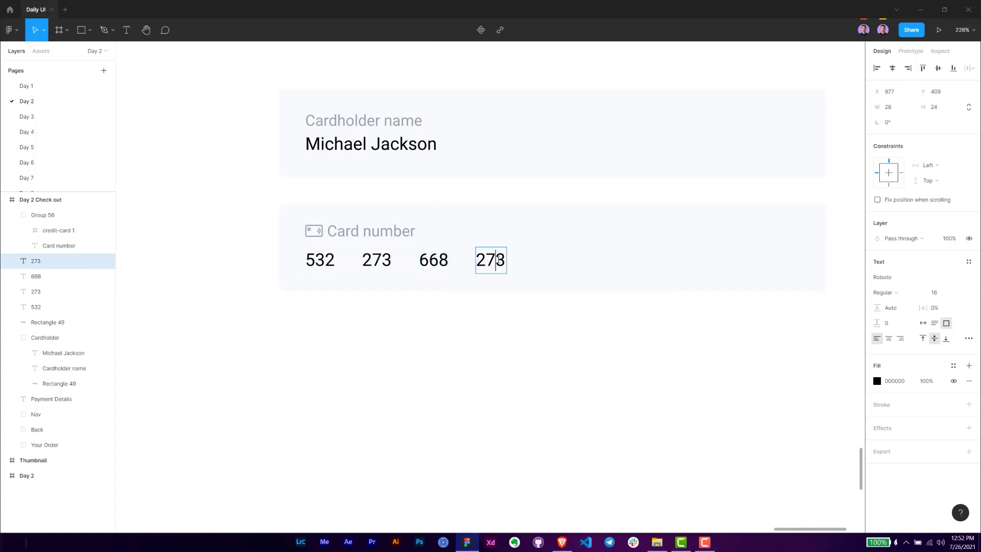
{"action": "double_click", "coordinate": [500, 260]}
{"action": "type", "text": "993"}
{"action": "key", "text": "Escape"}
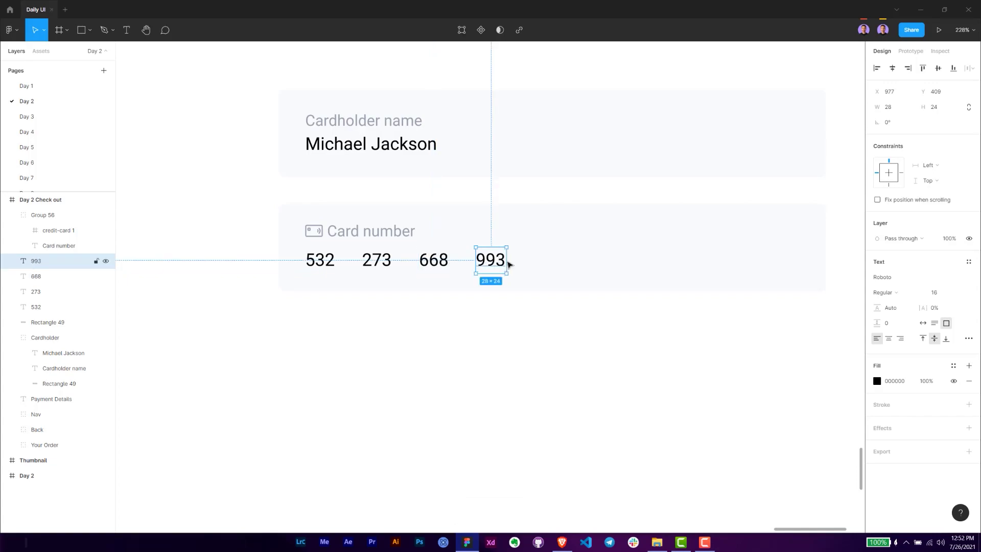
{"action": "left_click", "coordinate": [600, 327]}
Step: Add a 14 px grey 9CA3AF '03 / 2023 / 596' entry on the right
{"action": "scroll", "coordinate": [373, 264], "scroll_direction": "right", "scroll_amount": 3}
{"action": "left_click_drag", "start_coordinate": [374, 264], "coordinate": [497, 254]}
{"action": "type", "text": "03"}
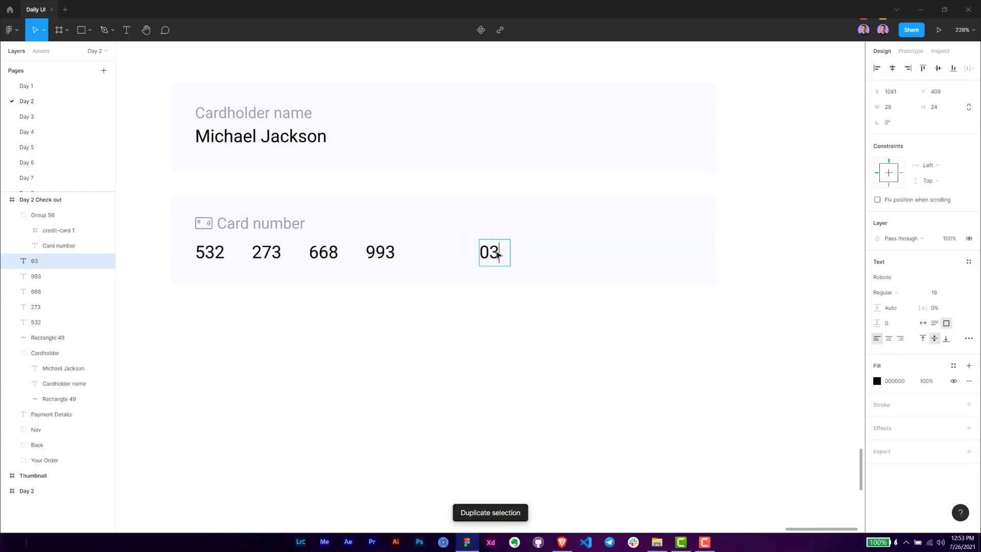
{"action": "type", "text": " /"}
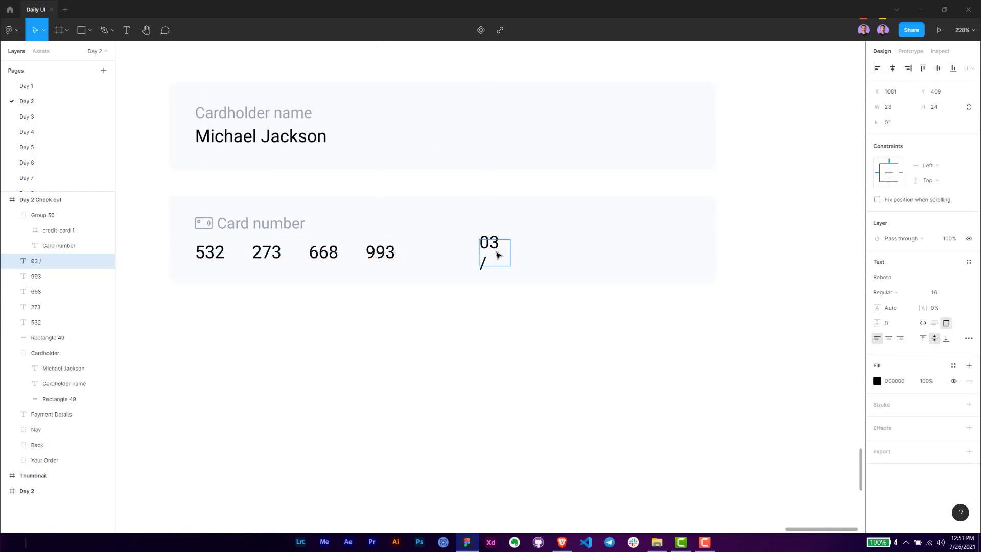
{"action": "type", "text": " 2023 / 596"}
{"action": "key", "text": "Escape"}
{"action": "left_click_drag", "start_coordinate": [510, 252], "coordinate": [602, 253]}
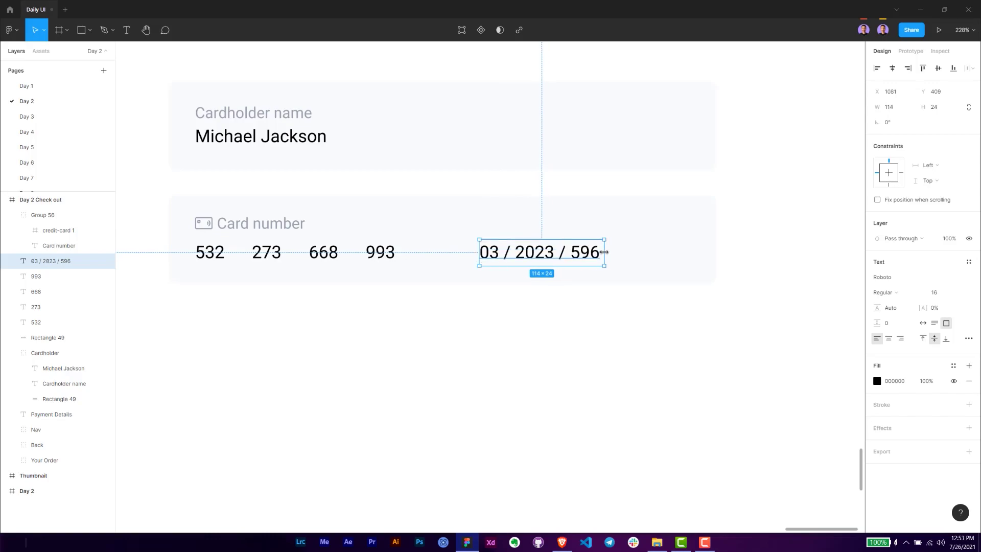
{"action": "left_click", "coordinate": [939, 293]}
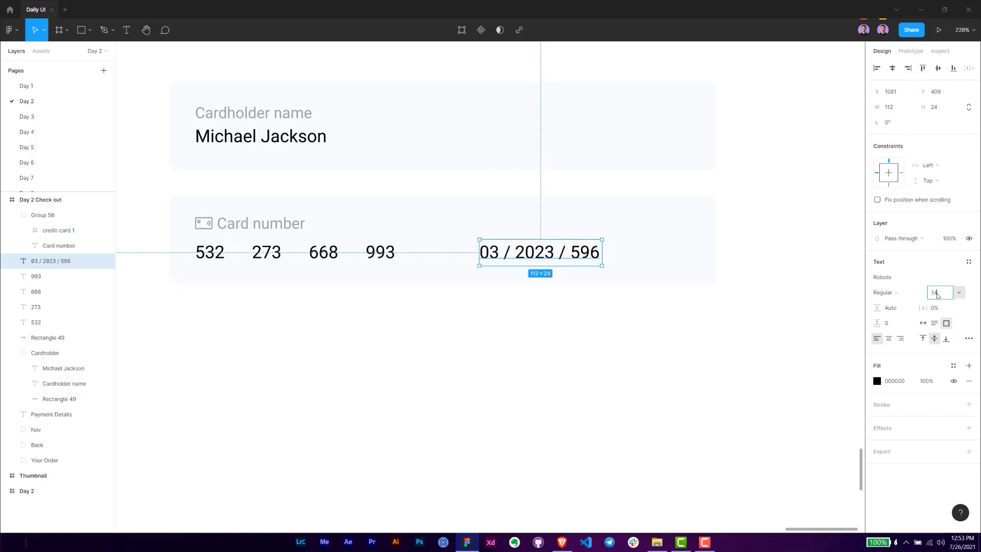
{"action": "type", "text": "14"}
{"action": "key", "text": "Return"}
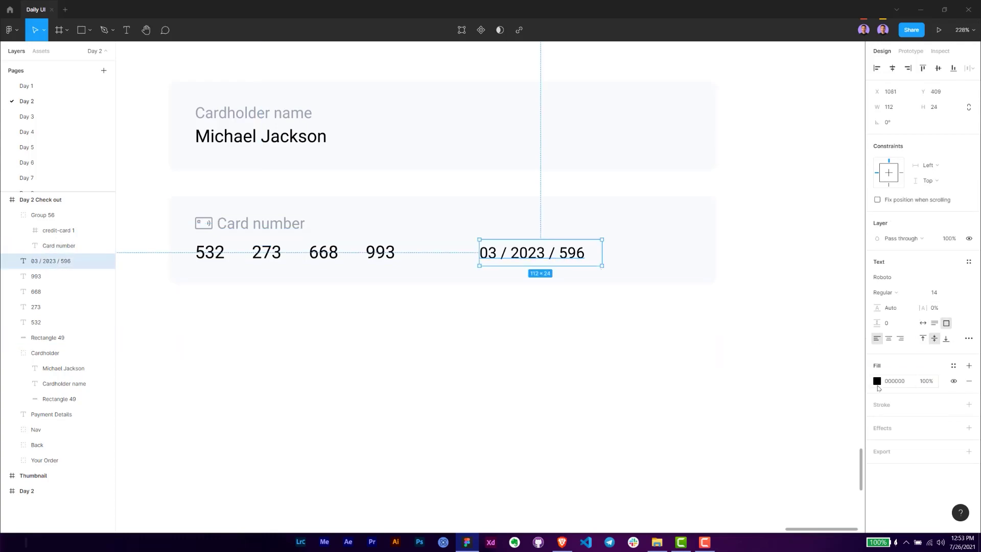
{"action": "left_click", "coordinate": [904, 387]}
{"action": "type", "text": "9CA3AF"}
{"action": "key", "text": "Return"}
{"action": "left_click_drag", "start_coordinate": [603, 253], "coordinate": [588, 250]}
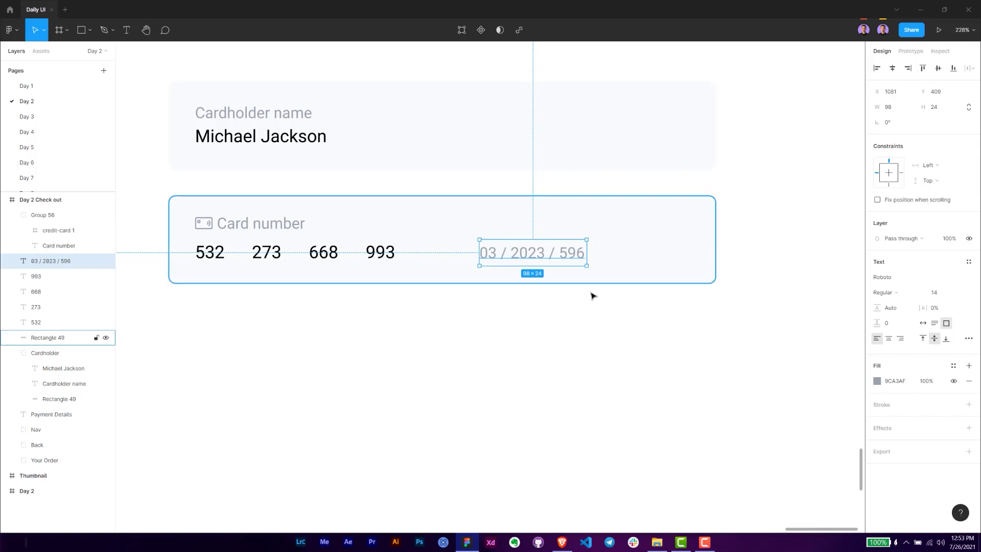
Step: Shift the 03 / 2023 / 596 expiry text further right within the card field
{"action": "scroll", "coordinate": [528, 311], "scroll_direction": "down", "scroll_amount": 1}
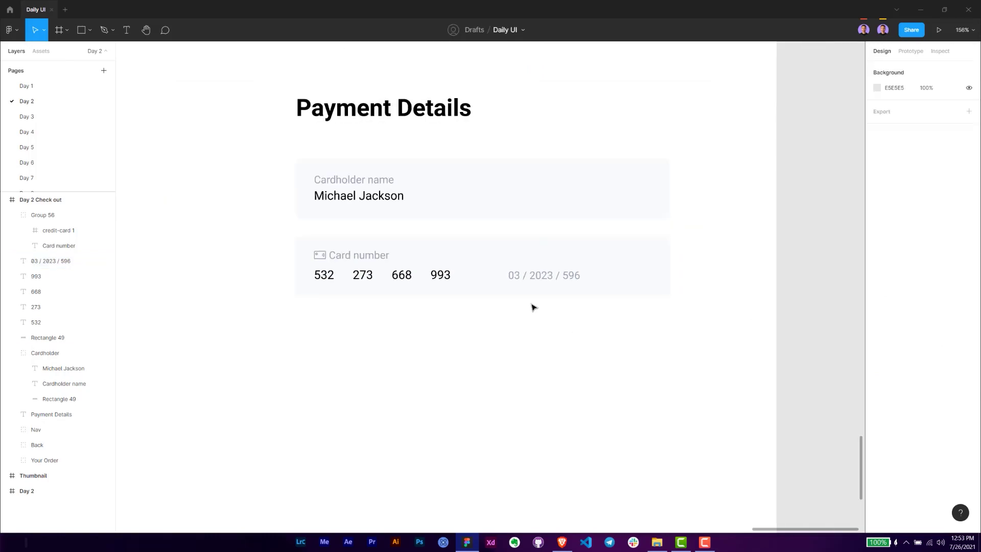
{"action": "left_click", "coordinate": [544, 276]}
{"action": "left_click_drag", "start_coordinate": [556, 282], "coordinate": [588, 283]}
{"action": "key", "text": "Right"}
{"action": "key", "text": "Right"}
{"action": "key", "text": "Right"}
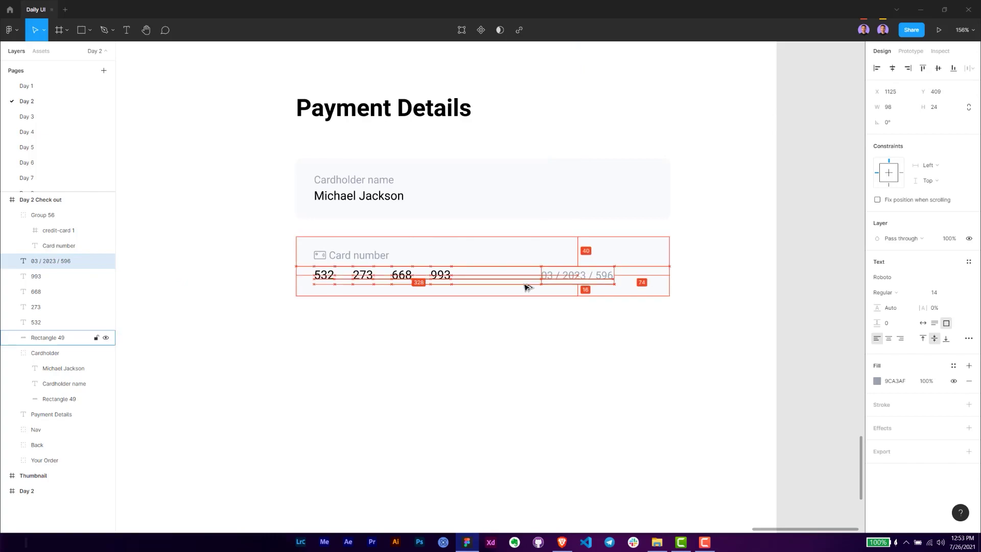
{"action": "left_click", "coordinate": [557, 318]}
Step: Group all the card number field's layers and name the group Card Number
{"action": "scroll", "coordinate": [568, 324], "scroll_direction": "up", "scroll_amount": 2}
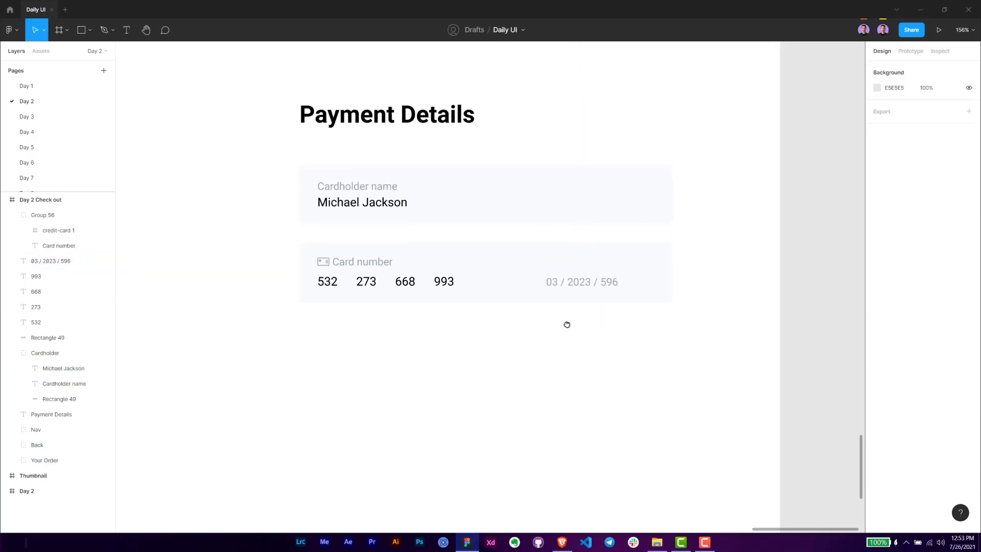
{"action": "left_click_drag", "start_coordinate": [685, 353], "coordinate": [311, 256]}
{"action": "key", "text": "ctrl+g"}
{"action": "double_click", "coordinate": [45, 215]}
{"action": "type", "text": "Card line"}
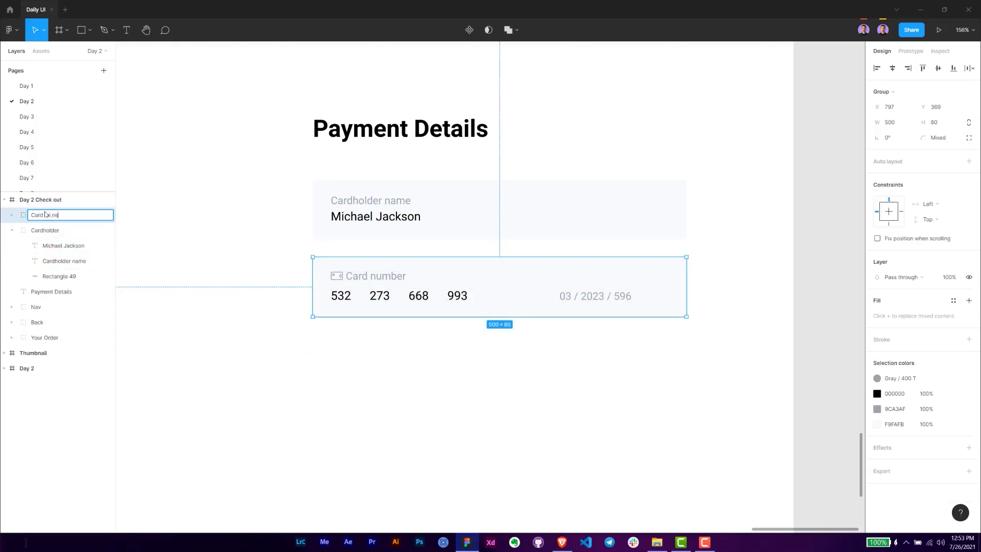
{"action": "left_click", "coordinate": [150, 225]}
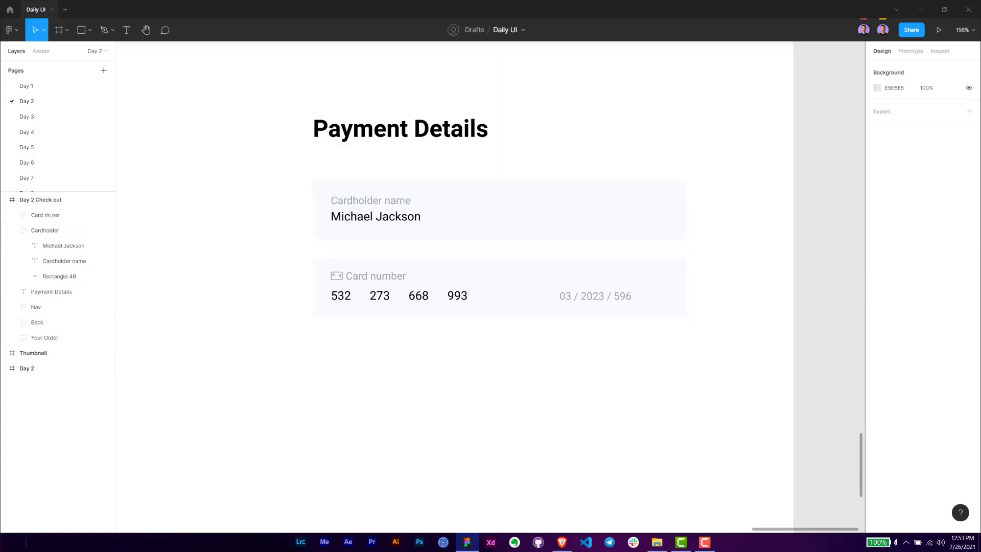
{"action": "double_click", "coordinate": [51, 216]}
{"action": "key", "text": "Right"}
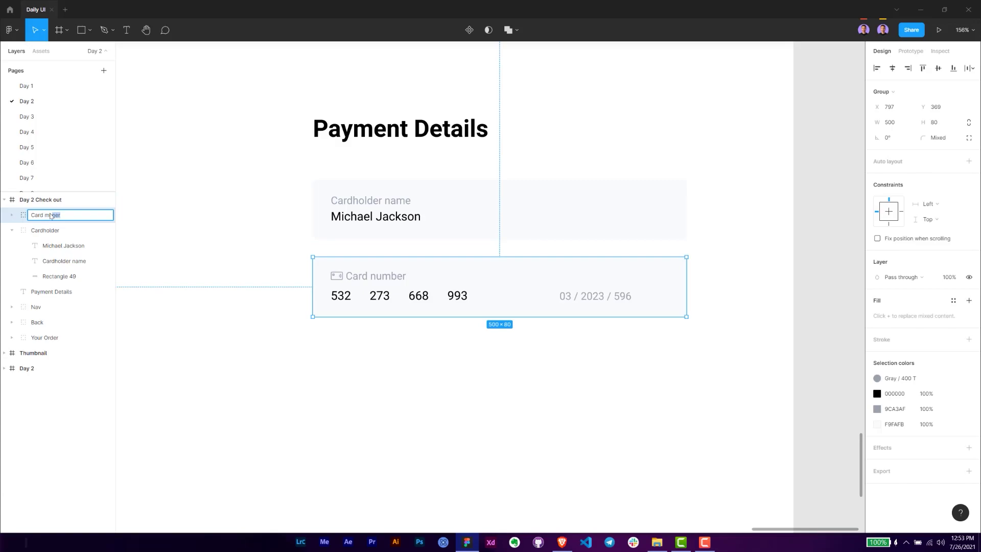
{"action": "type", "text": "Number"}
{"action": "key", "text": "Return"}
{"action": "left_click", "coordinate": [12, 230]}
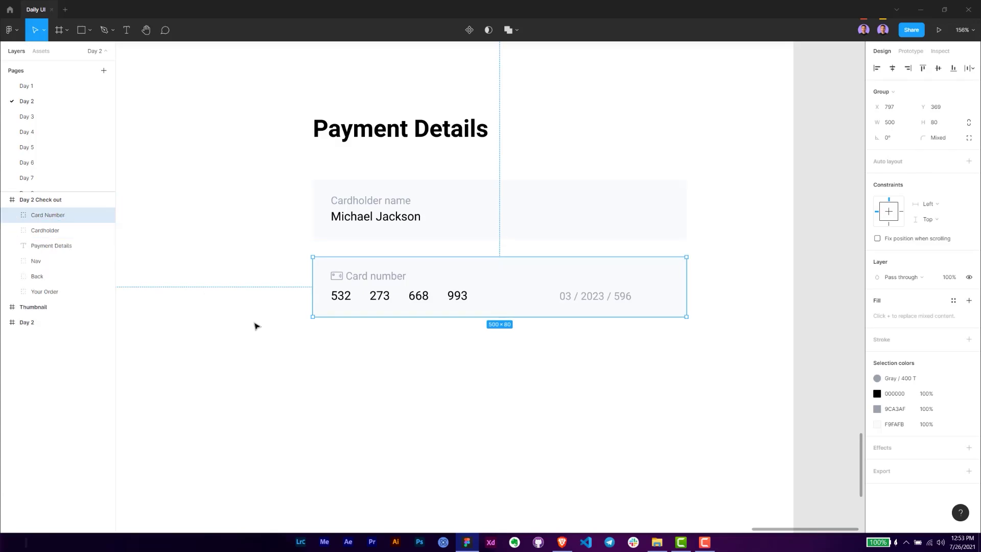
{"action": "left_click", "coordinate": [318, 367]}
Step: Paste the 16×16 Check icon copied from the browser into the design
{"action": "key", "text": "alt+Tab"}
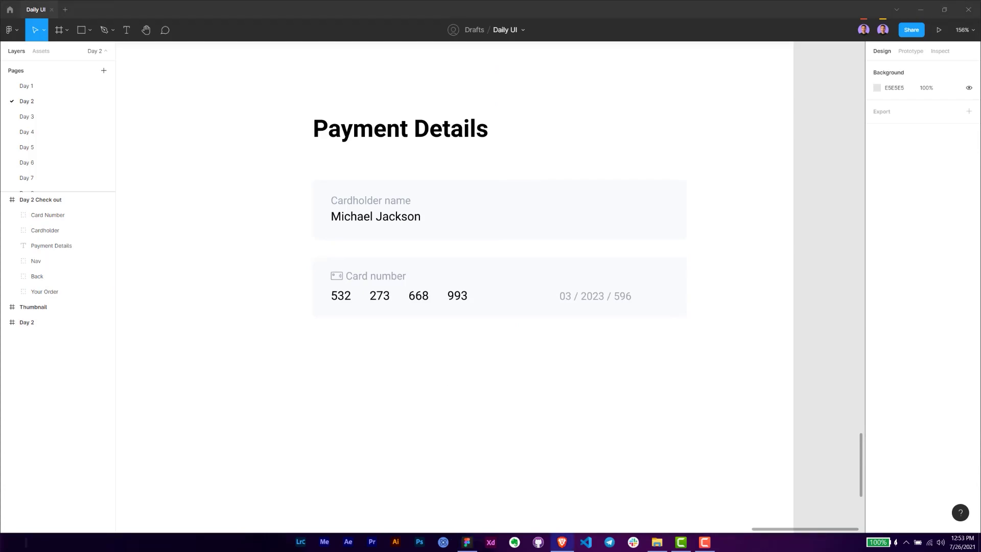
{"action": "key", "text": "alt+Tab"}
{"action": "key", "text": "ctrl+v"}
Step: Place the Check icon below the card number field and paste the save-card label beside it
{"action": "left_click_drag", "start_coordinate": [489, 285], "coordinate": [315, 335]}
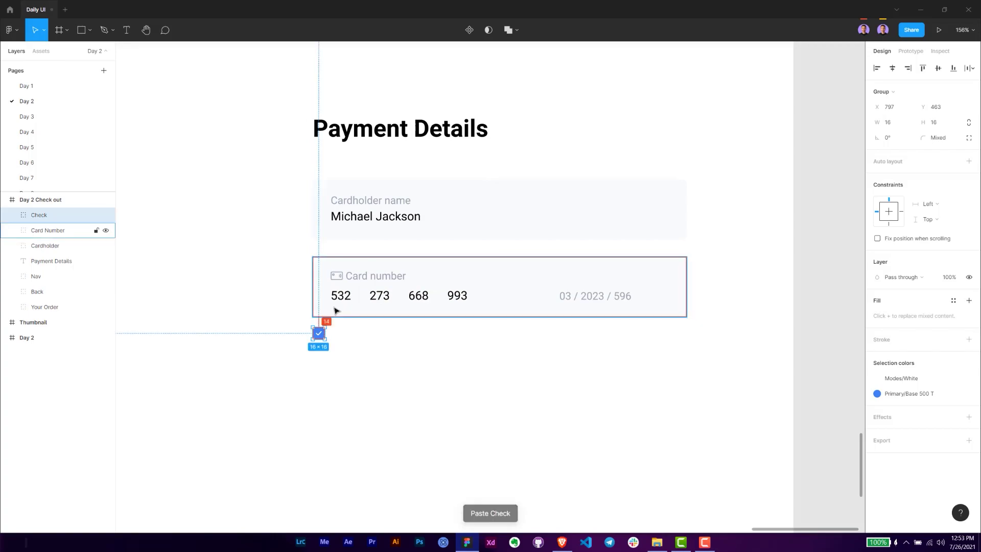
{"action": "key", "text": "Up"}
{"action": "key", "text": "Up"}
{"action": "key", "text": "alt+Tab"}
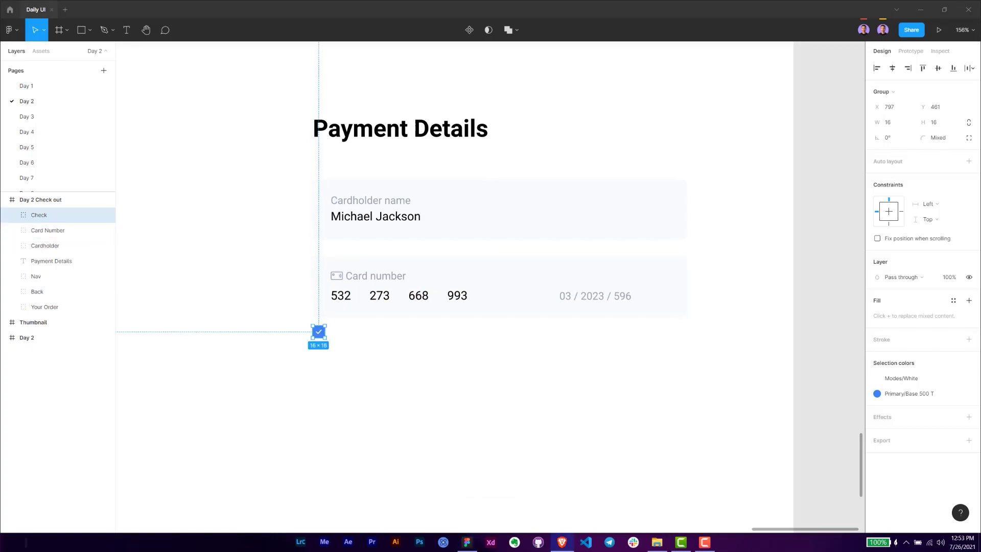
{"action": "key", "text": "alt+Tab"}
{"action": "key", "text": "ctrl+v"}
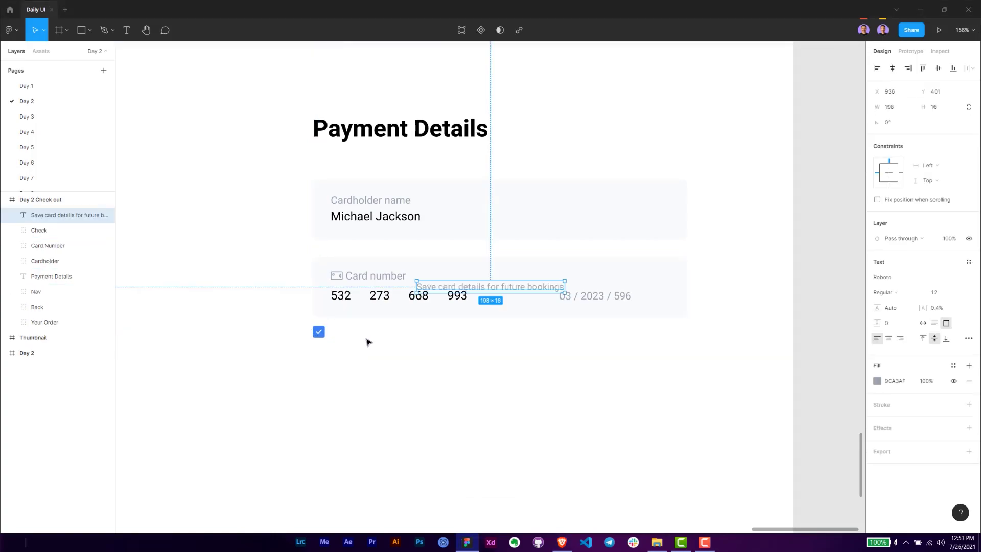
{"action": "left_click_drag", "start_coordinate": [481, 290], "coordinate": [350, 334]}
{"action": "key", "text": "Down"}
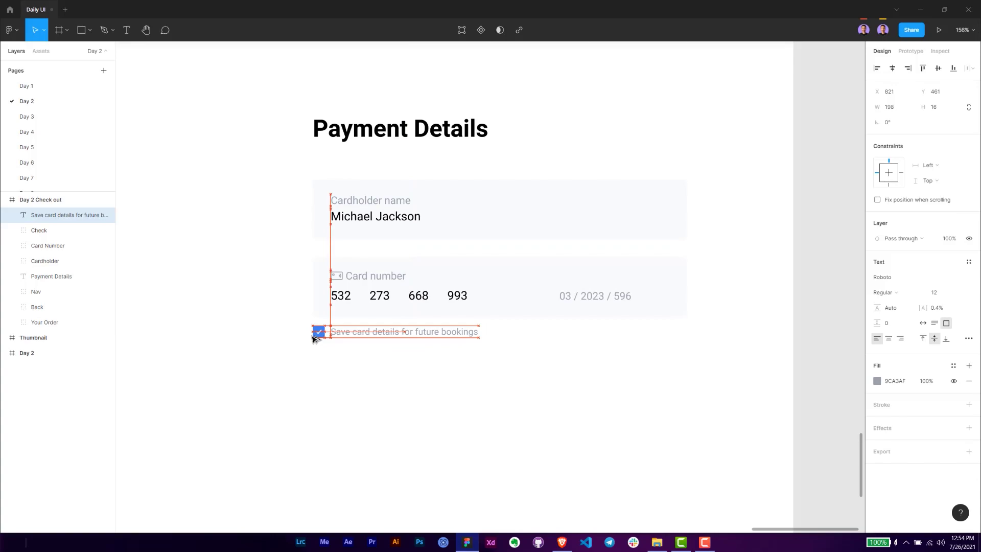
Step: End the label with a period, 'Save card details for future bookings.', and widen it to one line
{"action": "scroll", "coordinate": [314, 339], "scroll_direction": "up", "scroll_amount": 5}
{"action": "left_click", "coordinate": [430, 350]}
{"action": "left_click", "coordinate": [600, 333]}
{"action": "double_click", "coordinate": [600, 333]}
{"action": "key", "text": "Right"}
{"action": "type", "text": "."}
{"action": "key", "text": "Escape"}
{"action": "mouse_move", "coordinate": [631, 326]}
{"action": "left_mouse_down"}
{"action": "mouse_move", "coordinate": [741, 324]}
{"action": "mouse_move", "coordinate": [636, 325]}
{"action": "left_mouse_up"}
{"action": "left_click", "coordinate": [586, 362]}
{"action": "scroll", "coordinate": [545, 375], "scroll_direction": "down", "scroll_amount": 5}
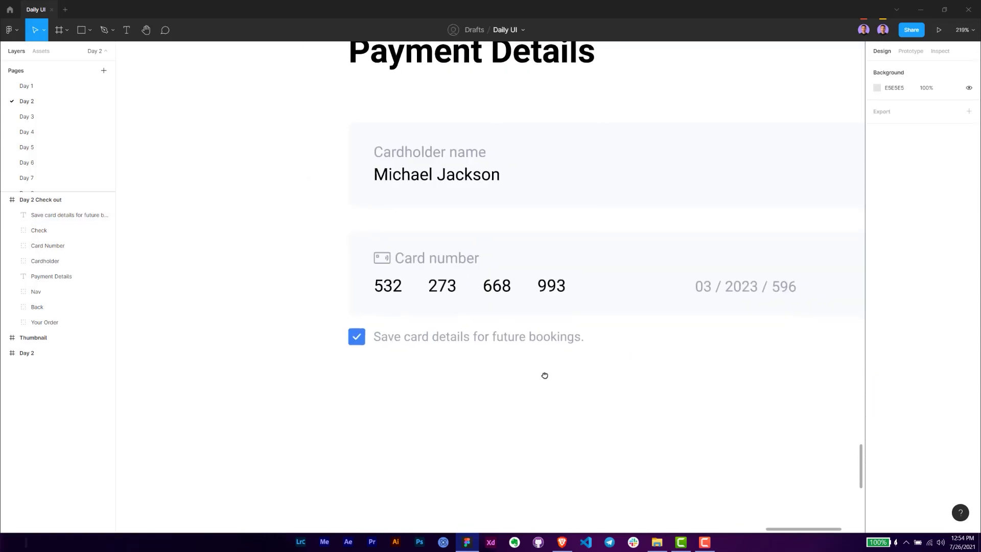
{"action": "left_click", "coordinate": [371, 348]}
Step: Group the Card Number field, Check icon and save-card text into a group named Card Info
{"action": "left_click", "coordinate": [379, 366]}
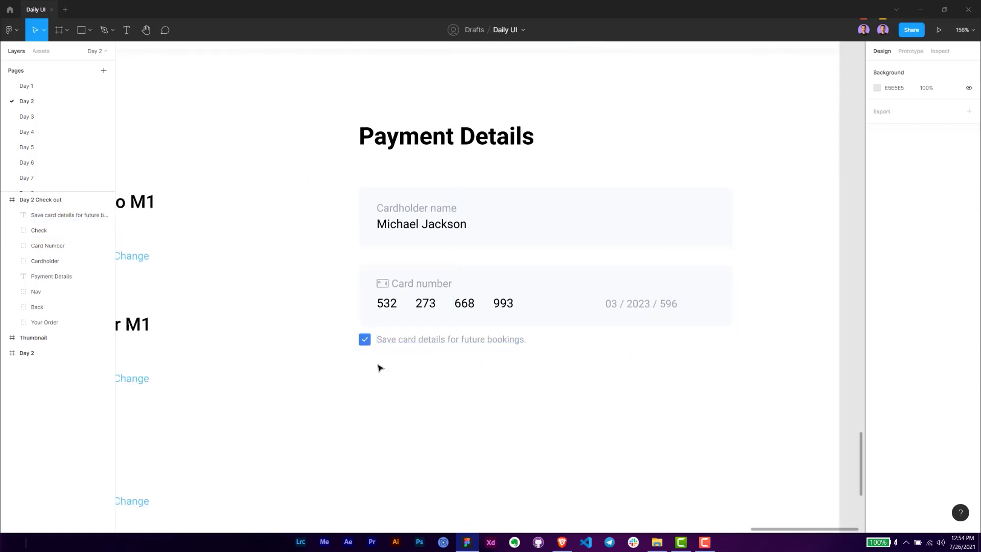
{"action": "scroll", "coordinate": [398, 365], "scroll_direction": "up", "scroll_amount": 2}
{"action": "scroll", "coordinate": [396, 364], "scroll_direction": "up", "scroll_amount": 1}
{"action": "left_click", "coordinate": [397, 332]}
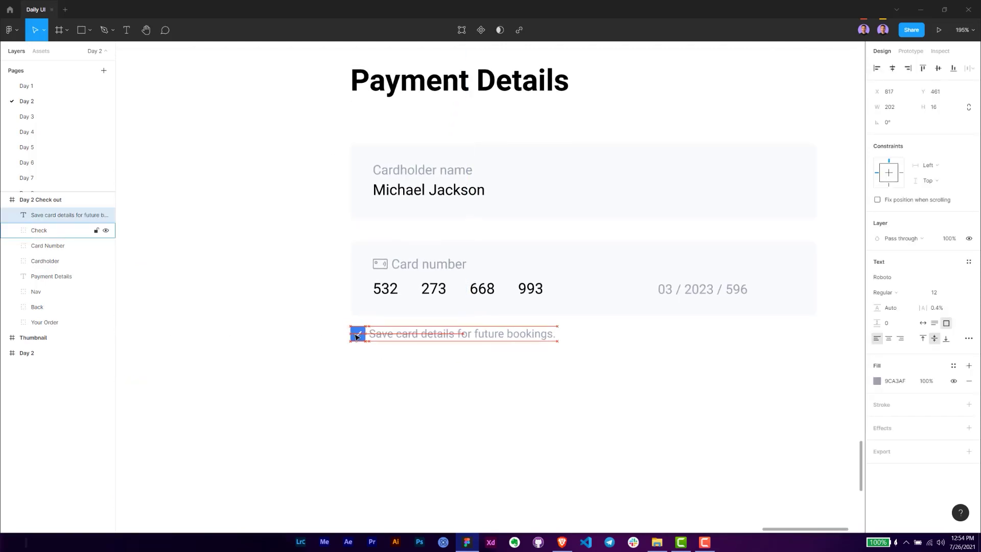
{"action": "left_click", "coordinate": [436, 370]}
{"action": "scroll", "coordinate": [466, 373], "scroll_direction": "down", "scroll_amount": 3}
{"action": "scroll", "coordinate": [475, 339], "scroll_direction": "up", "scroll_amount": 2}
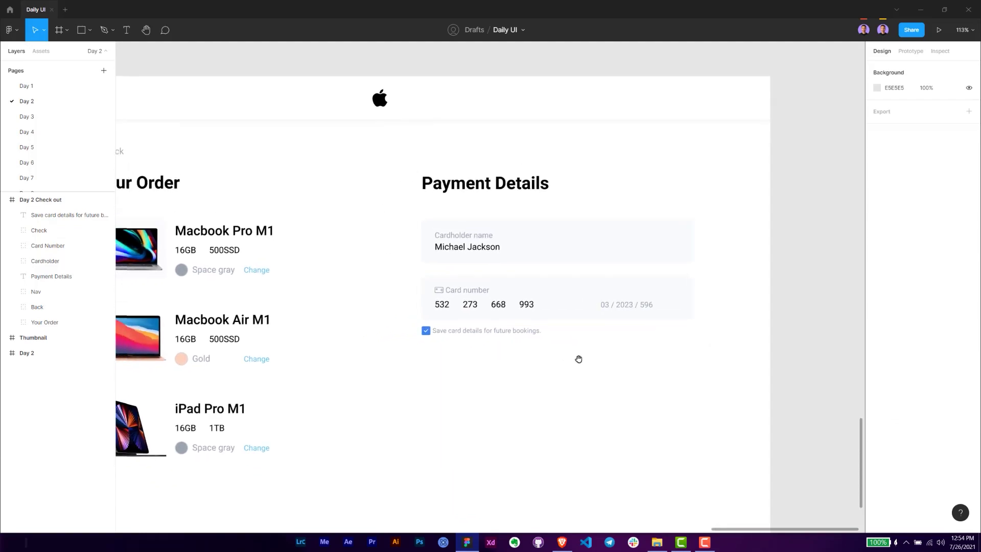
{"action": "left_click_drag", "start_coordinate": [387, 294], "coordinate": [274, 254]}
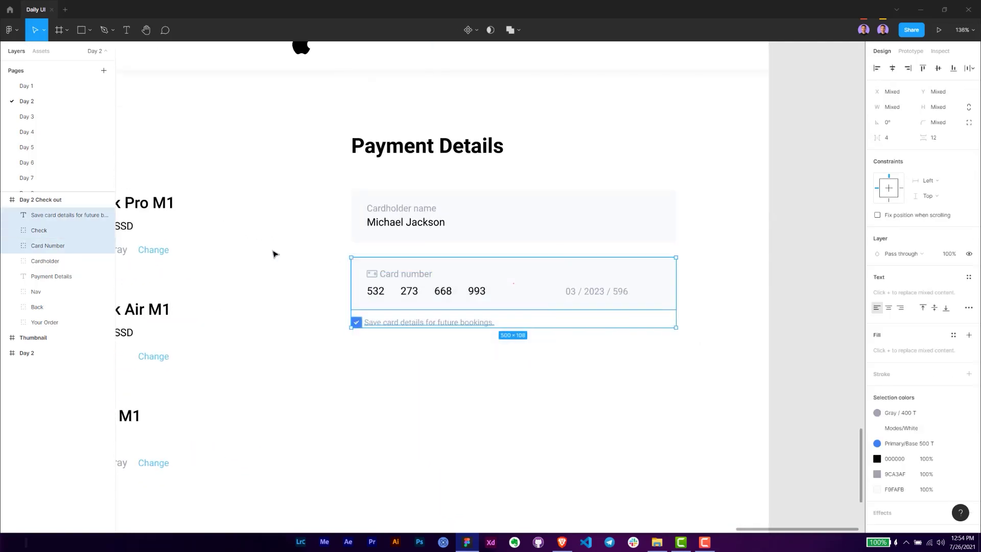
{"action": "key", "text": "ctrl+g"}
{"action": "double_click", "coordinate": [42, 218]}
{"action": "type", "text": "C"}
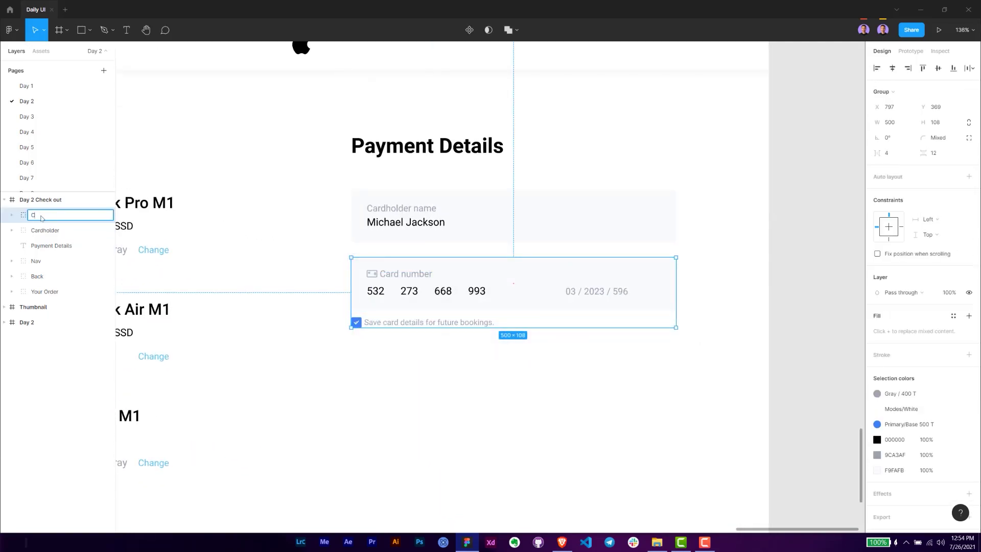
{"action": "key", "text": "Return"}
{"action": "left_click", "coordinate": [510, 368]}
{"action": "left_click_drag", "start_coordinate": [510, 368], "coordinate": [461, 316]}
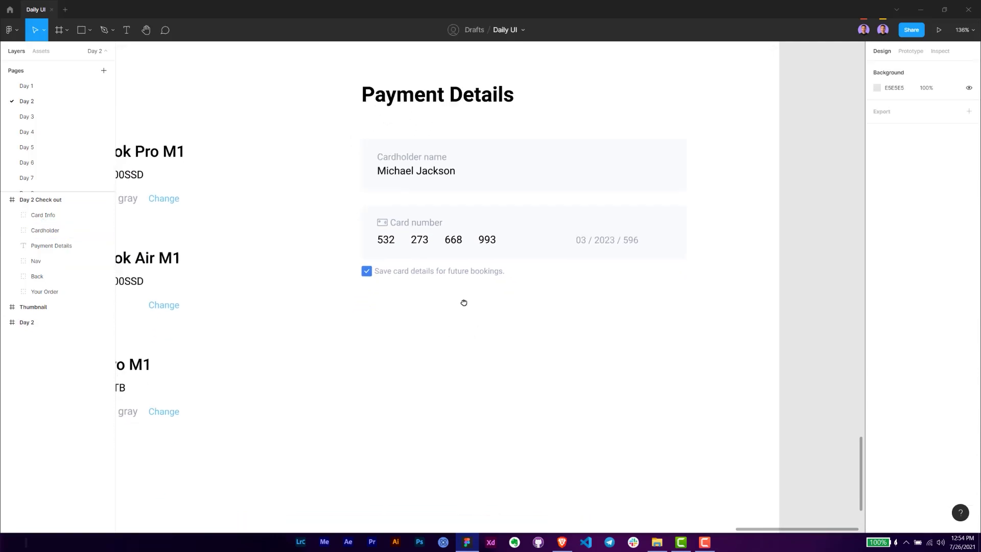
{"action": "scroll", "coordinate": [461, 315], "scroll_direction": "down", "scroll_amount": 1}
Step: Add a 'Billing Details' text heading under the checkbox at 24 px font size
{"action": "key", "text": "t"}
{"action": "left_click", "coordinate": [376, 274]}
{"action": "type", "text": "Billing Details"}
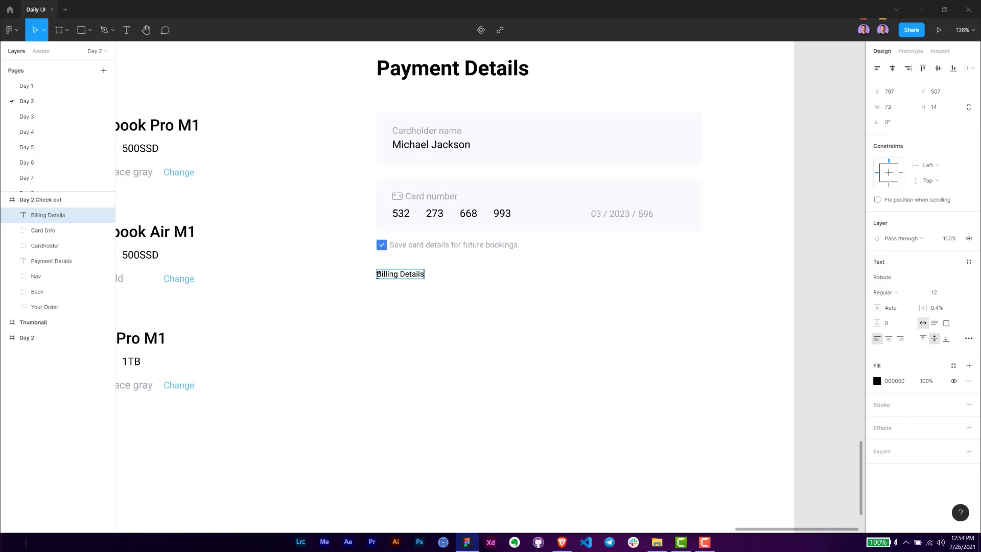
{"action": "key", "text": "Escape"}
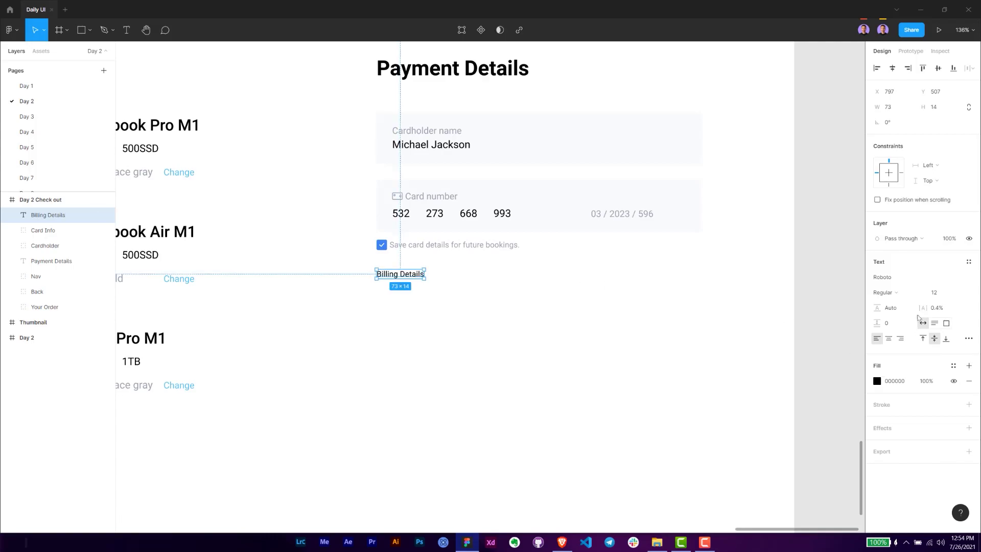
{"action": "left_click", "coordinate": [941, 293]}
{"action": "type", "text": "24"}
{"action": "key", "text": "Return"}
{"action": "key", "text": "Down"}
{"action": "key", "text": "Down"}
{"action": "key", "text": "Down"}
{"action": "key", "text": "Down"}
{"action": "key", "text": "Down"}
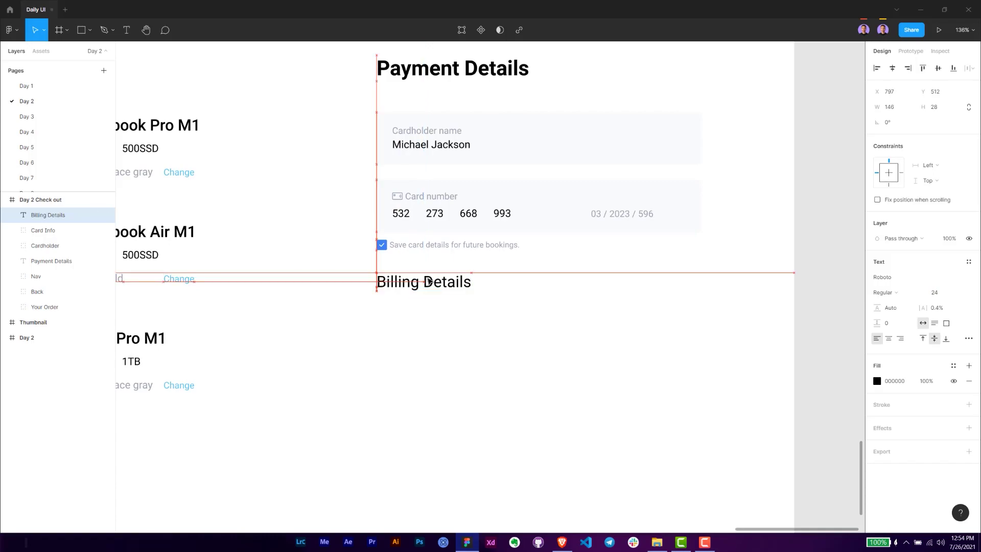
{"action": "key", "text": "Up"}
{"action": "key", "text": "Up"}
{"action": "key", "text": "Up"}
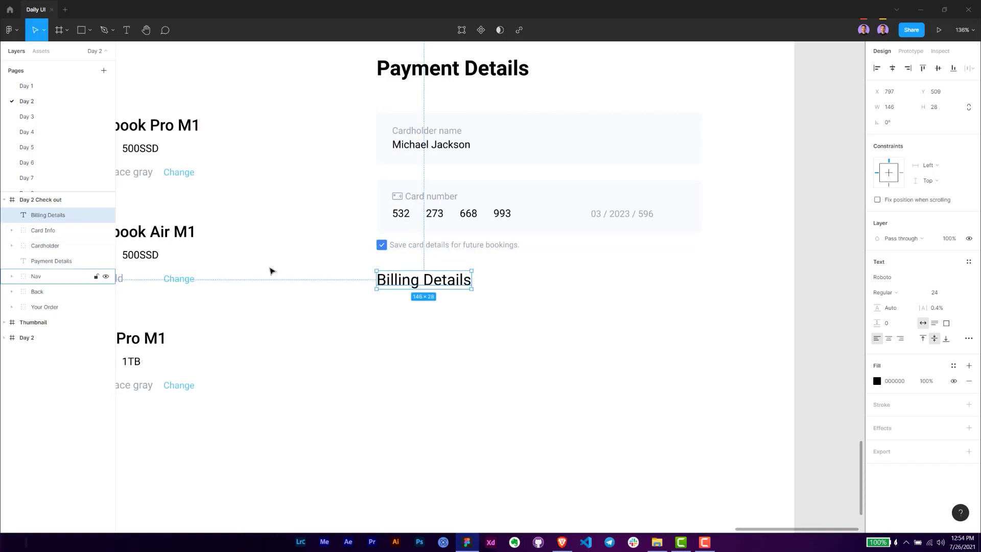
{"action": "scroll", "coordinate": [460, 296], "scroll_direction": "down", "scroll_amount": 2}
Step: Duplicate the cardholder field box below Billing Details and set its width to 220
{"action": "left_click", "coordinate": [547, 158]}
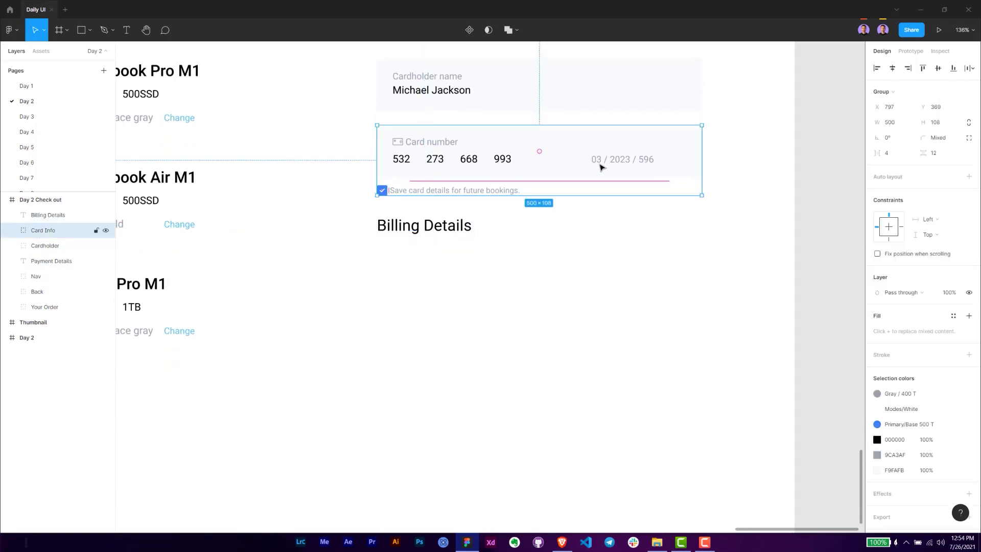
{"action": "double_click", "coordinate": [624, 95]}
{"action": "key", "text": "ctrl+d"}
{"action": "left_click_drag", "start_coordinate": [599, 91], "coordinate": [599, 283]}
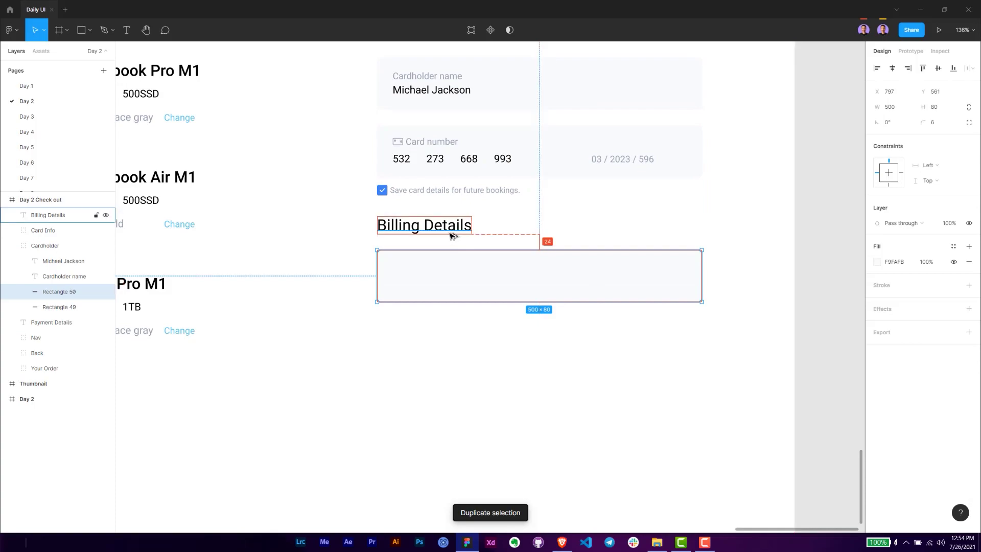
{"action": "scroll", "coordinate": [445, 296], "scroll_direction": "up", "scroll_amount": 1}
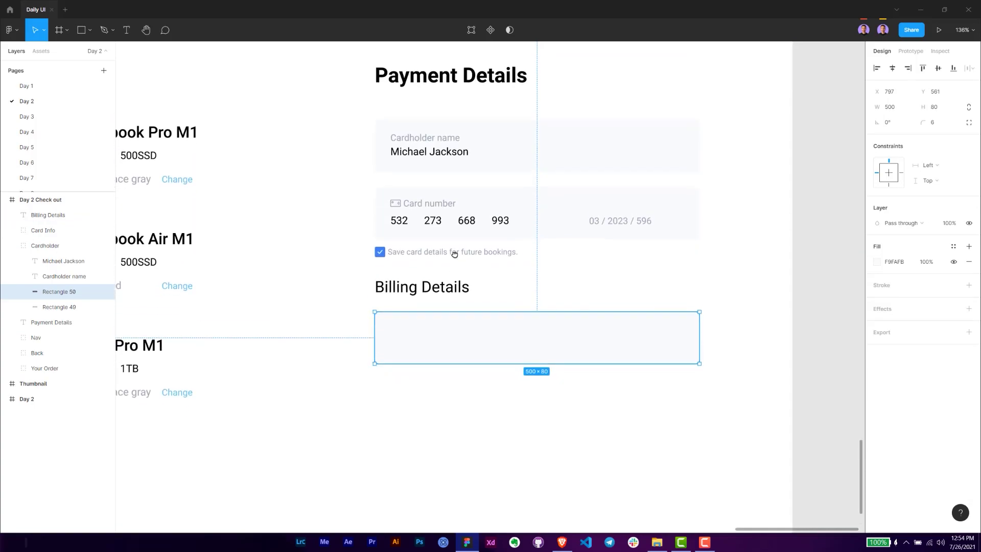
{"action": "scroll", "coordinate": [452, 274], "scroll_direction": "down", "scroll_amount": 1}
{"action": "key", "text": "alt+Tab"}
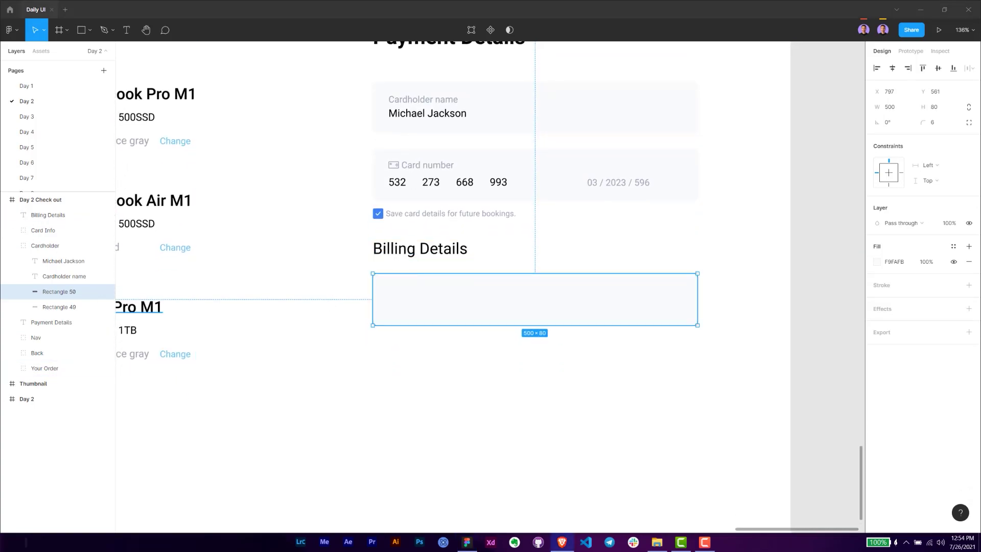
{"action": "left_click", "coordinate": [656, 285]}
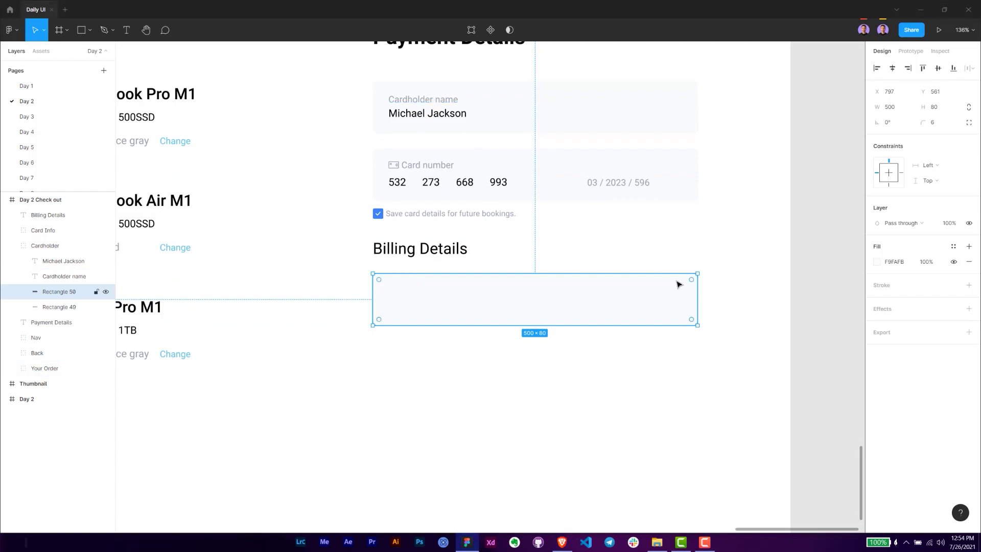
{"action": "left_click_drag", "start_coordinate": [699, 290], "coordinate": [605, 290]}
{"action": "left_click", "coordinate": [880, 106]}
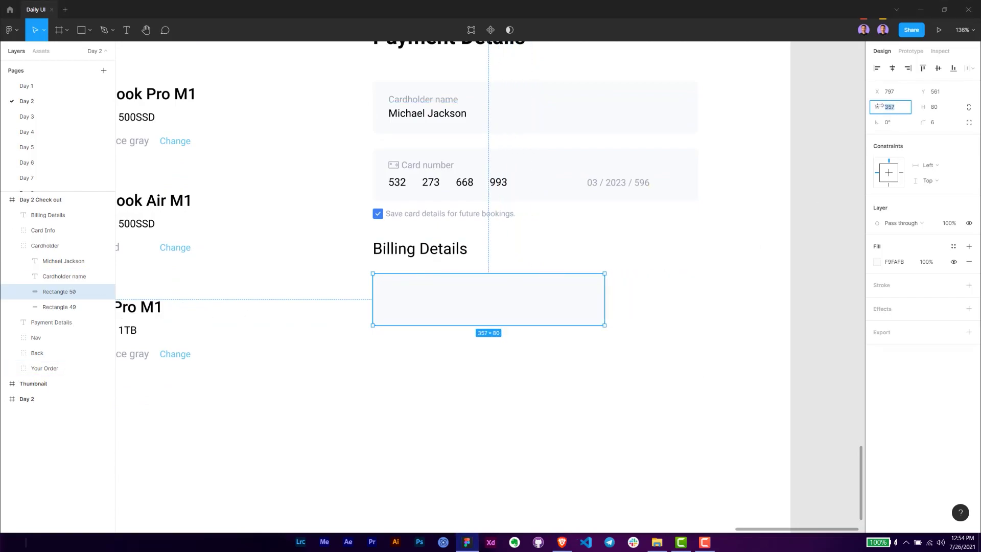
{"action": "key", "text": "Return"}
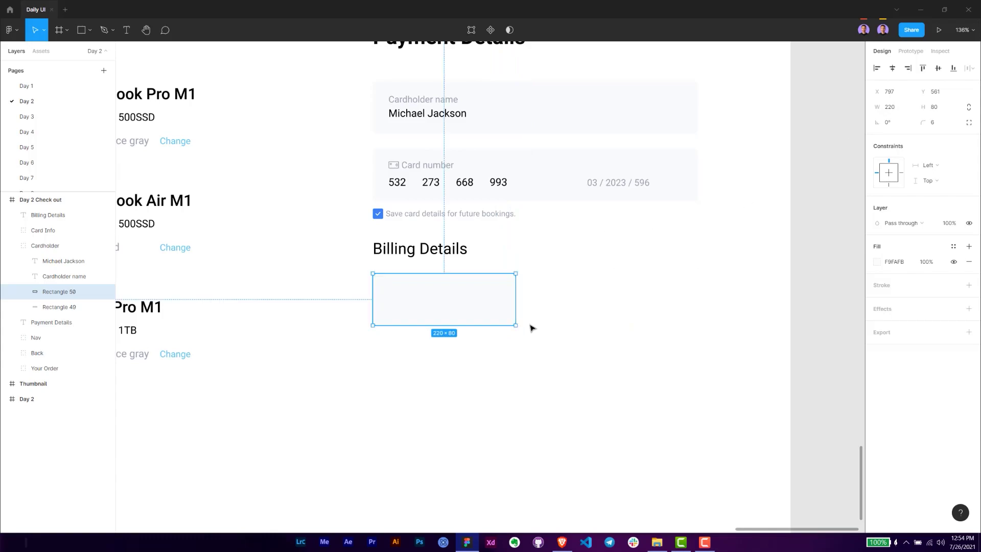
{"action": "left_click", "coordinate": [438, 353]}
Step: Cut the new box out of the Cardholder group and paste it at the frame's top level
{"action": "scroll", "coordinate": [438, 353], "scroll_direction": "up", "scroll_amount": 3}
{"action": "left_click", "coordinate": [400, 271]}
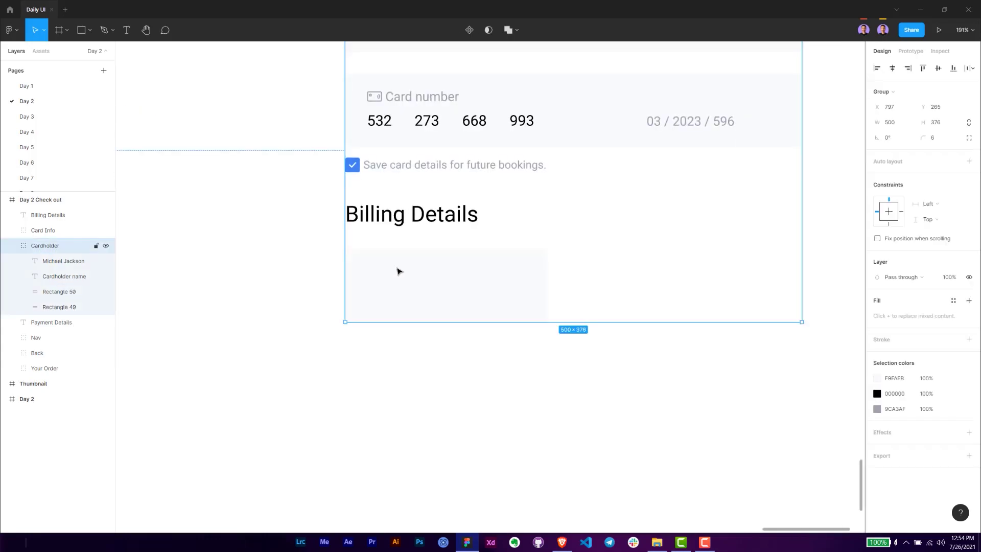
{"action": "double_click", "coordinate": [447, 288]}
{"action": "key", "text": "ctrl+x"}
{"action": "key", "text": "ctrl+v"}
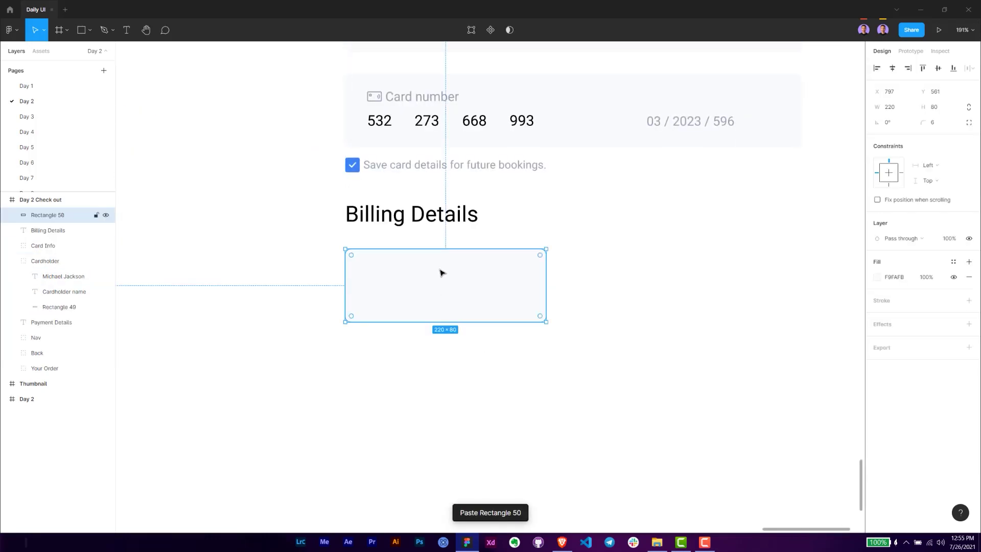
{"action": "scroll", "coordinate": [351, 276], "scroll_direction": "up", "scroll_amount": 1}
Step: Type a 'Street Address' label inside the new box at 14 px font size
{"action": "key", "text": "t"}
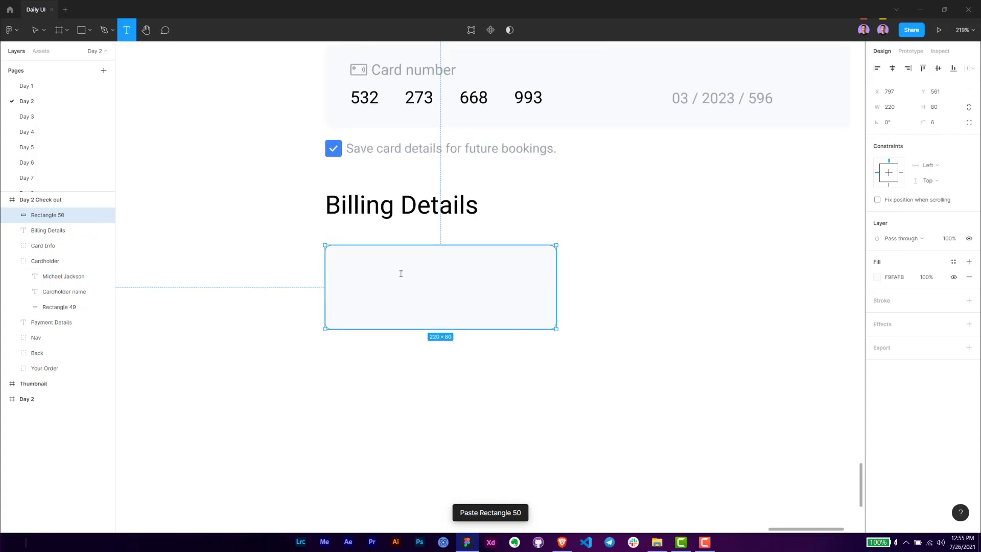
{"action": "left_click", "coordinate": [376, 263]}
{"action": "type", "text": "s"}
{"action": "type", "text": "S"}
{"action": "key", "text": "BackSpace"}
{"action": "key", "text": "BackSpace"}
{"action": "type", "text": "Street "}
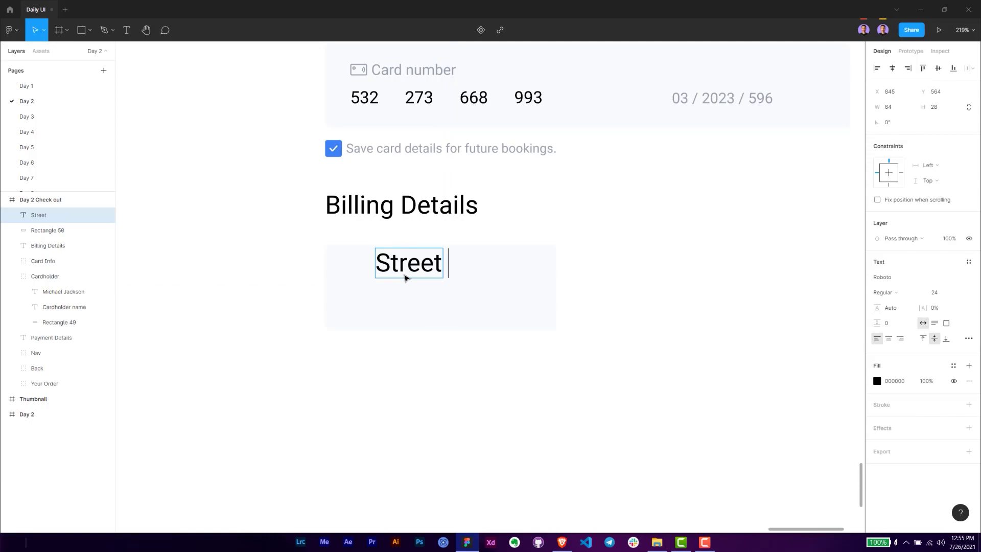
{"action": "type", "text": "Address"}
{"action": "key", "text": "Escape"}
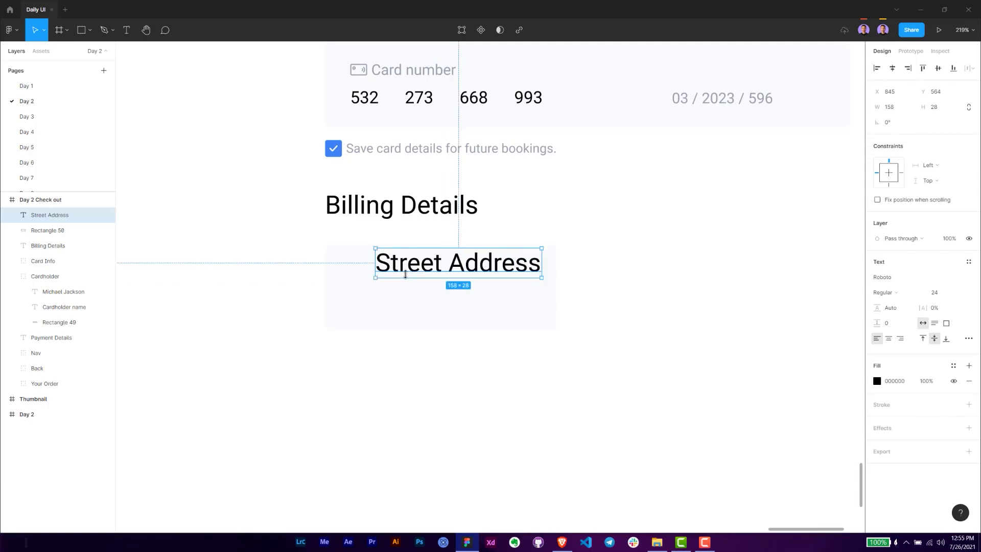
{"action": "left_click", "coordinate": [934, 292]}
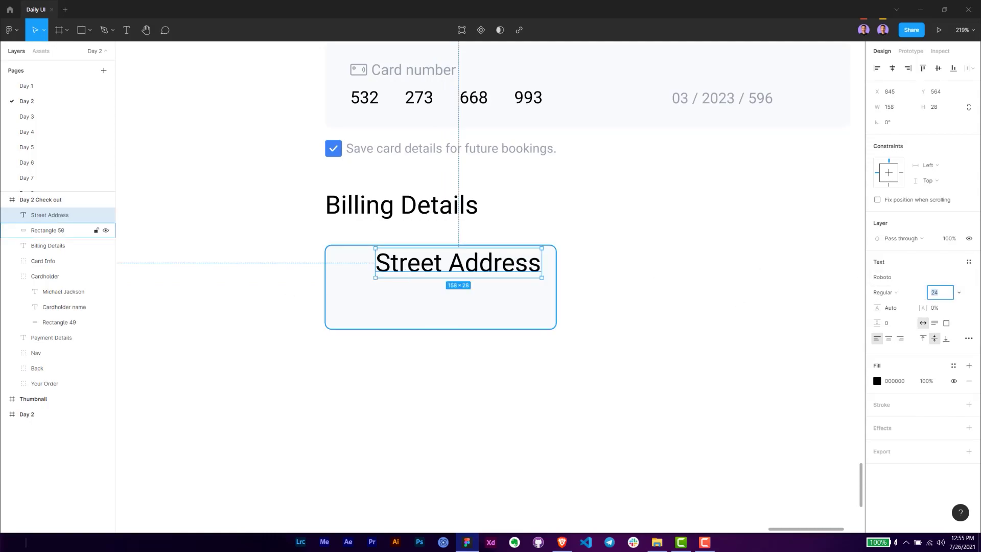
{"action": "left_click", "coordinate": [943, 294]}
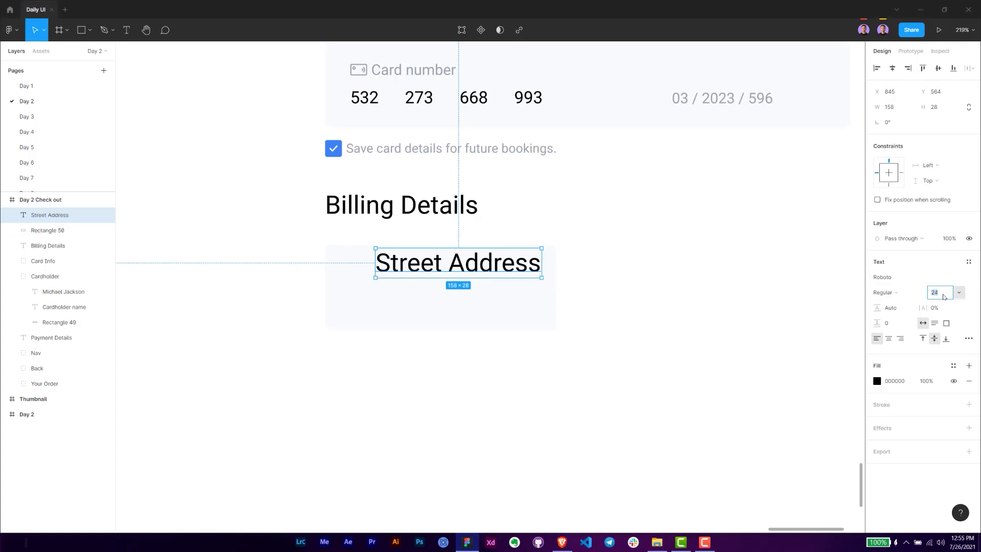
{"action": "key", "text": "Return"}
Step: Give the label the save-card text's grey 9CA3AF fill and move it to the box's left side
{"action": "scroll", "coordinate": [406, 256], "scroll_direction": "up", "scroll_amount": 3}
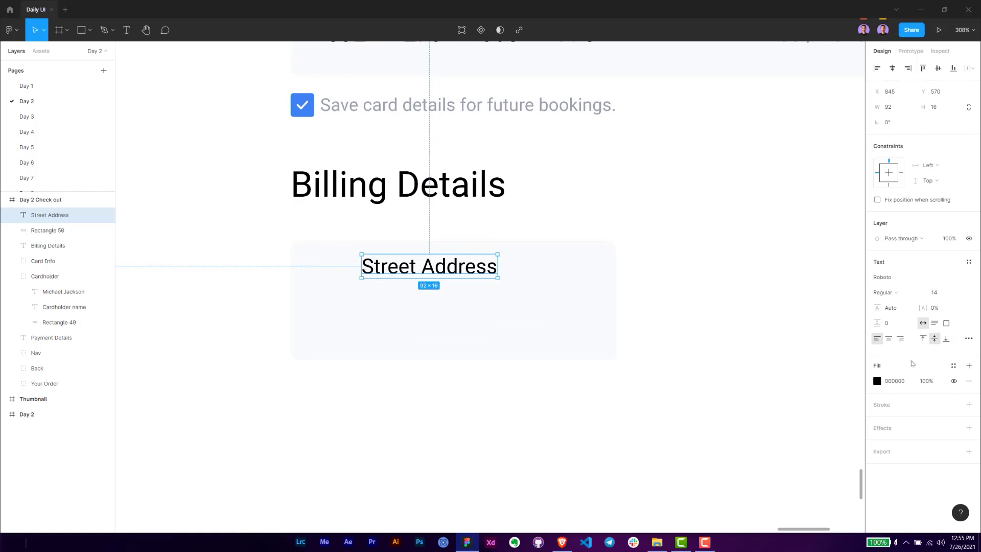
{"action": "left_click", "coordinate": [894, 381]}
{"action": "key", "text": "BackSpace"}
{"action": "key", "text": "Escape"}
{"action": "left_click", "coordinate": [404, 121]}
{"action": "left_click", "coordinate": [895, 381]}
{"action": "left_click", "coordinate": [49, 215]}
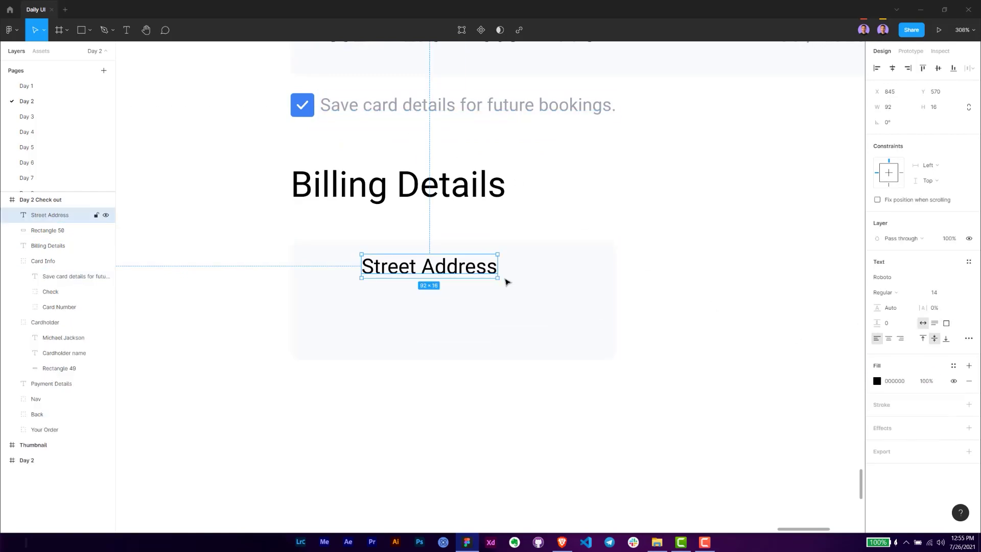
{"action": "left_click", "coordinate": [903, 382]}
{"action": "type", "text": "9CA3AF"}
{"action": "key", "text": "Return"}
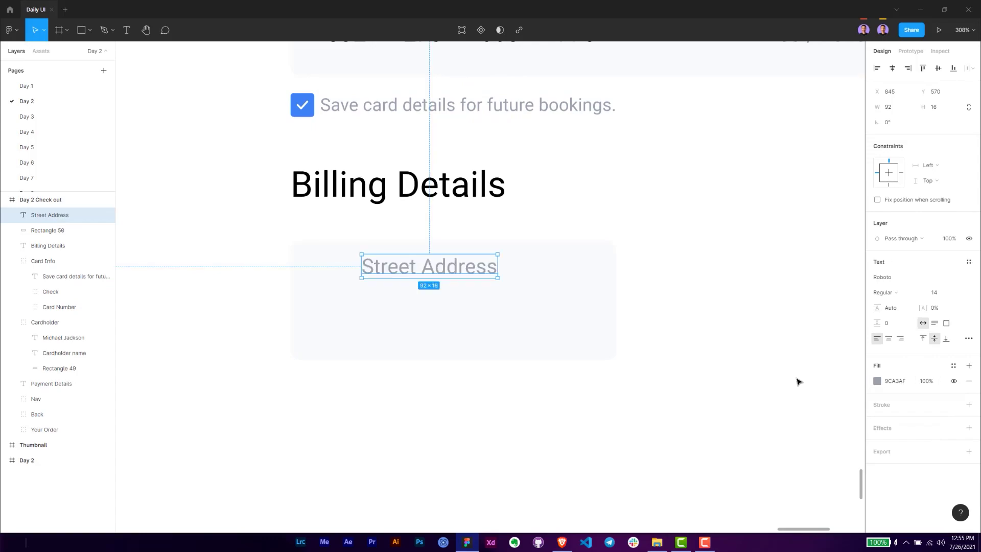
{"action": "left_click_drag", "start_coordinate": [434, 267], "coordinate": [384, 315]}
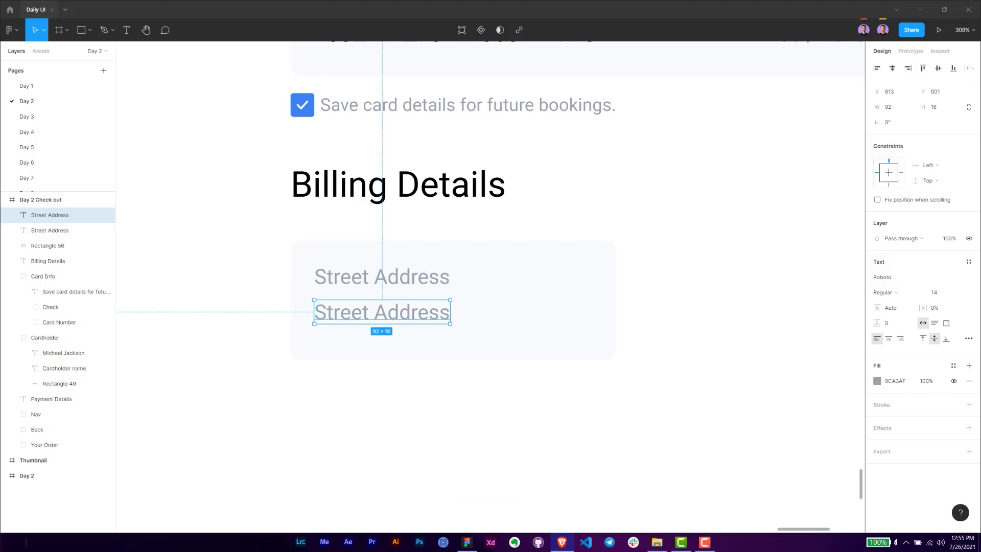
Step: Replace the lower copy with a sample street address in 16 px black 000000 text, 24 high
{"action": "double_click", "coordinate": [401, 313]}
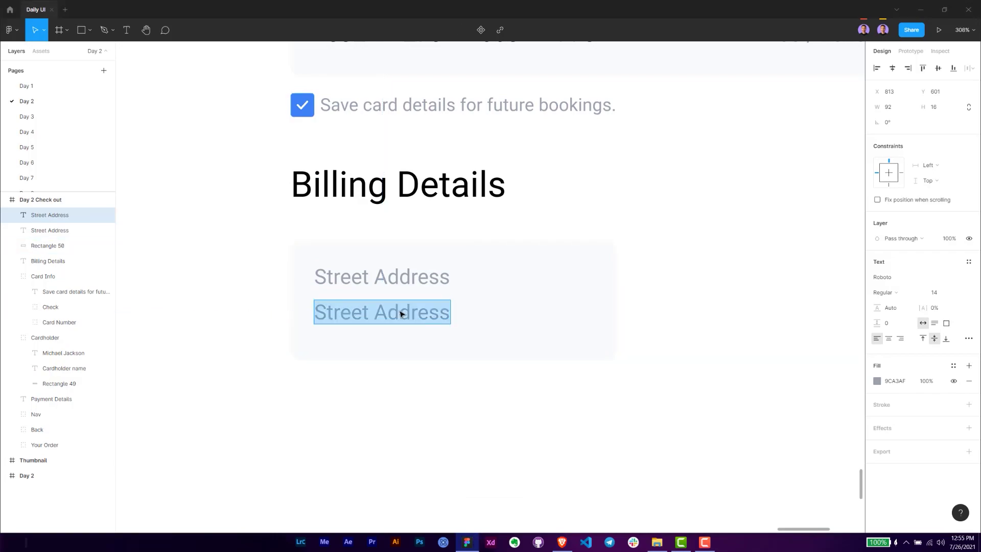
{"action": "type", "text": "16 S"}
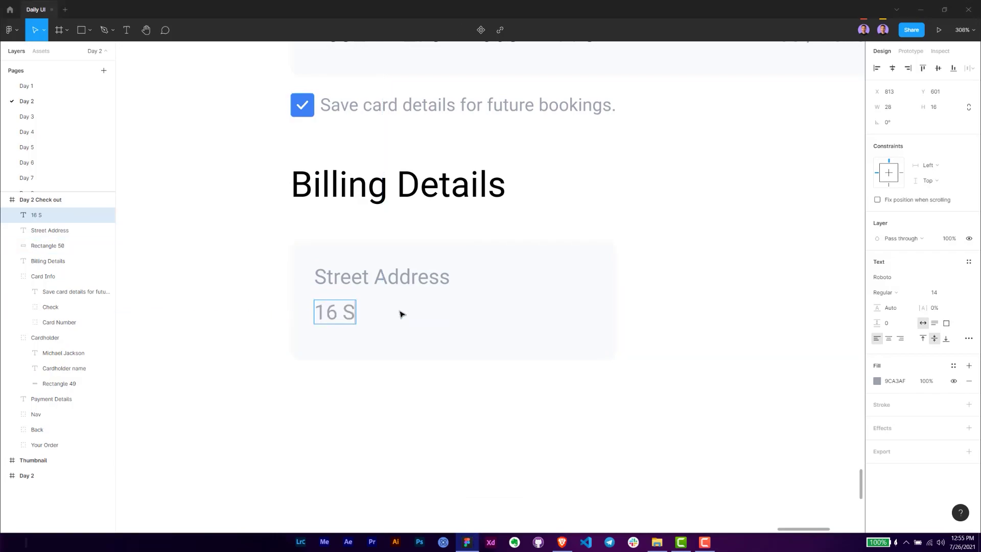
{"action": "type", "text": "t Abha"}
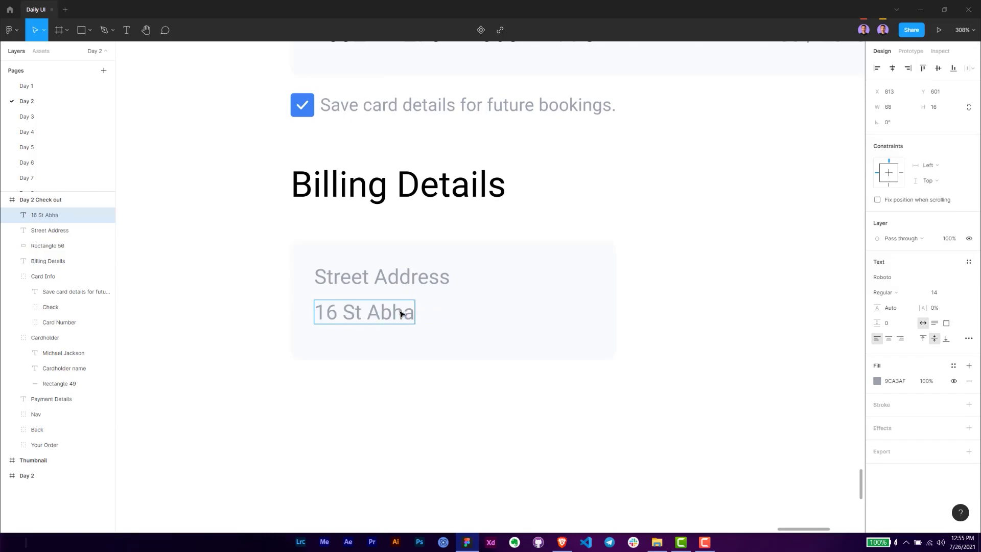
{"action": "type", "text": "z , Mad"}
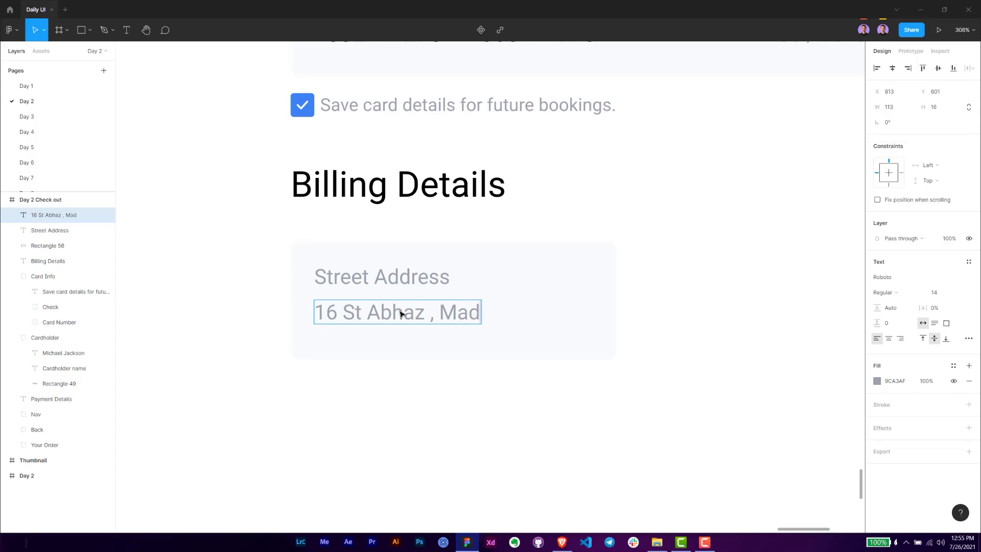
{"action": "key", "text": "Escape"}
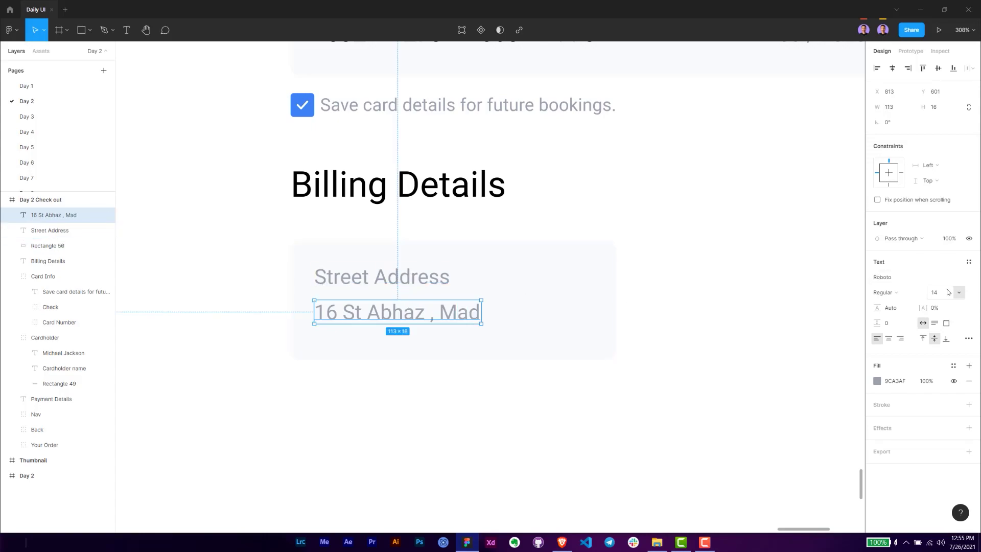
{"action": "type", "text": "16"}
{"action": "key", "text": "Return"}
{"action": "left_click", "coordinate": [904, 383]}
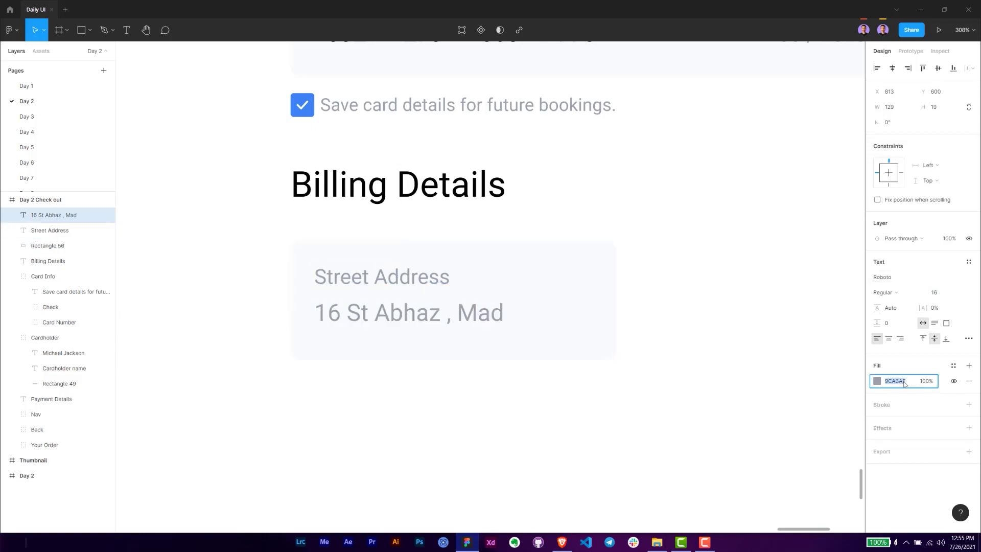
{"action": "type", "text": "000000"}
{"action": "key", "text": "Return"}
{"action": "left_click", "coordinate": [940, 111]}
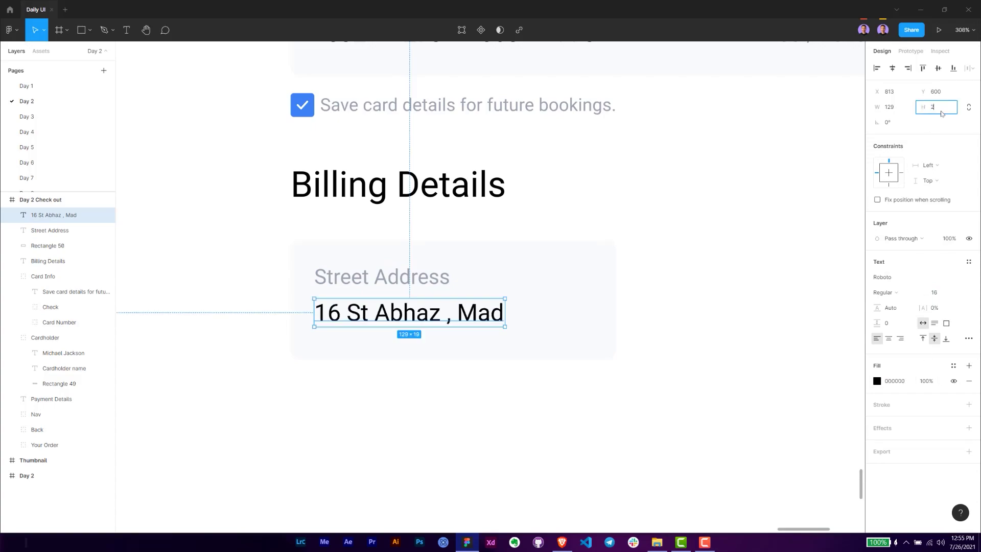
{"action": "type", "text": "24"}
{"action": "key", "text": "Return"}
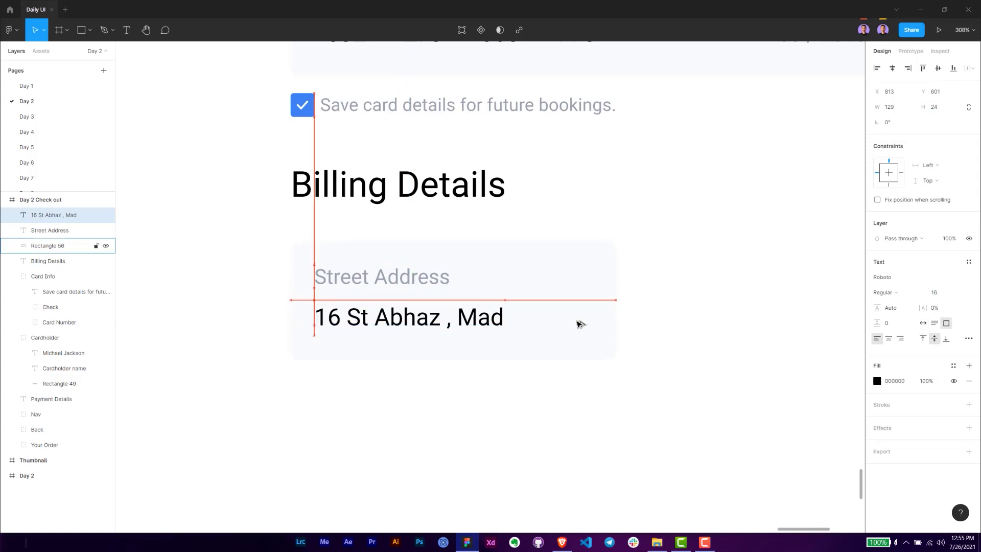
{"action": "key", "text": "Down"}
Step: Group the label, address value and background box as Street Address
{"action": "left_click", "coordinate": [577, 403]}
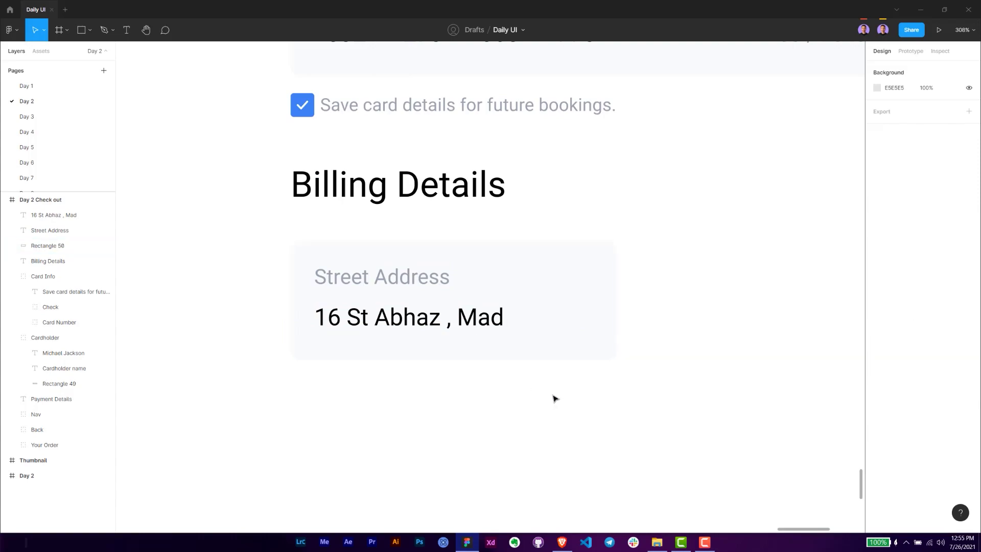
{"action": "left_click", "coordinate": [387, 341]}
{"action": "left_click", "coordinate": [435, 319], "text": "shift"}
{"action": "left_click", "coordinate": [385, 278], "text": "shift"}
{"action": "left_click_drag", "start_coordinate": [636, 396], "coordinate": [204, 271]}
{"action": "key", "text": "ctrl+g"}
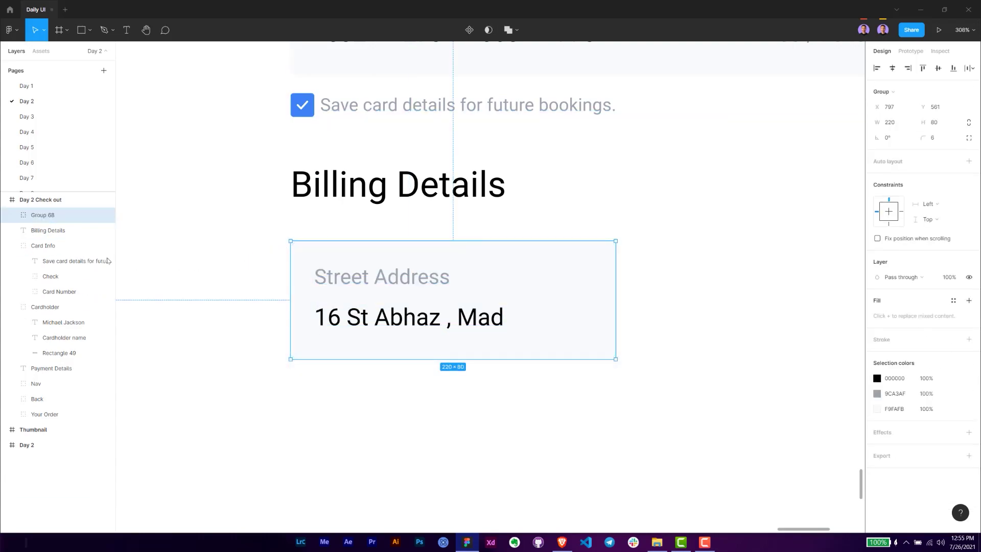
{"action": "double_click", "coordinate": [74, 218]}
{"action": "type", "text": "Street Address"}
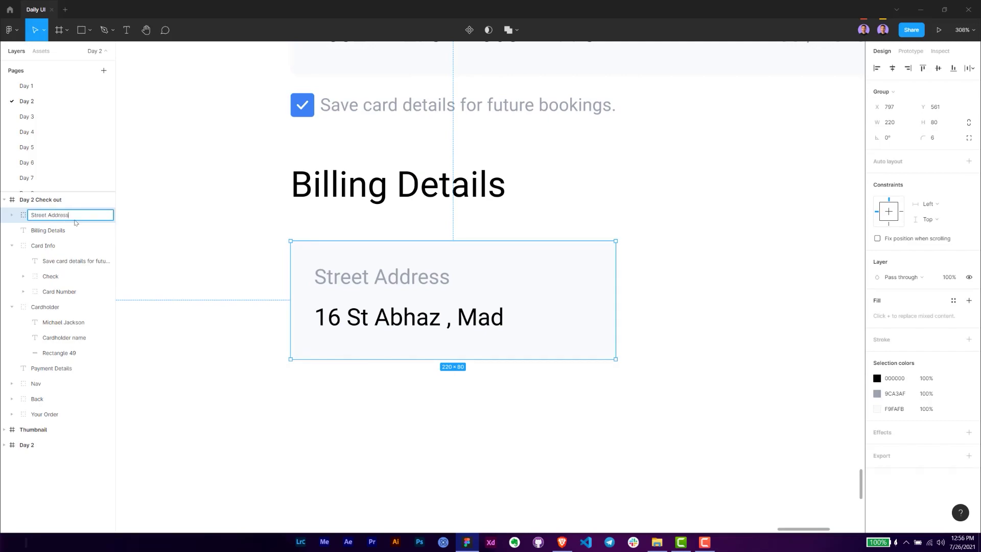
{"action": "key", "text": "Return"}
Step: Duplicate the Street Address field to its right and relabel the copy 'Apt Optional'
{"action": "left_click", "coordinate": [330, 228]}
{"action": "scroll", "coordinate": [330, 228], "scroll_direction": "down", "scroll_amount": 5}
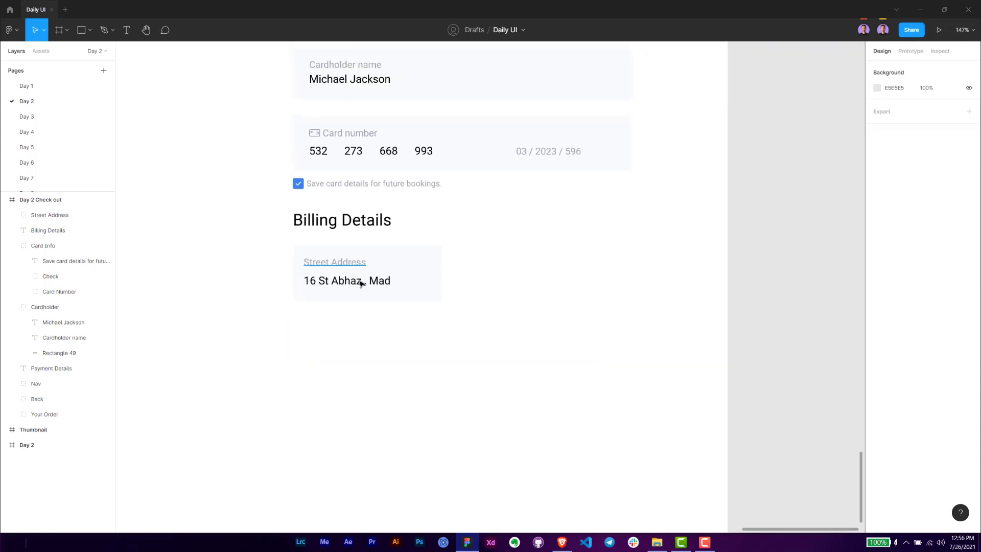
{"action": "left_click_drag", "start_coordinate": [386, 289], "coordinate": [593, 281]}
{"action": "left_click", "coordinate": [531, 314]}
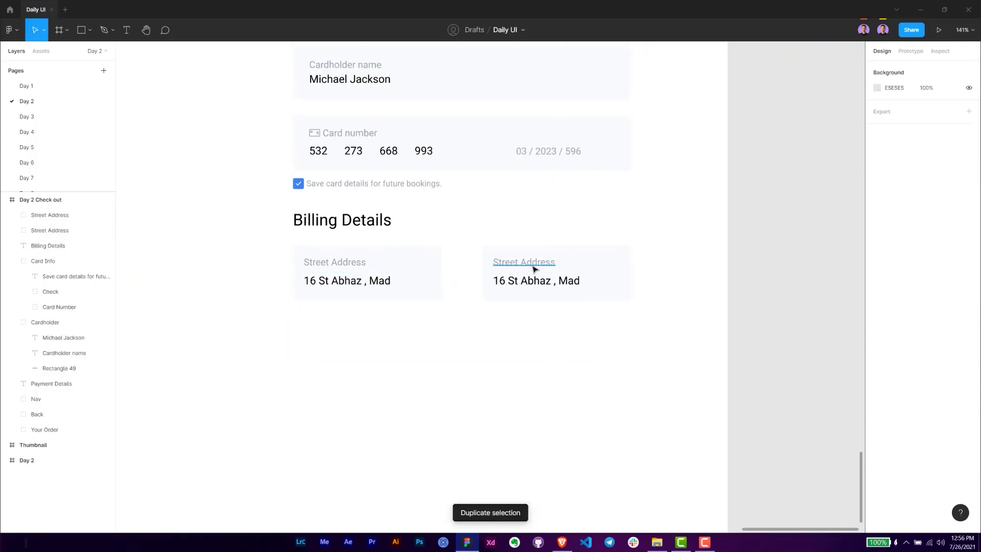
{"action": "double_click", "coordinate": [529, 263]}
{"action": "double_click", "coordinate": [529, 263]}
{"action": "type", "text": "Apt"}
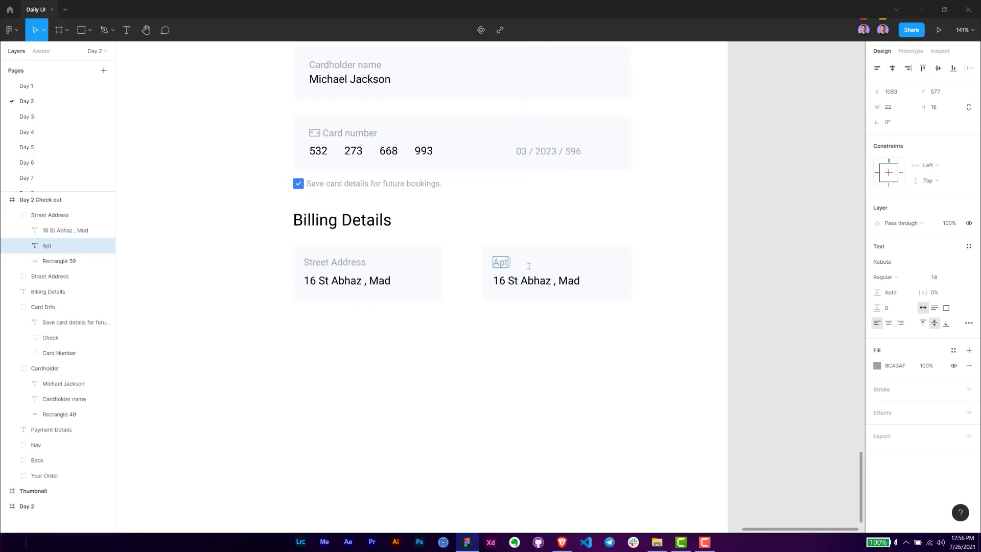
Step: Change the copy's value to 'A 23' and narrow its text box to fit
{"action": "left_click", "coordinate": [529, 281]}
{"action": "double_click", "coordinate": [567, 281]}
{"action": "type", "text": "A"}
{"action": "key", "text": "Escape"}
{"action": "key", "text": "Escape"}
{"action": "double_click", "coordinate": [569, 282]}
{"action": "left_click_drag", "start_coordinate": [578, 282], "coordinate": [518, 284]}
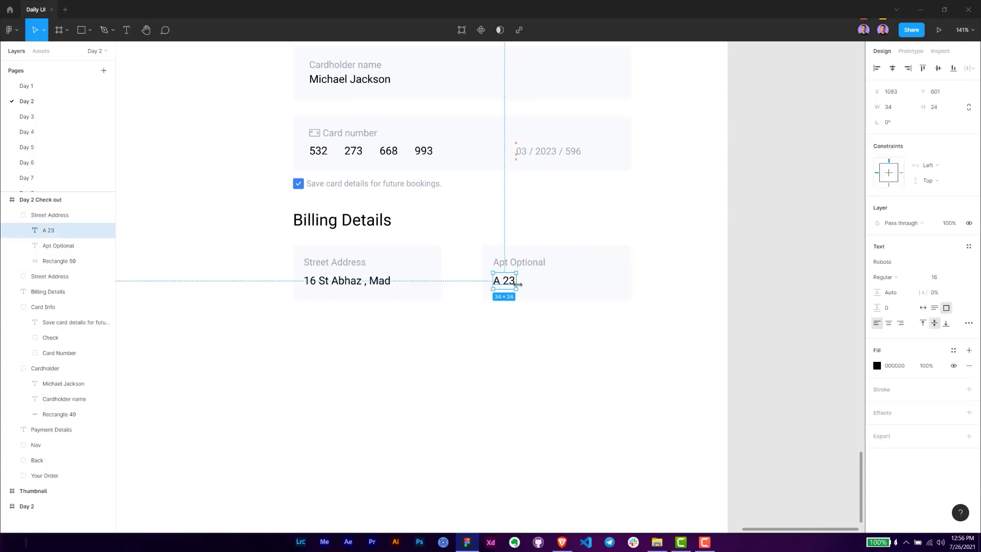
{"action": "left_click", "coordinate": [549, 337]}
Step: Rename the copied field's group to 'Apt Optional' in the Layers panel
{"action": "scroll", "coordinate": [547, 346], "scroll_direction": "down", "scroll_amount": 1}
{"action": "left_click", "coordinate": [541, 267]}
{"action": "double_click", "coordinate": [49, 215]}
{"action": "type", "text": "Apt Op"}
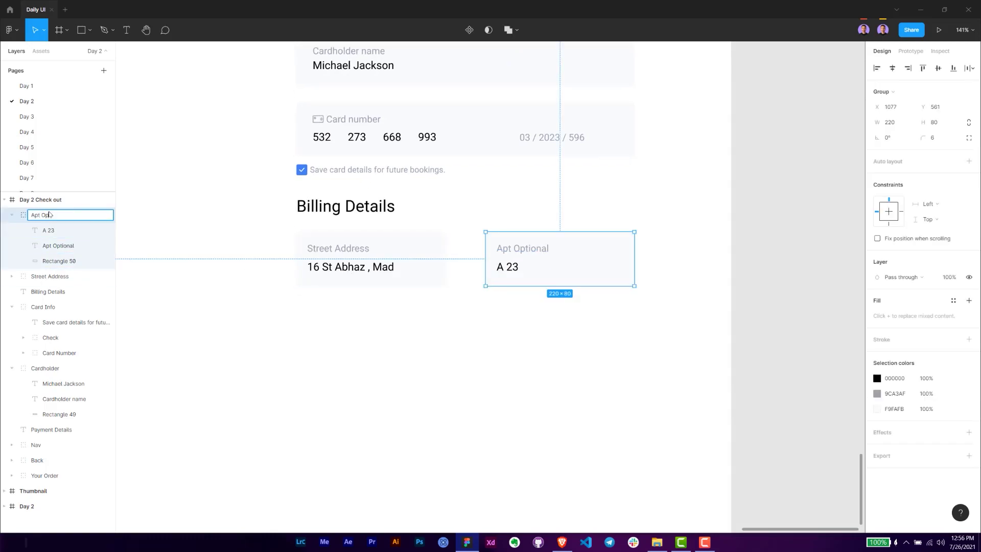
{"action": "type", "text": "tional"}
{"action": "key", "text": "Return"}
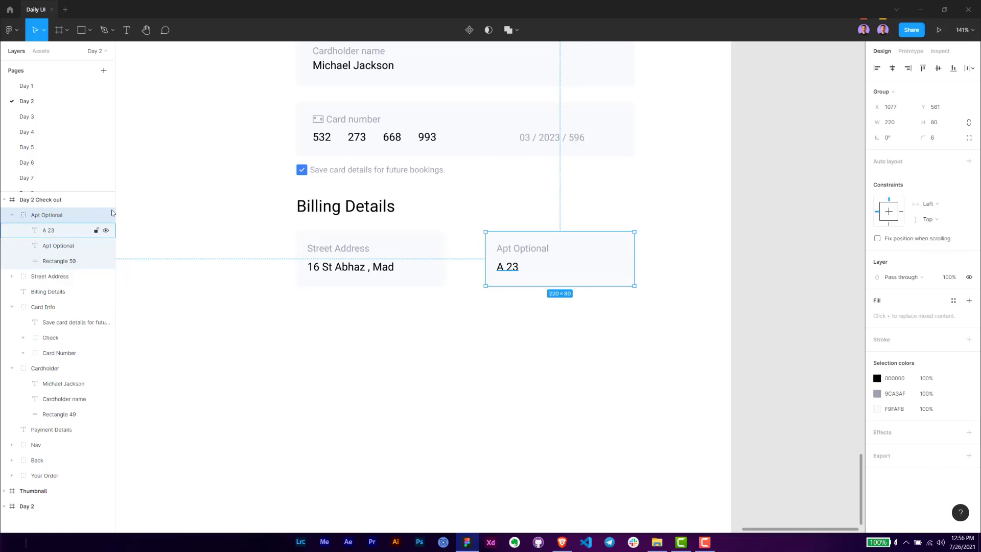
{"action": "left_click", "coordinate": [438, 283]}
{"action": "scroll", "coordinate": [466, 303], "scroll_direction": "down", "scroll_amount": 3}
Step: Duplicate both fields as a row below and relabel the left copy 'Postal Code' with value 1003
{"action": "left_click", "coordinate": [554, 228], "text": "shift"}
{"action": "left_click_drag", "start_coordinate": [554, 228], "coordinate": [568, 294]}
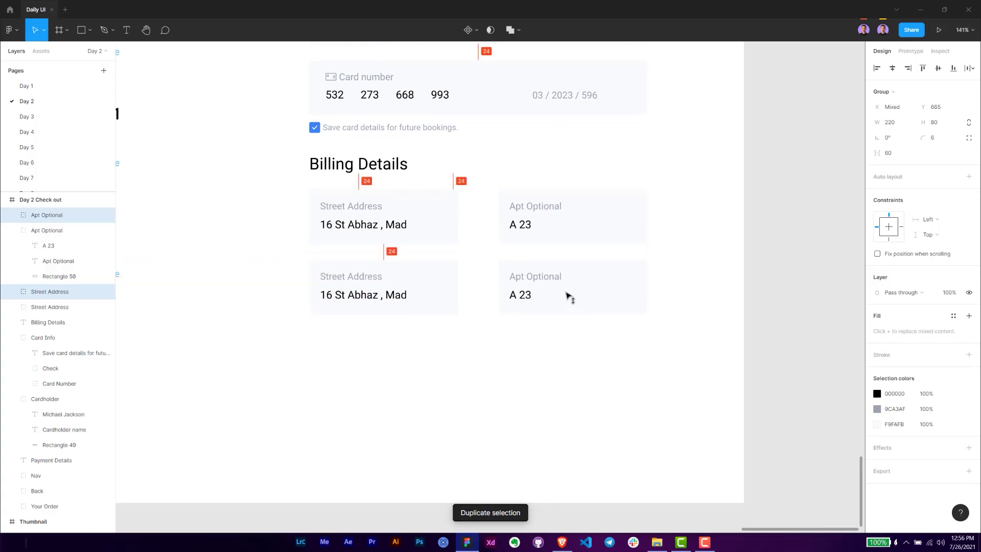
{"action": "double_click", "coordinate": [339, 279]}
{"action": "double_click", "coordinate": [337, 284]}
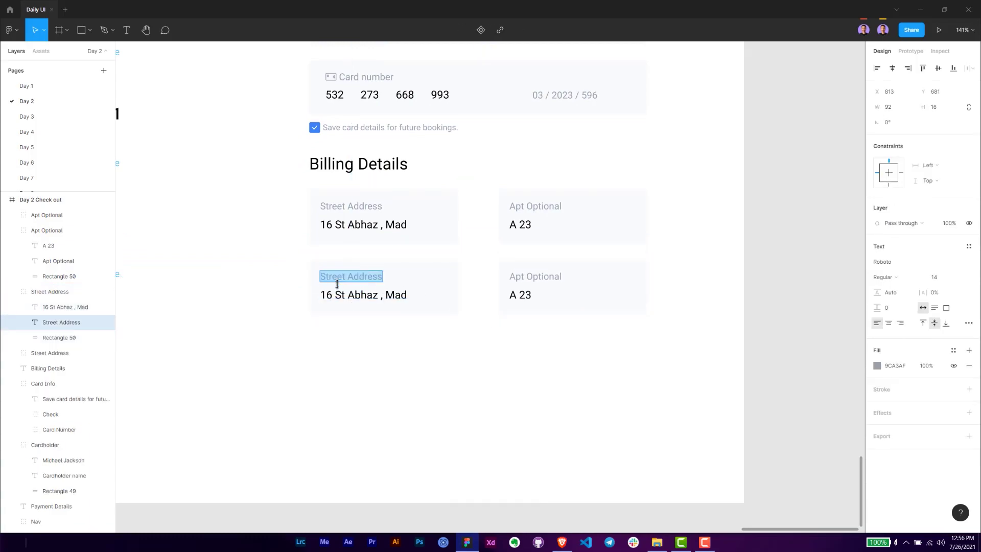
{"action": "type", "text": "Postal Code"}
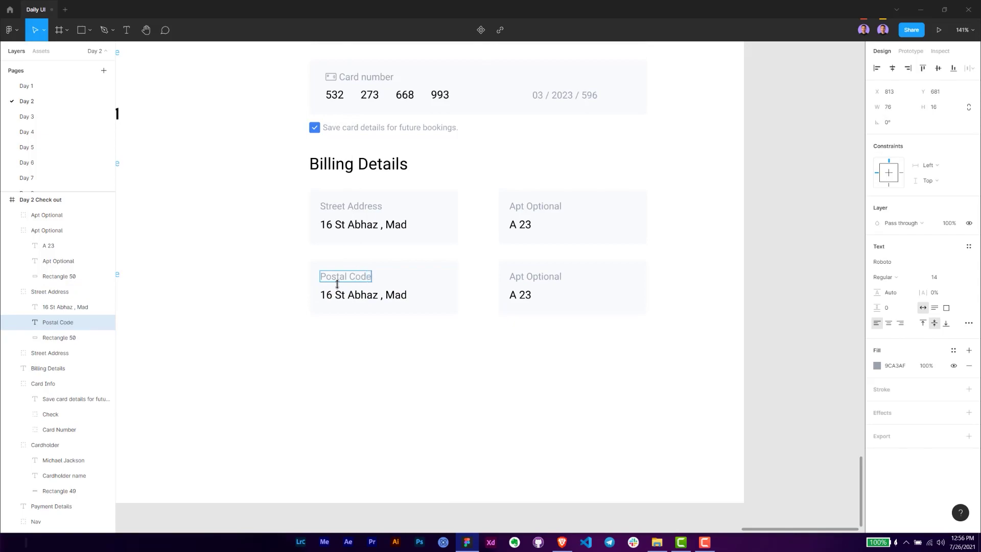
{"action": "left_click", "coordinate": [353, 300]}
{"action": "double_click", "coordinate": [353, 300]}
{"action": "type", "text": "1003"}
{"action": "key", "text": "Escape"}
Step: Relabel the right copy 'City' with value 'New Madrid', widened onto one line
{"action": "left_click", "coordinate": [522, 280]}
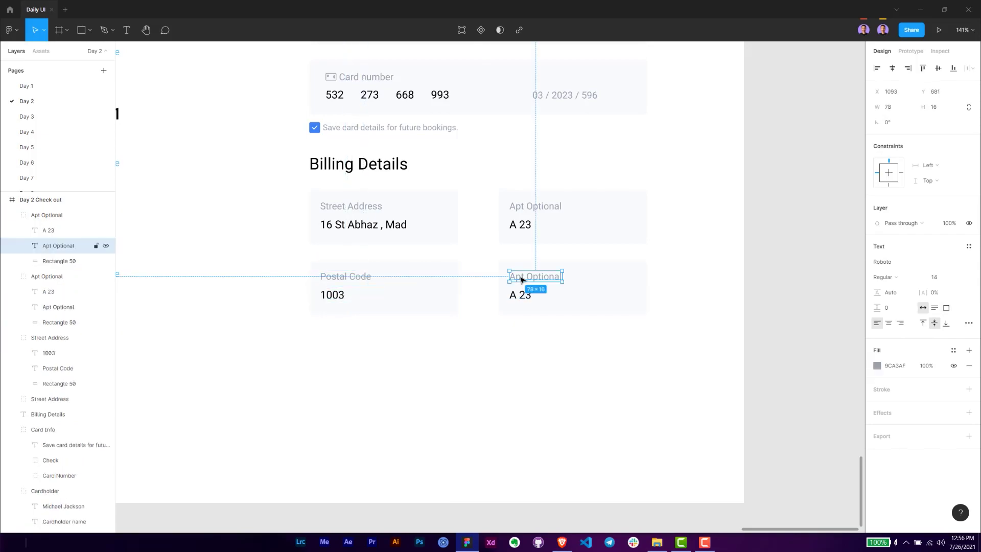
{"action": "type", "text": "City"}
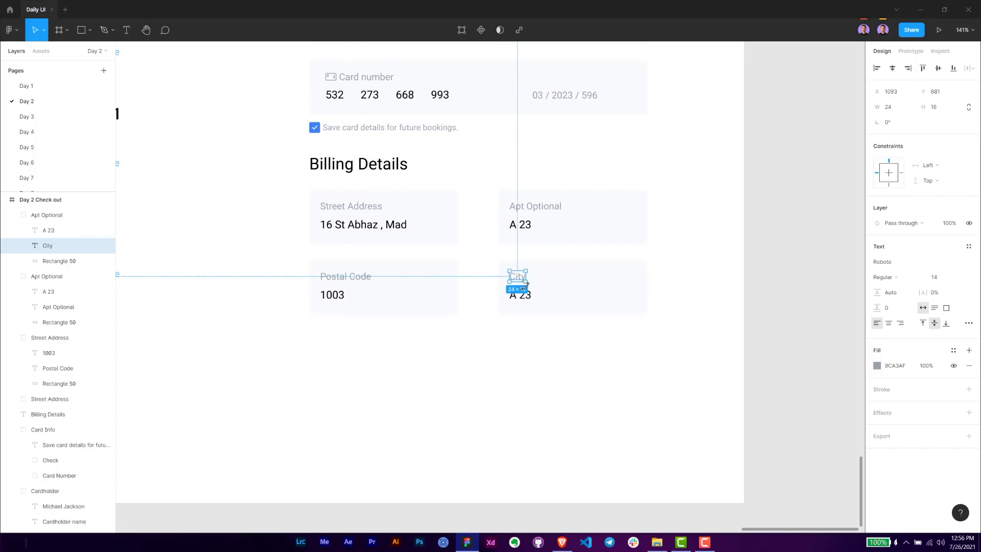
{"action": "left_click", "coordinate": [526, 295]}
{"action": "key", "text": "Return"}
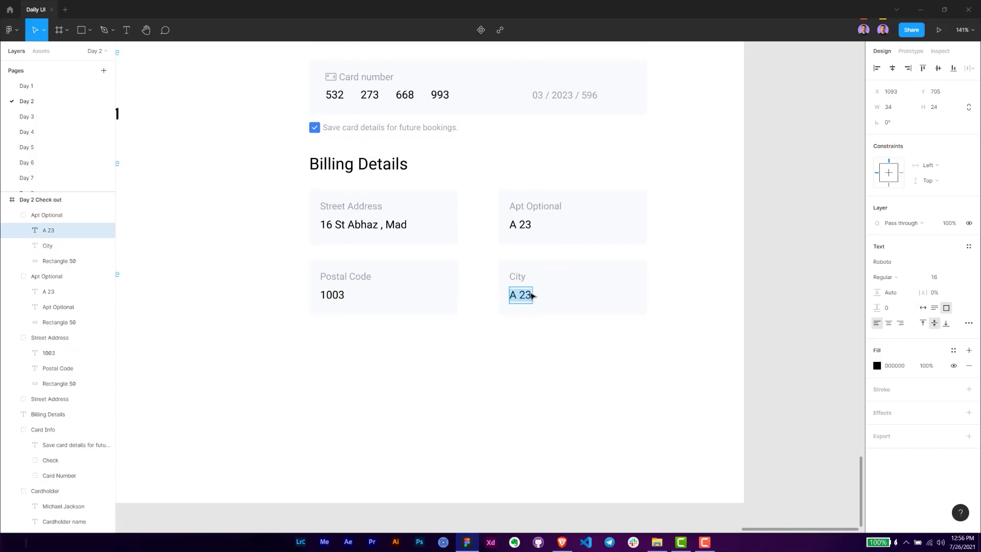
{"action": "type", "text": "S"}
{"action": "type", "text": "Madrid"}
{"action": "key", "text": "Escape"}
{"action": "left_click_drag", "start_coordinate": [532, 292], "coordinate": [569, 293]}
{"action": "left_click", "coordinate": [588, 340]}
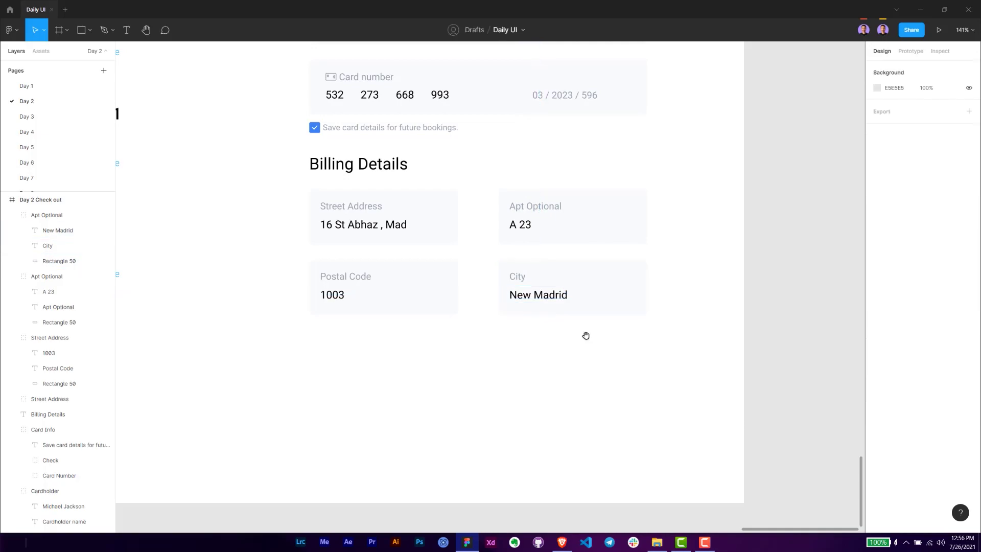
{"action": "scroll", "coordinate": [590, 339], "scroll_direction": "left", "scroll_amount": 1}
{"action": "scroll", "coordinate": [567, 322], "scroll_direction": "down", "scroll_amount": 1}
Step: Rename the new field groups to 'Postal Code' and 'City' in the Layers panel
{"action": "left_click", "coordinate": [384, 270]}
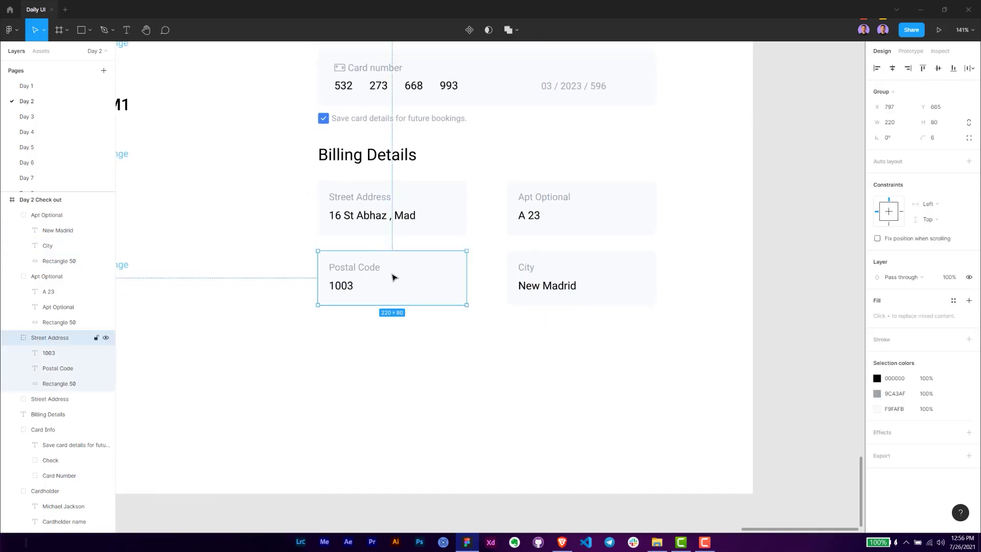
{"action": "double_click", "coordinate": [51, 338]}
{"action": "type", "text": "Postal Code"}
{"action": "key", "text": "Return"}
{"action": "left_click", "coordinate": [560, 305]}
{"action": "double_click", "coordinate": [43, 215]}
{"action": "type", "text": "City"}
{"action": "key", "text": "Return"}
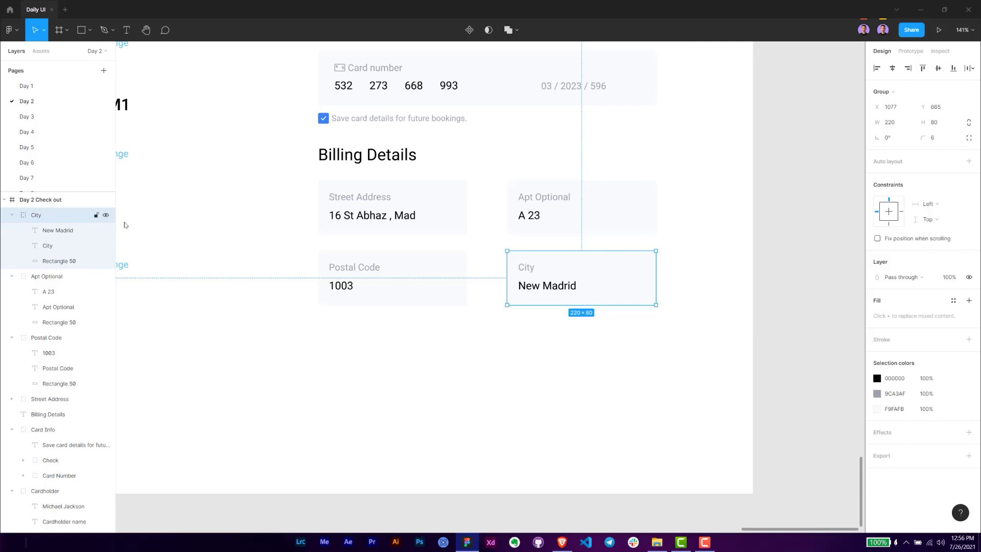
Step: Duplicate the Postal Code field below and stretch its background to 500 wide
{"action": "left_click", "coordinate": [364, 281]}
{"action": "key", "text": "ctrl+d"}
{"action": "left_click_drag", "start_coordinate": [397, 350], "coordinate": [404, 350]}
{"action": "double_click", "coordinate": [435, 348]}
{"action": "left_click_drag", "start_coordinate": [466, 348], "coordinate": [657, 346]}
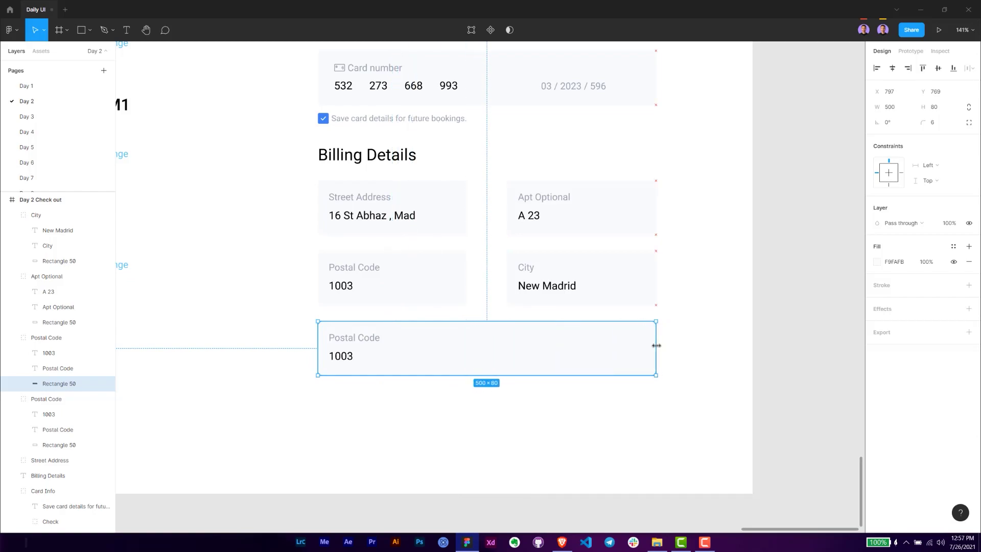
Step: Change the copy's texts to 'Country' and 'Spain', narrowing the Spain text box to fit
{"action": "left_click", "coordinate": [351, 337]}
{"action": "key", "text": "Return"}
{"action": "type", "text": "Country"}
{"action": "left_click", "coordinate": [345, 358]}
{"action": "key", "text": "Return"}
{"action": "type", "text": "Spain"}
{"action": "key", "text": "Escape"}
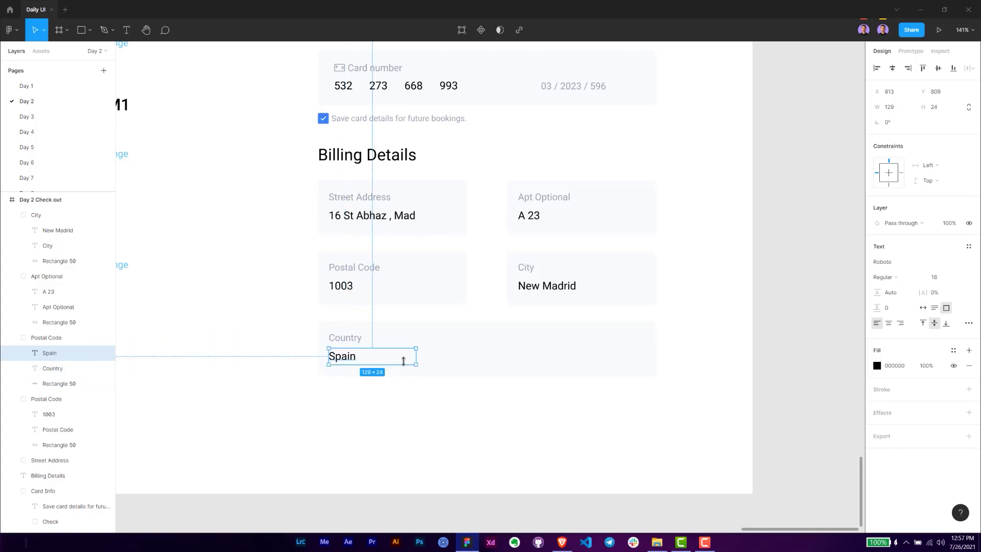
{"action": "left_click_drag", "start_coordinate": [399, 361], "coordinate": [363, 360]}
{"action": "left_click", "coordinate": [378, 379]}
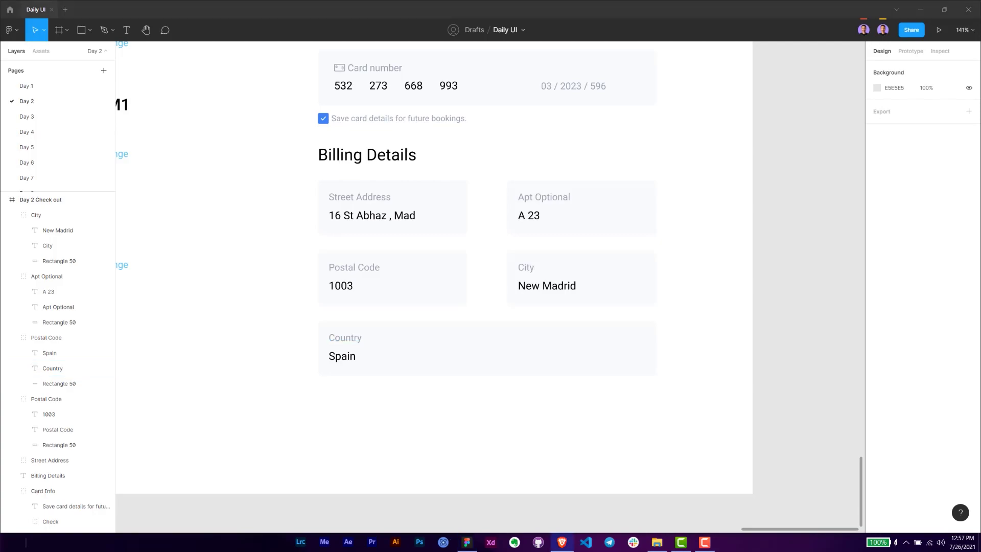
Step: Paste the Expand_down chevron into the Country field, ungroup it, and group the Country and Spain texts
{"action": "key", "text": "ctrl+v"}
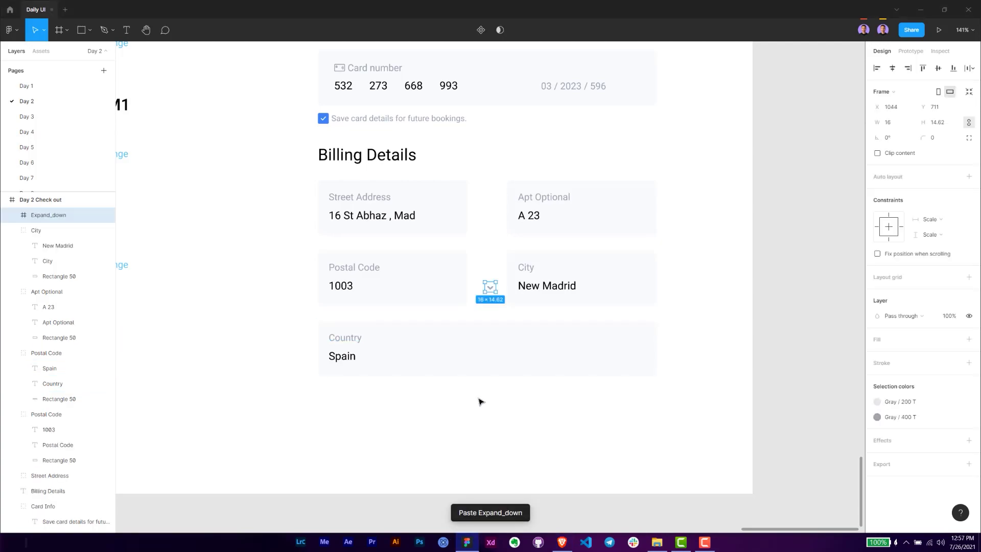
{"action": "left_click_drag", "start_coordinate": [495, 290], "coordinate": [443, 341]}
{"action": "scroll", "coordinate": [443, 338], "scroll_direction": "up", "scroll_amount": 5}
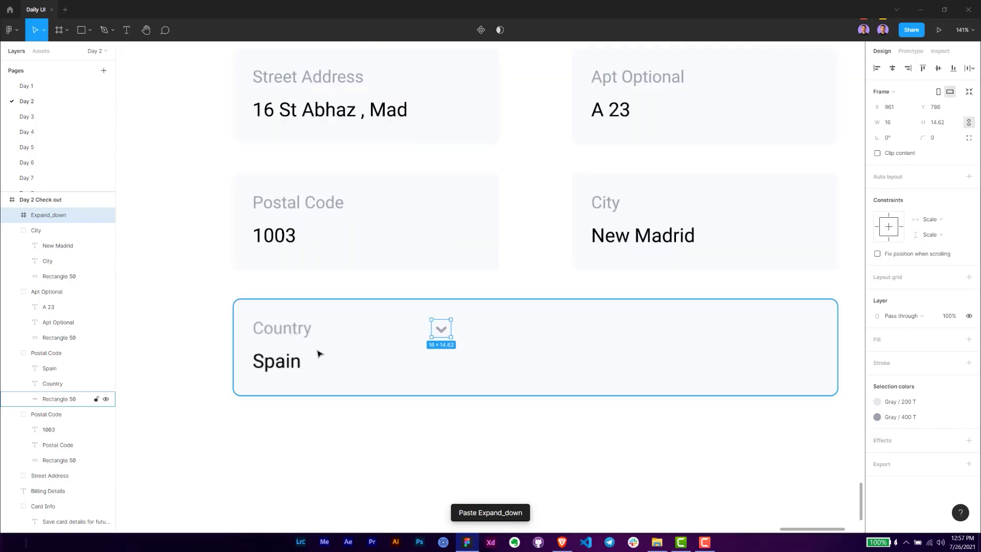
{"action": "left_click", "coordinate": [285, 351]}
{"action": "key", "text": "ctrl+shift+g"}
{"action": "left_click", "coordinate": [401, 432]}
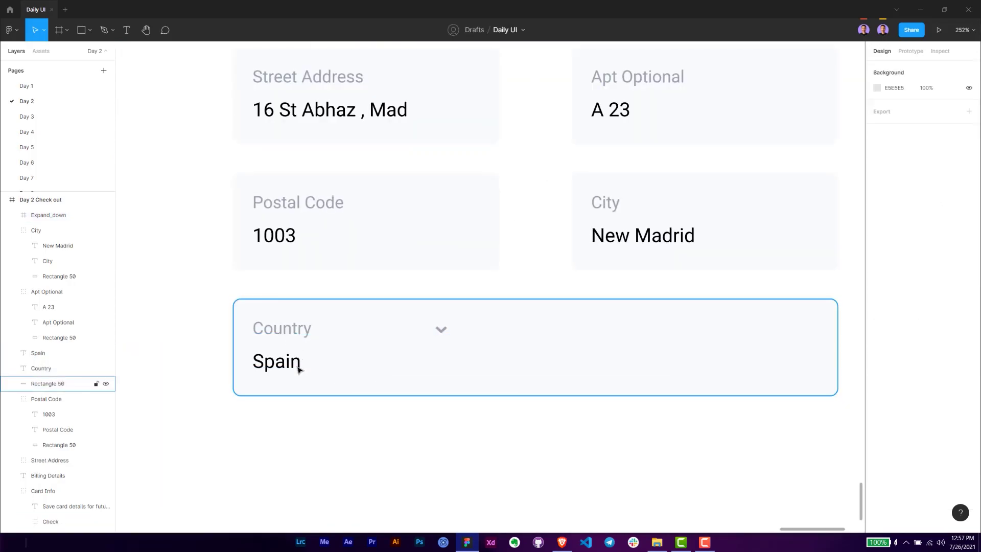
{"action": "left_click", "coordinate": [287, 361]}
{"action": "left_click", "coordinate": [293, 330], "text": "shift"}
{"action": "key", "text": "ctrl+g"}
Step: Resize the chevron, centre it vertically on the texts, and move it to the field's right end
{"action": "left_click", "coordinate": [441, 329]}
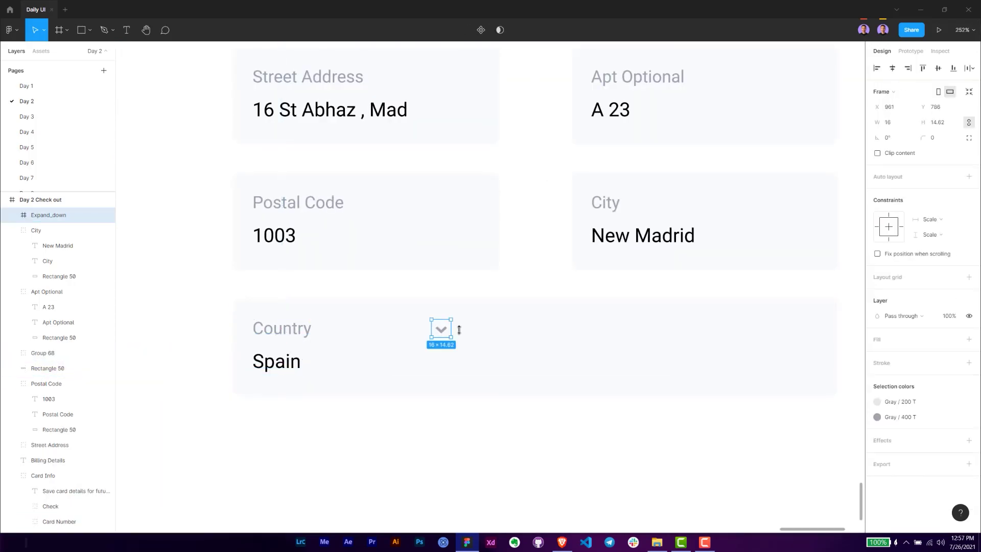
{"action": "left_click", "coordinate": [951, 126]}
{"action": "left_click", "coordinate": [300, 352]}
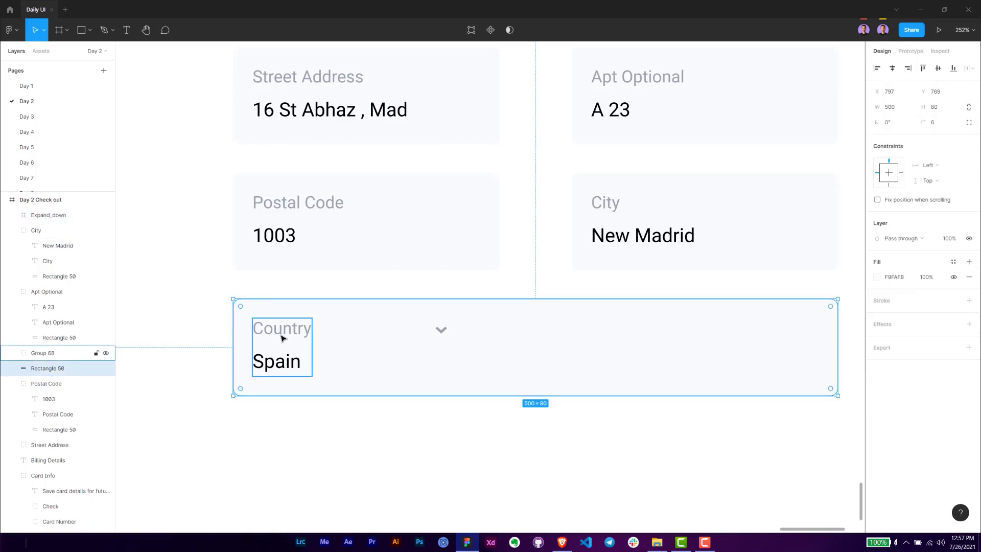
{"action": "left_click", "coordinate": [441, 330], "text": "shift"}
{"action": "left_click", "coordinate": [938, 68]}
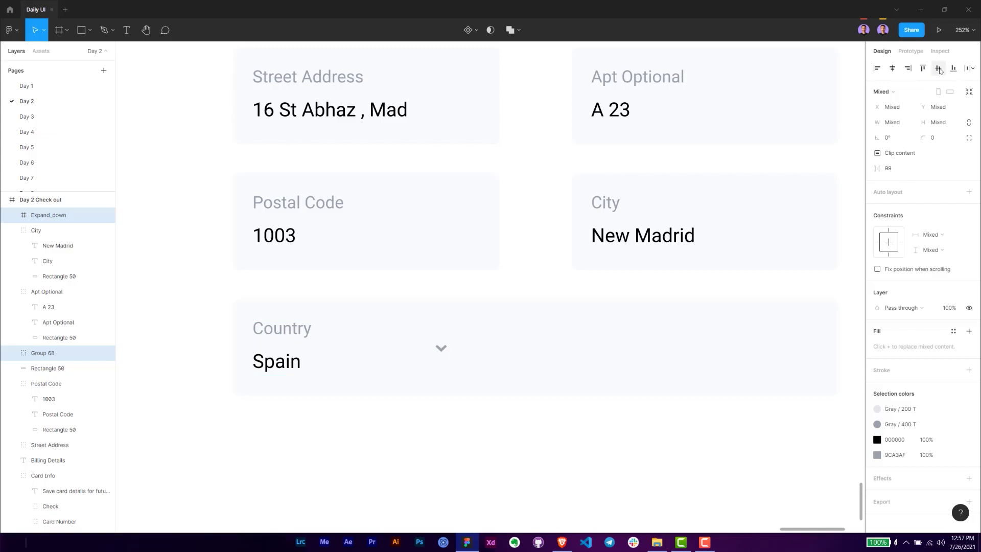
{"action": "left_click", "coordinate": [492, 434]}
{"action": "scroll", "coordinate": [443, 340], "scroll_direction": "down", "scroll_amount": 1}
{"action": "left_click_drag", "start_coordinate": [433, 334], "coordinate": [790, 337]}
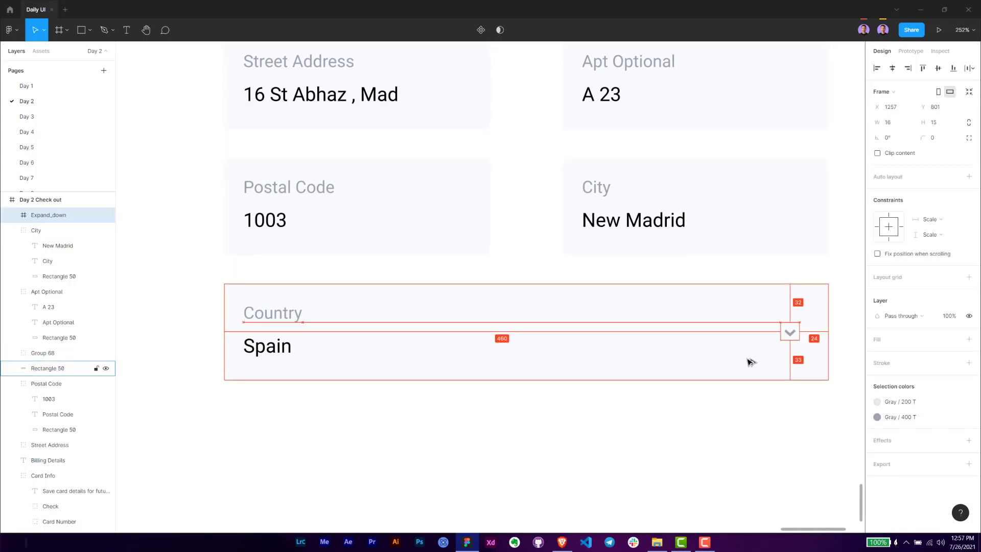
Step: Group all the Country field's layers and name the group 'Country'
{"action": "left_click_drag", "start_coordinate": [821, 415], "coordinate": [235, 283]}
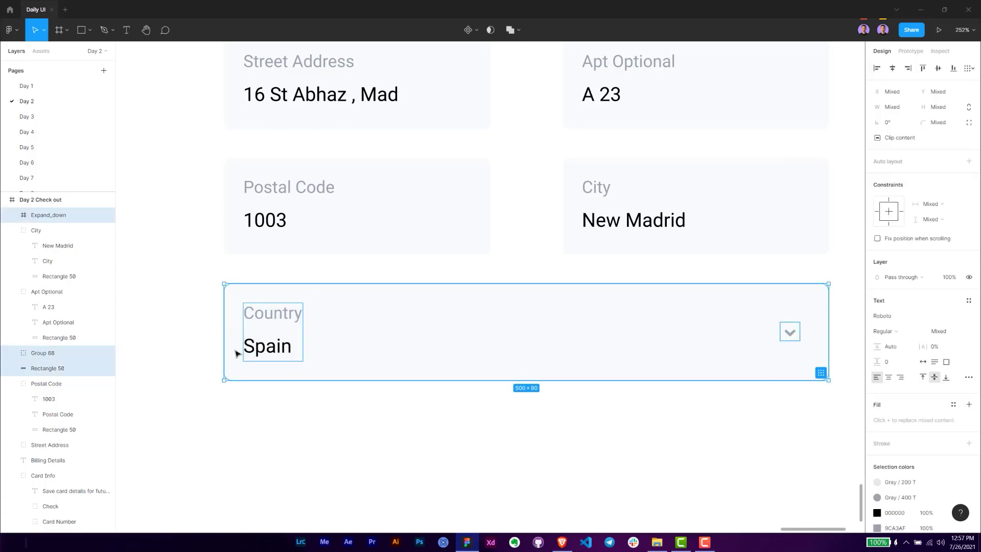
{"action": "key", "text": "ctrl+g"}
{"action": "double_click", "coordinate": [65, 216]}
{"action": "type", "text": "Country"}
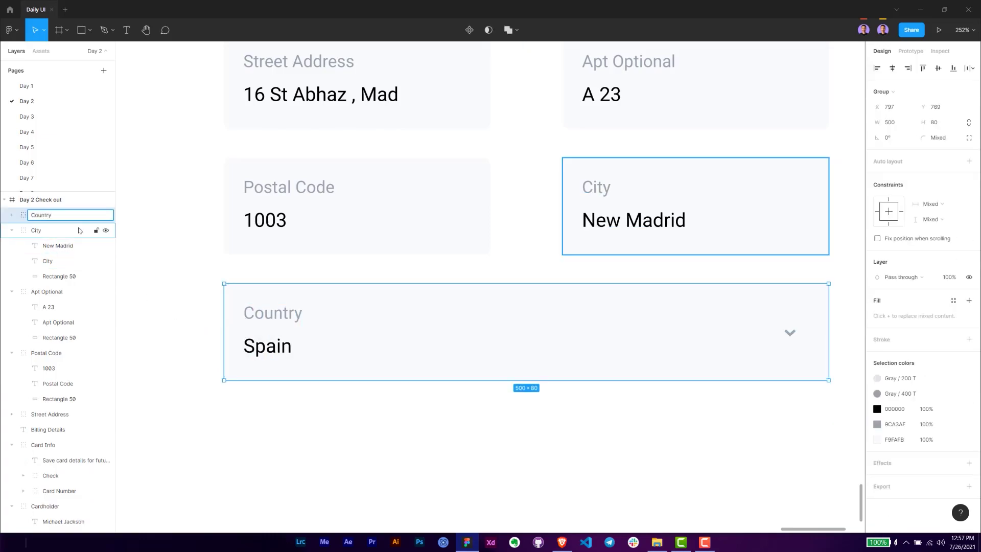
{"action": "key", "text": "Return"}
Step: Collapse the City, Apt Optional, Postal Code, Card Info and Cardholder groups in the layer list
{"action": "left_click", "coordinate": [12, 231]}
{"action": "left_click", "coordinate": [12, 246]}
{"action": "left_click", "coordinate": [12, 261]}
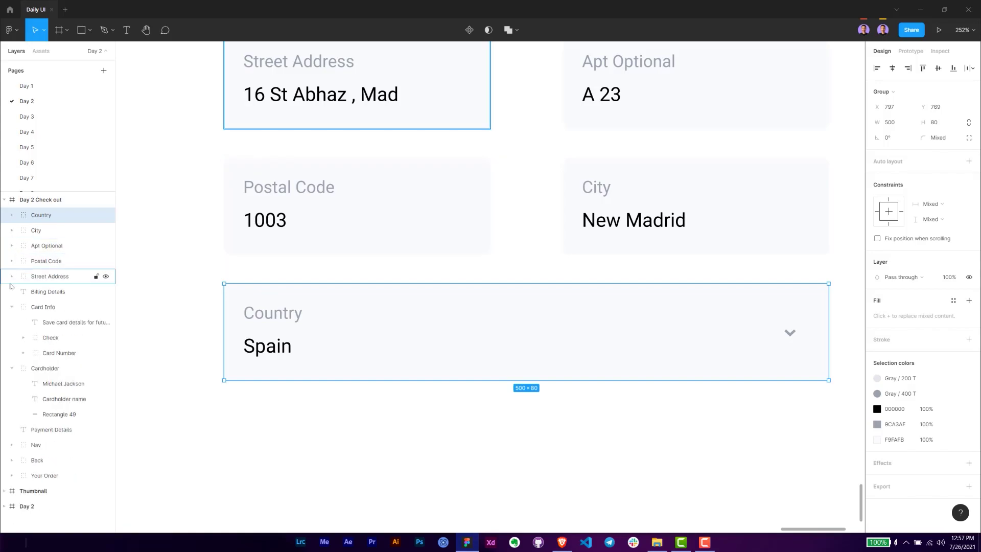
{"action": "left_click", "coordinate": [12, 307]}
{"action": "left_click", "coordinate": [12, 323]}
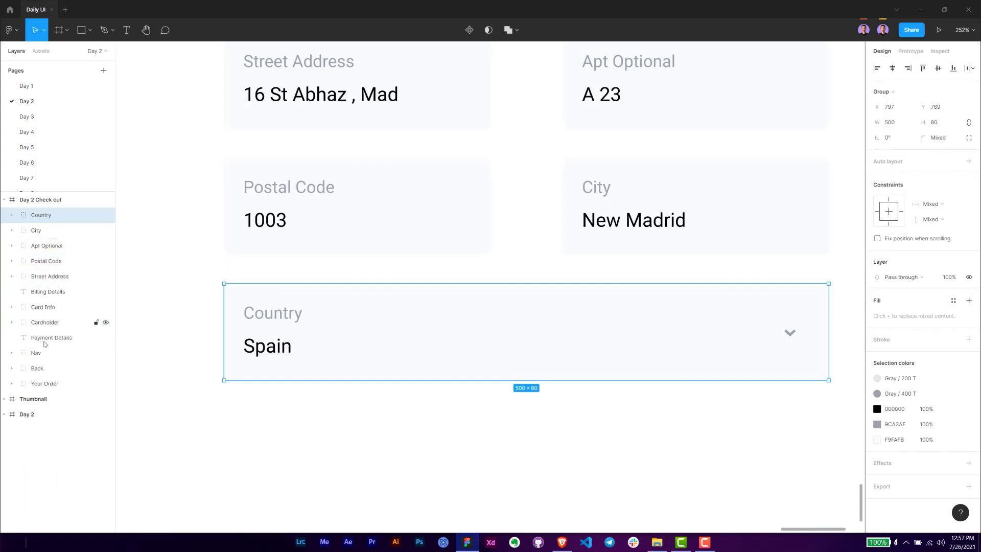
{"action": "left_click", "coordinate": [286, 417]}
{"action": "scroll", "coordinate": [269, 405], "scroll_direction": "down", "scroll_amount": 5}
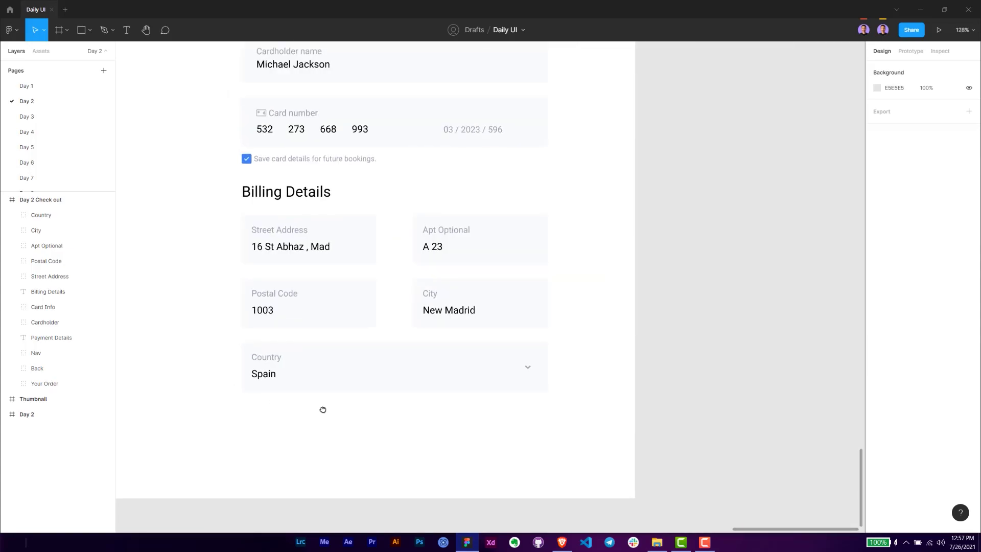
{"action": "scroll", "coordinate": [367, 394], "scroll_direction": "down", "scroll_amount": 2}
Step: Draw a rectangle below the Country field, aligned with the fields' left edge, 64 px tall
{"action": "scroll", "coordinate": [307, 369], "scroll_direction": "left", "scroll_amount": 2}
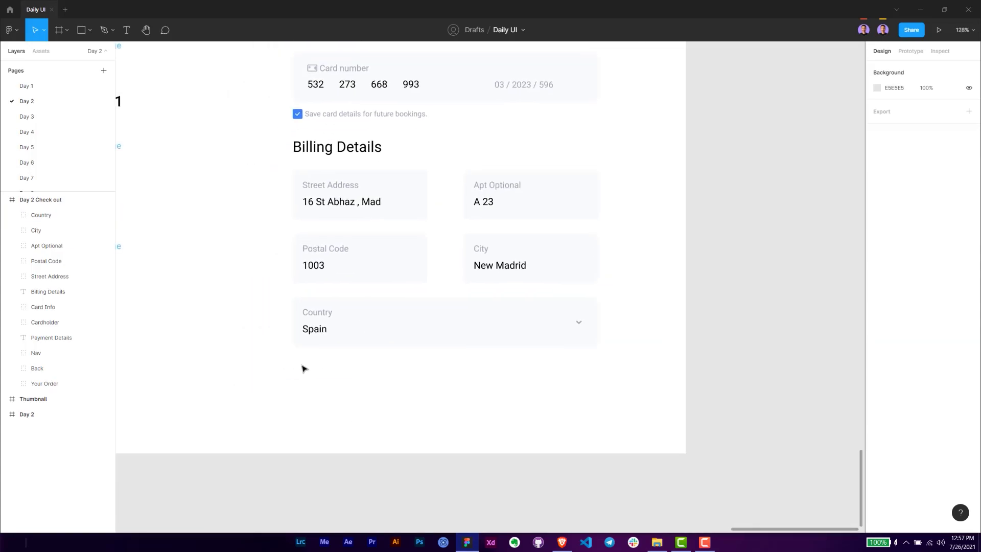
{"action": "key", "text": "r"}
{"action": "left_click_drag", "start_coordinate": [292, 355], "coordinate": [597, 404]}
{"action": "left_click_drag", "start_coordinate": [288, 376], "coordinate": [293, 377]}
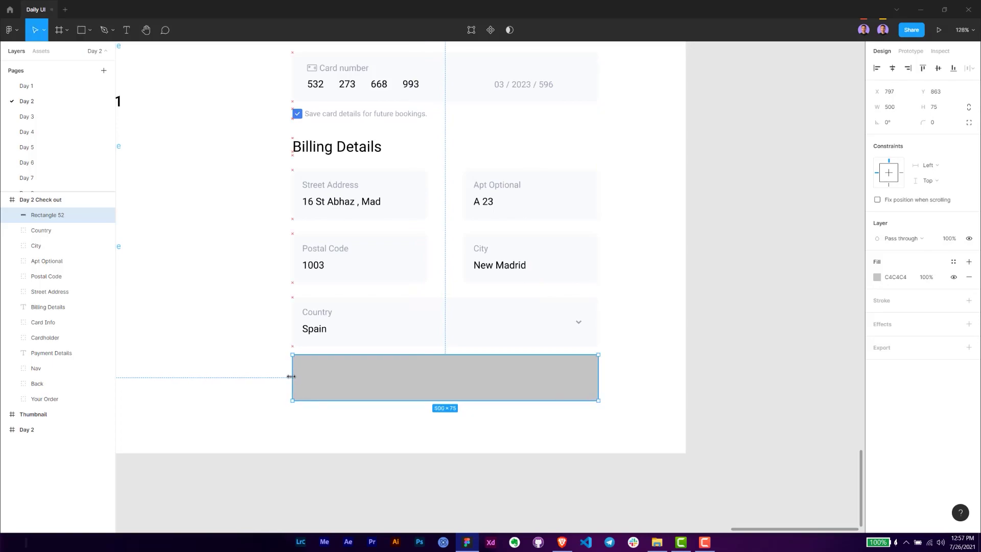
{"action": "left_click", "coordinate": [945, 104]}
{"action": "type", "text": "64"}
{"action": "key", "text": "Return"}
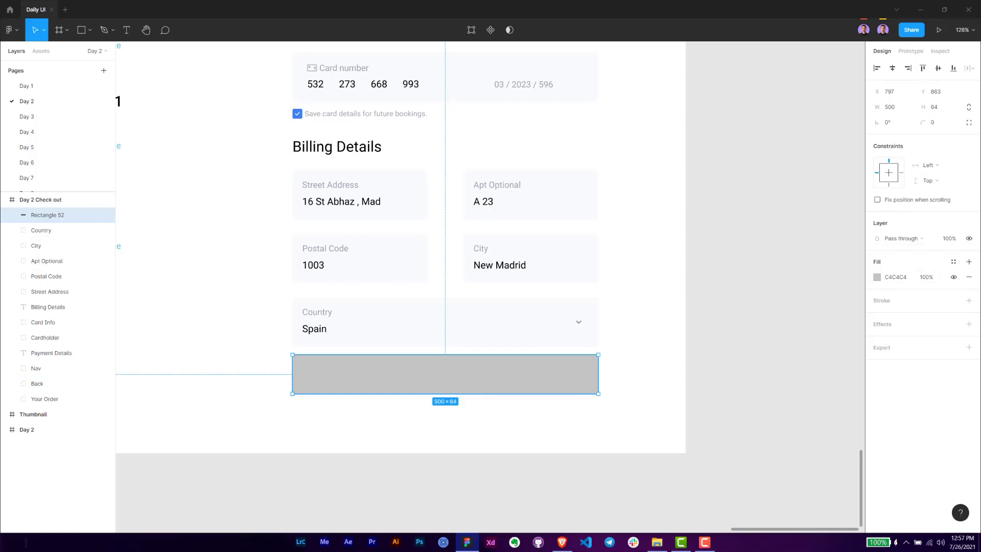
Step: Give the rectangle fill 3B82F6 and a 6 px corner radius, nudging it down one pixel
{"action": "key", "text": "alt+Tab"}
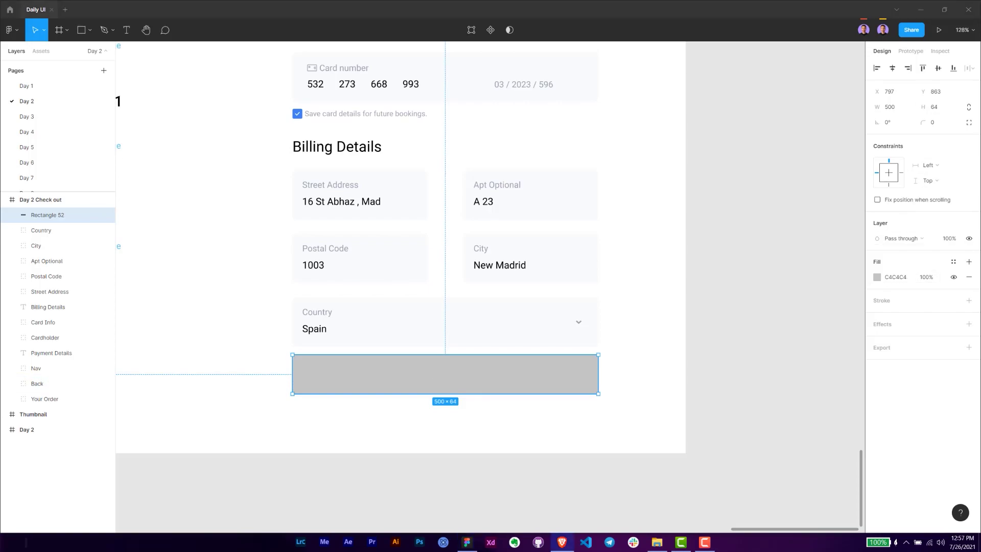
{"action": "left_click", "coordinate": [895, 278]}
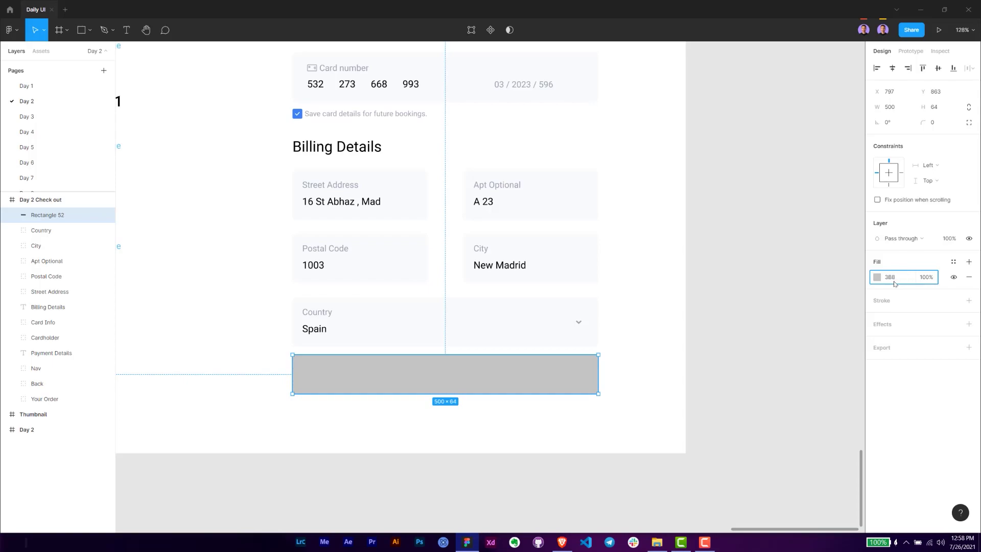
{"action": "key", "text": "Return"}
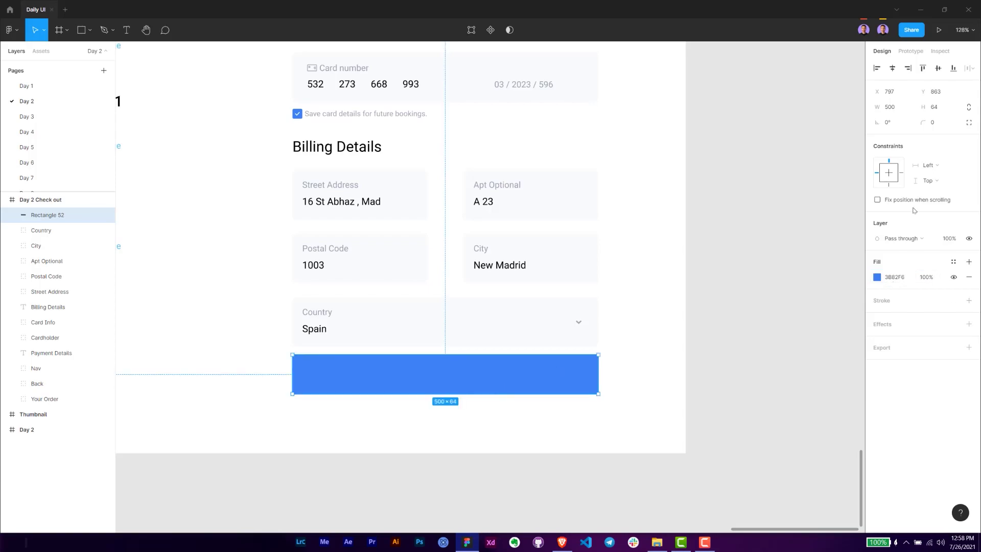
{"action": "left_click", "coordinate": [937, 128]}
{"action": "type", "text": "6"}
{"action": "key", "text": "Return"}
{"action": "key", "text": "Down"}
{"action": "key", "text": "Down"}
{"action": "key", "text": "Down"}
{"action": "key", "text": "Down"}
{"action": "key", "text": "Down"}
{"action": "key", "text": "Down"}
{"action": "key", "text": "Down"}
{"action": "key", "text": "Down"}
{"action": "key", "text": "Down"}
{"action": "key", "text": "Down"}
{"action": "key", "text": "Down"}
{"action": "left_click", "coordinate": [416, 425]}
Step: Add bold 'Pay $5990' text on the button with a 24 px text box height
{"action": "scroll", "coordinate": [368, 407], "scroll_direction": "up", "scroll_amount": 1}
{"action": "key", "text": "t"}
{"action": "left_click", "coordinate": [429, 378]}
{"action": "type", "text": "s"}
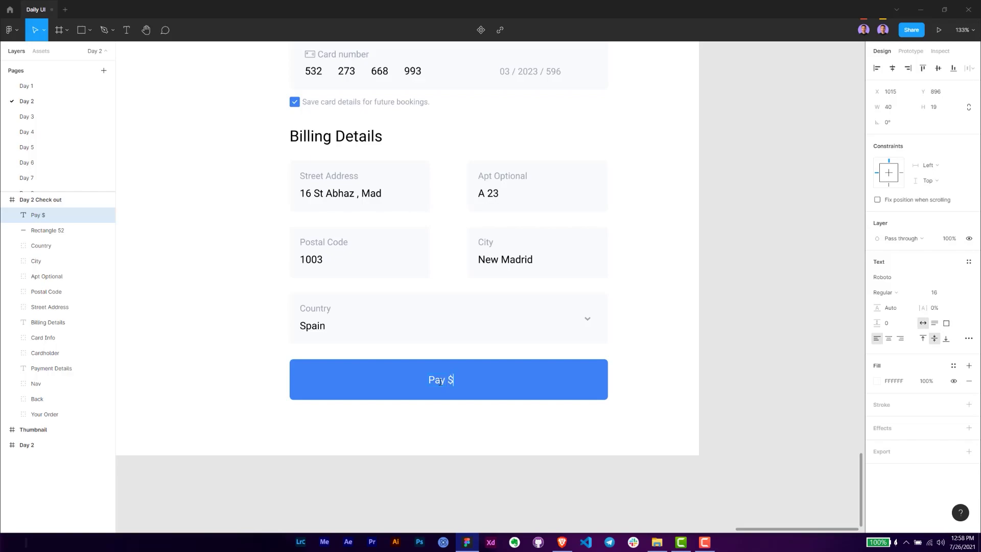
{"action": "key", "text": "Escape"}
{"action": "left_click", "coordinate": [883, 292]}
{"action": "left_click", "coordinate": [899, 315]}
{"action": "left_click", "coordinate": [949, 105]}
{"action": "type", "text": "24"}
{"action": "key", "text": "Return"}
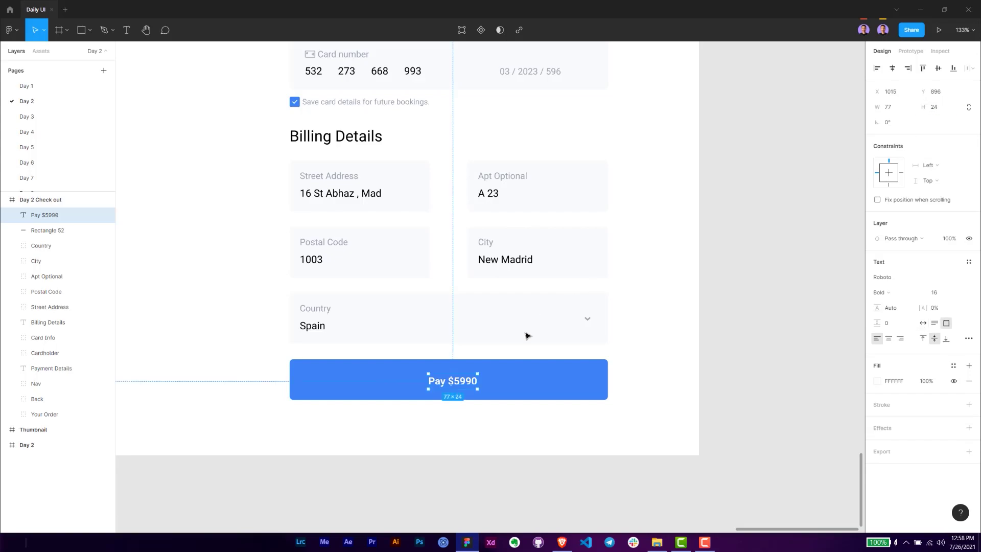
Step: Centre the Pay text horizontally and vertically on the blue rectangle
{"action": "left_click", "coordinate": [519, 364], "text": "shift"}
{"action": "left_click", "coordinate": [893, 68]}
{"action": "left_click", "coordinate": [939, 68]}
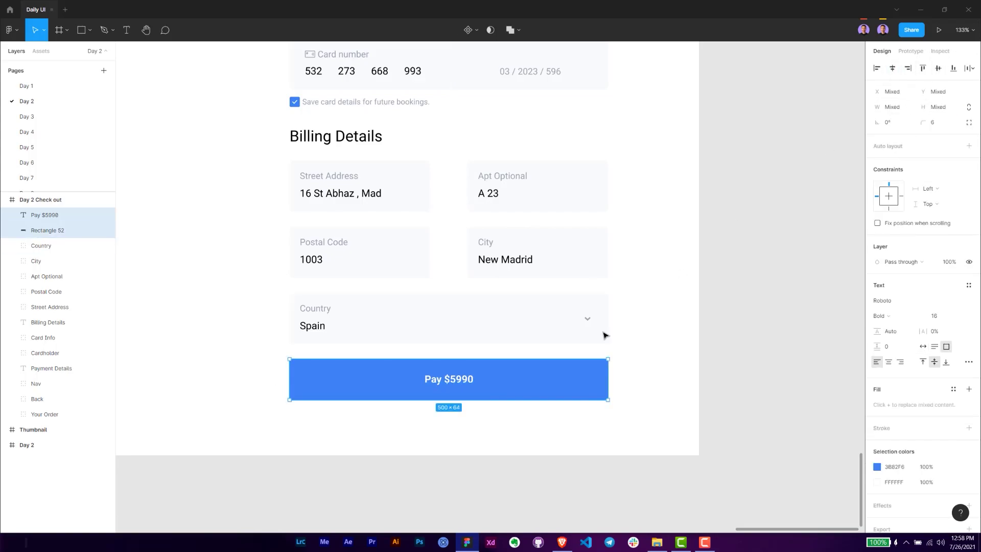
{"action": "left_click", "coordinate": [481, 419]}
{"action": "scroll", "coordinate": [469, 422], "scroll_direction": "down", "scroll_amount": 1}
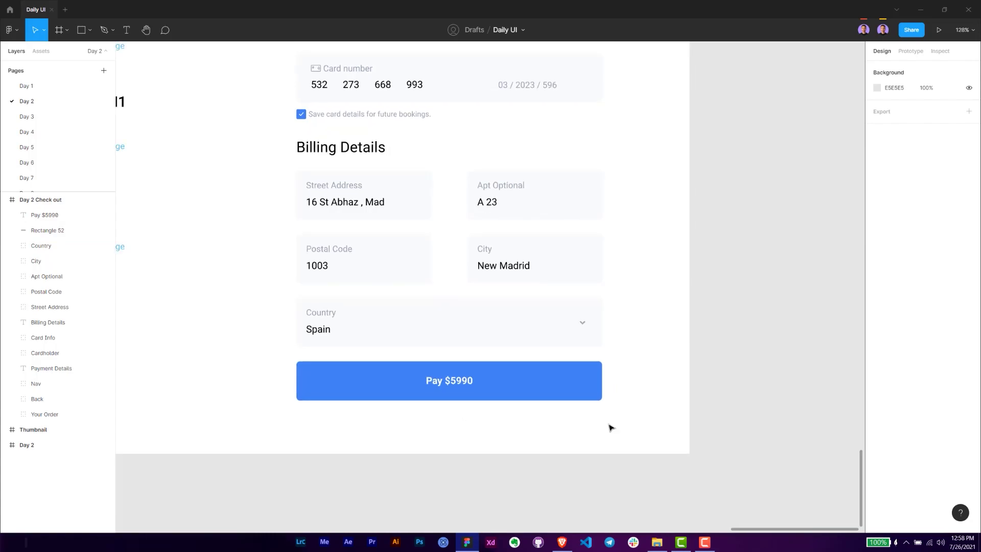
Step: Group the button rectangle and text and name the group 'Pay'
{"action": "left_click_drag", "start_coordinate": [636, 428], "coordinate": [339, 375]}
{"action": "key", "text": "ctrl+g"}
{"action": "double_click", "coordinate": [39, 214]}
{"action": "key", "text": "Return"}
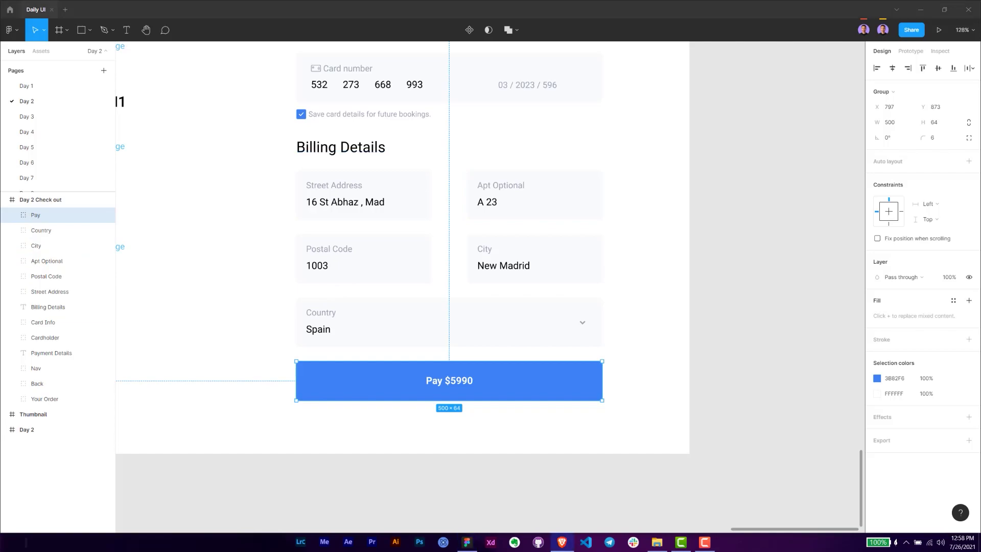
Step: Paste the copied order-details note and align it under the Pay button's left edge
{"action": "left_click", "coordinate": [352, 424]}
{"action": "key", "text": "ctrl+v"}
{"action": "left_click_drag", "start_coordinate": [460, 292], "coordinate": [330, 422]}
{"action": "scroll", "coordinate": [338, 425], "scroll_direction": "up", "scroll_amount": 5}
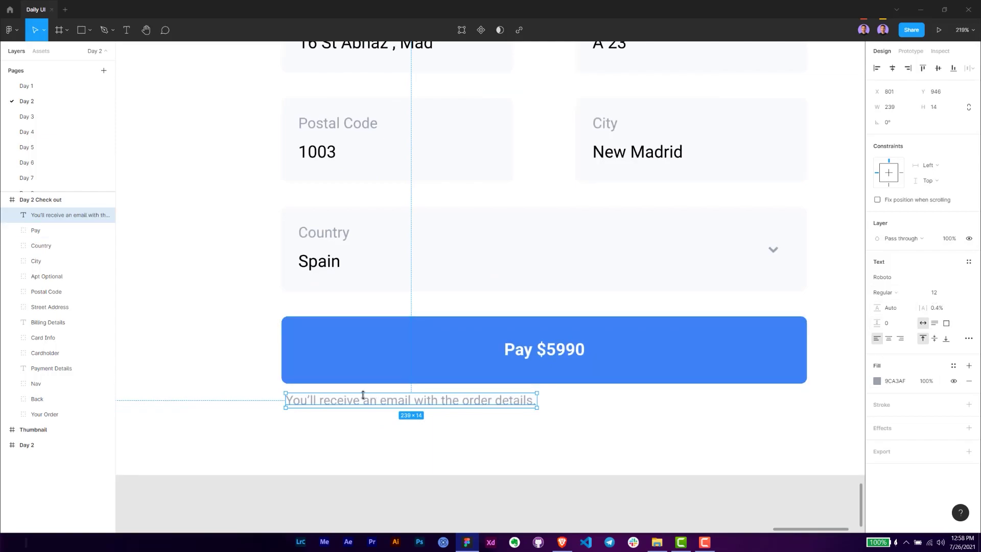
{"action": "key", "text": "Left"}
{"action": "key", "text": "Left"}
{"action": "key", "text": "Left"}
{"action": "key", "text": "Left"}
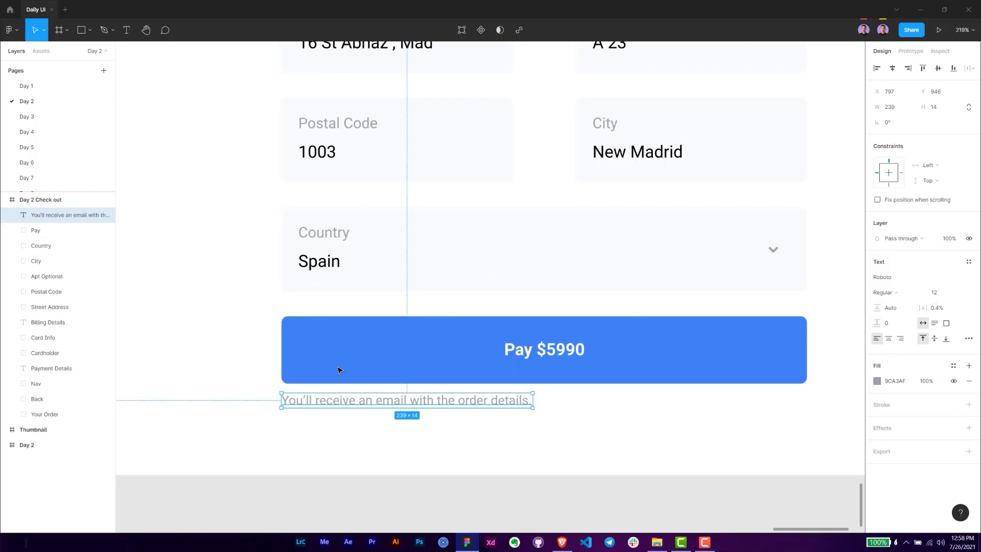
{"action": "key", "text": "Up"}
{"action": "key", "text": "Down"}
{"action": "key", "text": "Down"}
{"action": "key", "text": "Down"}
{"action": "key", "text": "Down"}
{"action": "key", "text": "Down"}
{"action": "key", "text": "Down"}
{"action": "key", "text": "Up"}
{"action": "key", "text": "Up"}
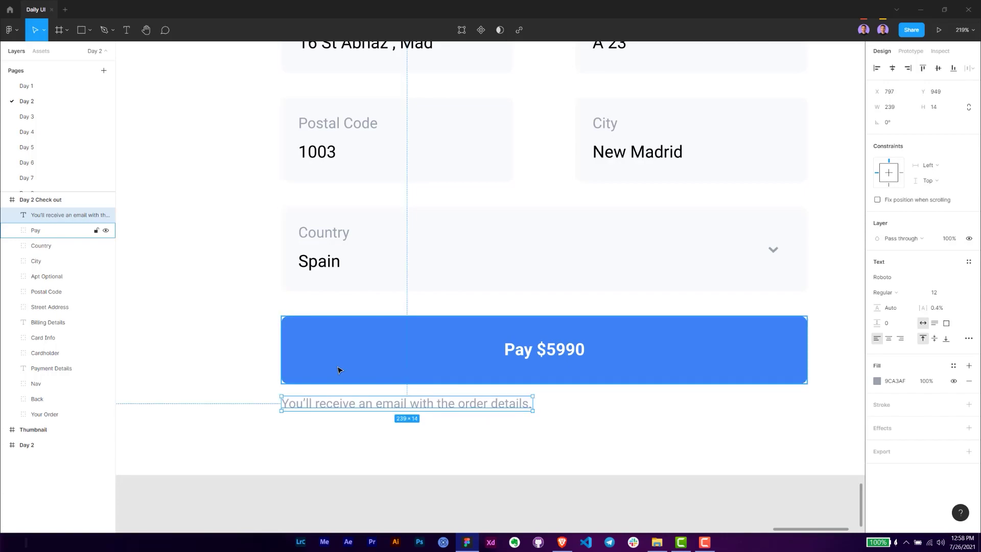
{"action": "left_click", "coordinate": [624, 445]}
{"action": "scroll", "coordinate": [624, 445], "scroll_direction": "down", "scroll_amount": 5}
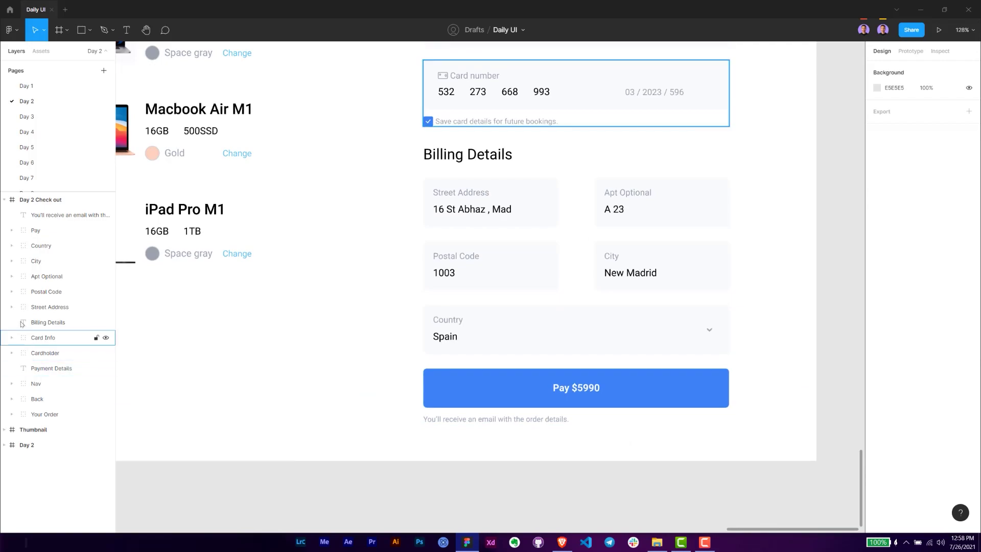
Step: Draw a new Frame 1 right of the checkout page and drop a duplicate of the checkout into it
{"action": "scroll", "coordinate": [378, 378], "scroll_direction": "down", "scroll_amount": 5}
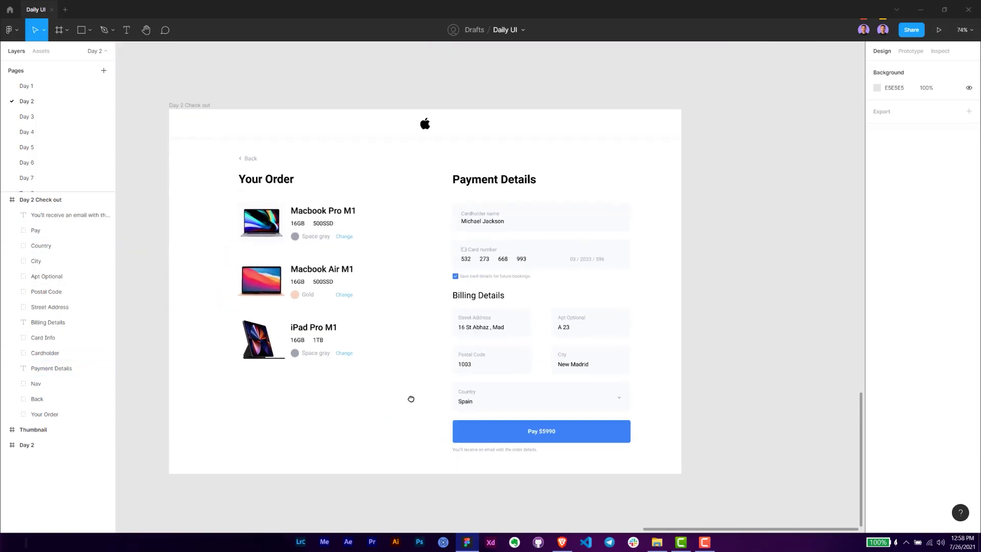
{"action": "left_click_drag", "start_coordinate": [707, 355], "coordinate": [713, 340]}
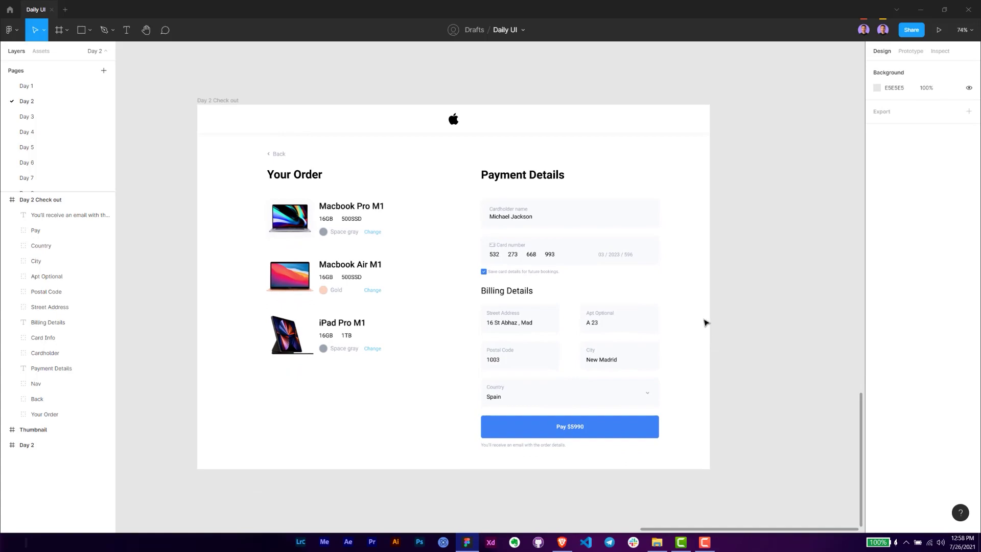
{"action": "scroll", "coordinate": [709, 331], "scroll_direction": "down", "scroll_amount": 3}
{"action": "scroll", "coordinate": [502, 252], "scroll_direction": "right", "scroll_amount": 3}
{"action": "key", "text": "f"}
{"action": "mouse_move", "coordinate": [530, 106]}
{"action": "left_mouse_down"}
{"action": "mouse_move", "coordinate": [804, 303]}
{"action": "mouse_move", "coordinate": [853, 400]}
{"action": "left_mouse_up"}
{"action": "scroll", "coordinate": [653, 335], "scroll_direction": "right", "scroll_amount": 2}
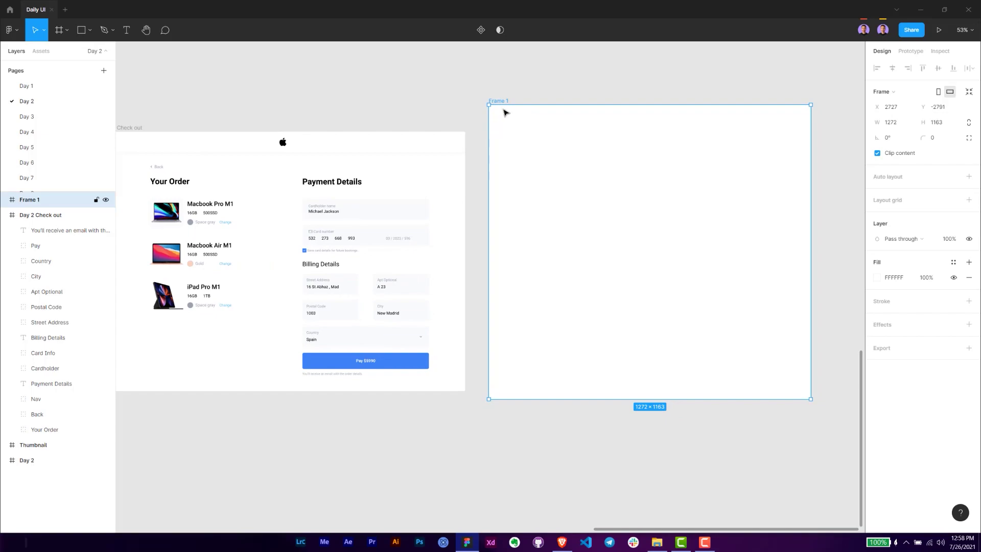
{"action": "scroll", "coordinate": [341, 106], "scroll_direction": "left", "scroll_amount": 2}
{"action": "left_click_drag", "start_coordinate": [148, 123], "coordinate": [543, 120]}
Step: Widen Frame 1 to 1734 px and give it a light grey F5F5F5 fill
{"action": "scroll", "coordinate": [462, 114], "scroll_direction": "right", "scroll_amount": 8}
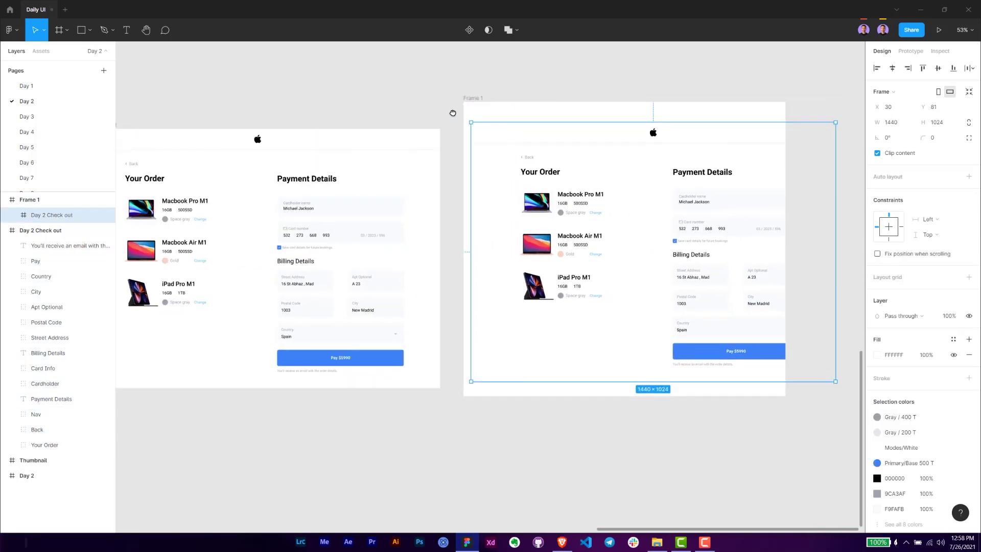
{"action": "left_click", "coordinate": [368, 93]}
{"action": "left_click_drag", "start_coordinate": [678, 144], "coordinate": [793, 144]}
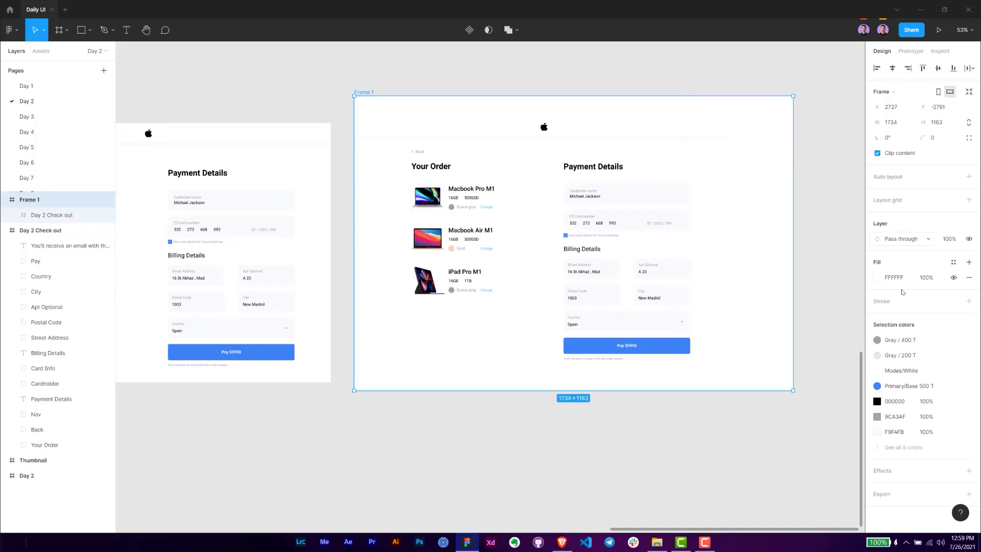
{"action": "left_click", "coordinate": [892, 277]}
{"action": "type", "text": "F5F5F5"}
{"action": "key", "text": "Return"}
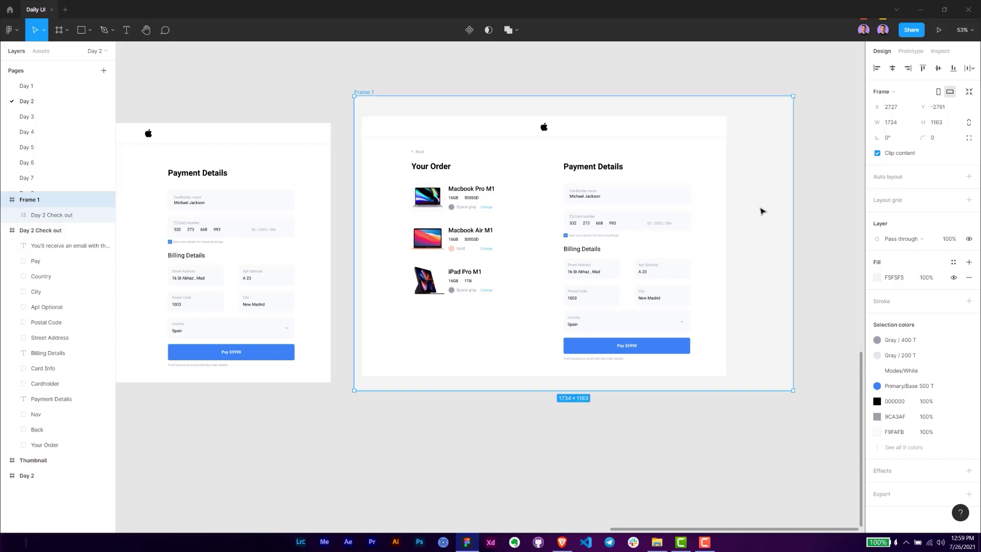
Step: Centre the checkout copy inside Frame 1
{"action": "scroll", "coordinate": [766, 223], "scroll_direction": "up", "scroll_amount": 2}
{"action": "scroll", "coordinate": [766, 223], "scroll_direction": "right", "scroll_amount": 2}
{"action": "left_click_drag", "start_coordinate": [597, 215], "coordinate": [626, 212]}
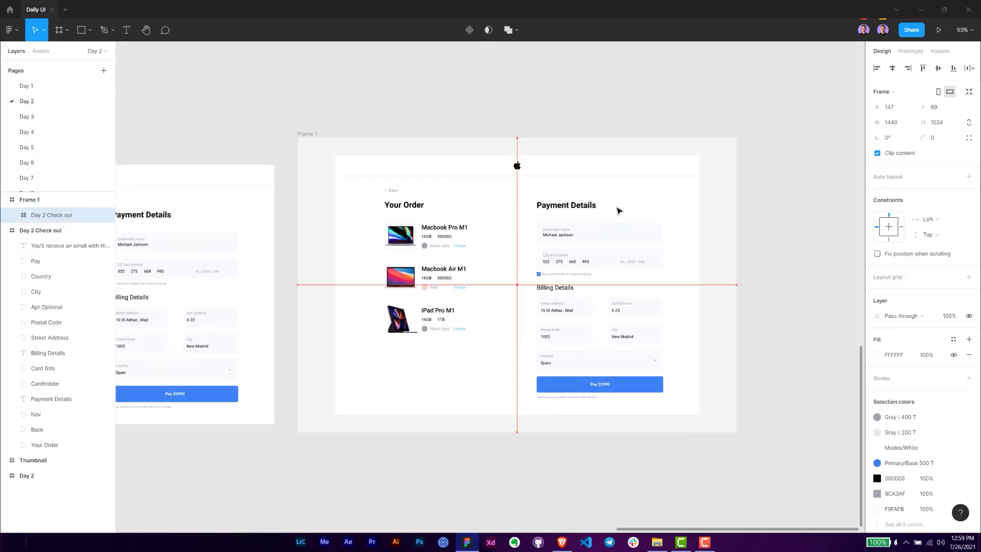
{"action": "scroll", "coordinate": [719, 208], "scroll_direction": "right", "scroll_amount": 2}
{"action": "left_click", "coordinate": [299, 146]}
{"action": "scroll", "coordinate": [414, 134], "scroll_direction": "left", "scroll_amount": 4}
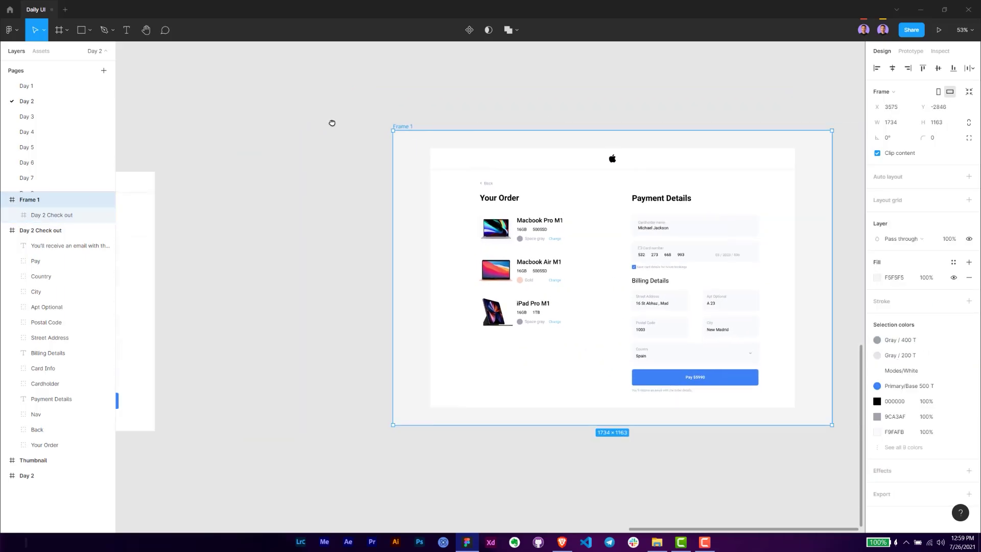
{"action": "scroll", "coordinate": [362, 122], "scroll_direction": "right", "scroll_amount": 4}
{"action": "left_click", "coordinate": [366, 112]}
{"action": "scroll", "coordinate": [380, 105], "scroll_direction": "left", "scroll_amount": 2}
Step: Hide the interface with Ctrl+\ and bring Frame 1 into the middle of the view
{"action": "key", "text": "ctrl+backslash"}
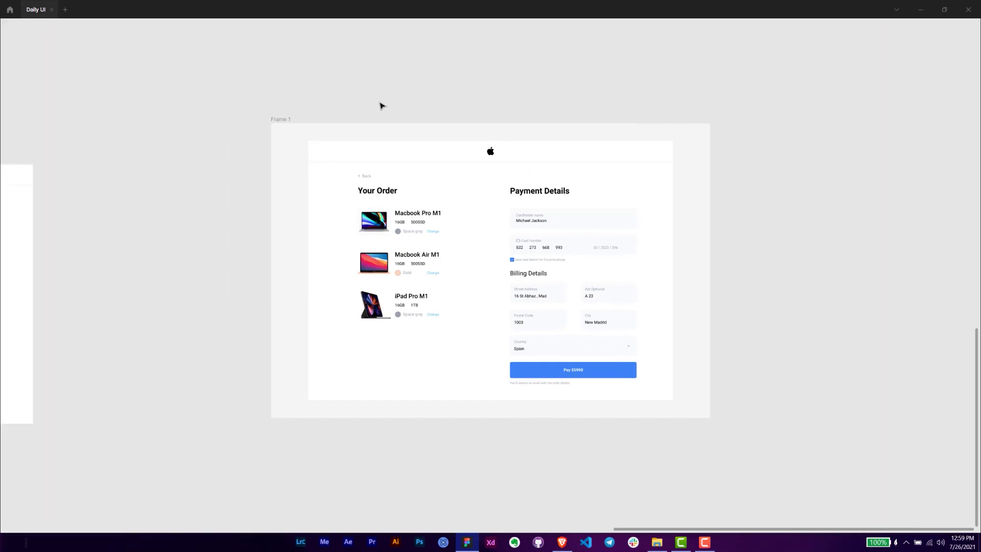
{"action": "scroll", "coordinate": [391, 102], "scroll_direction": "up", "scroll_amount": 2}
{"action": "left_click_drag", "start_coordinate": [425, 98], "coordinate": [396, 59]}
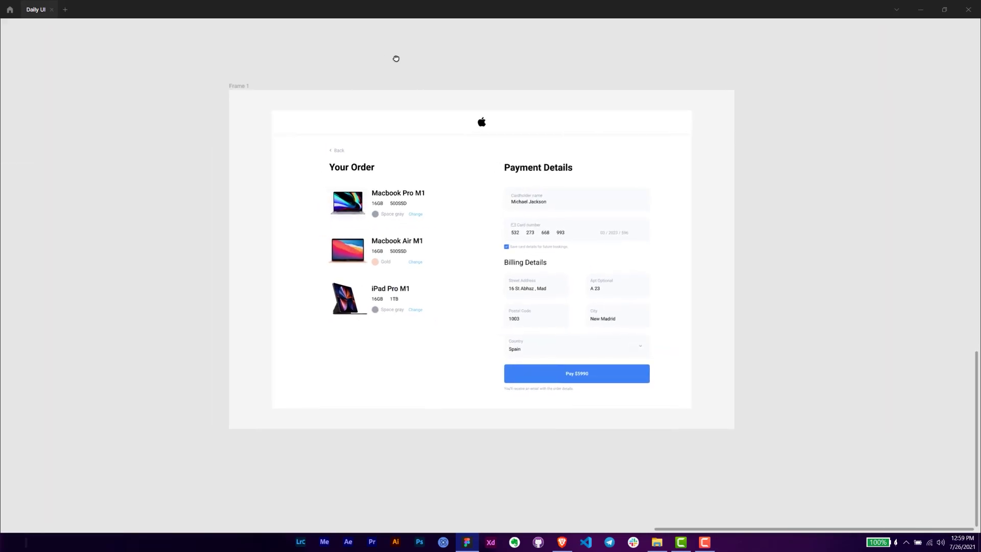